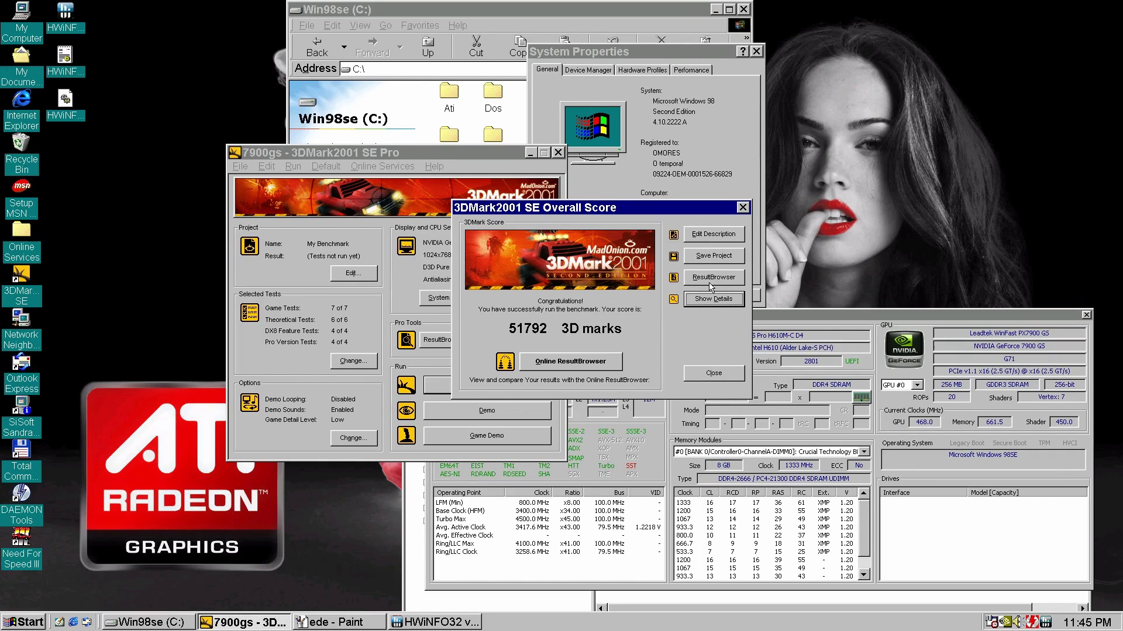
click(708, 383)
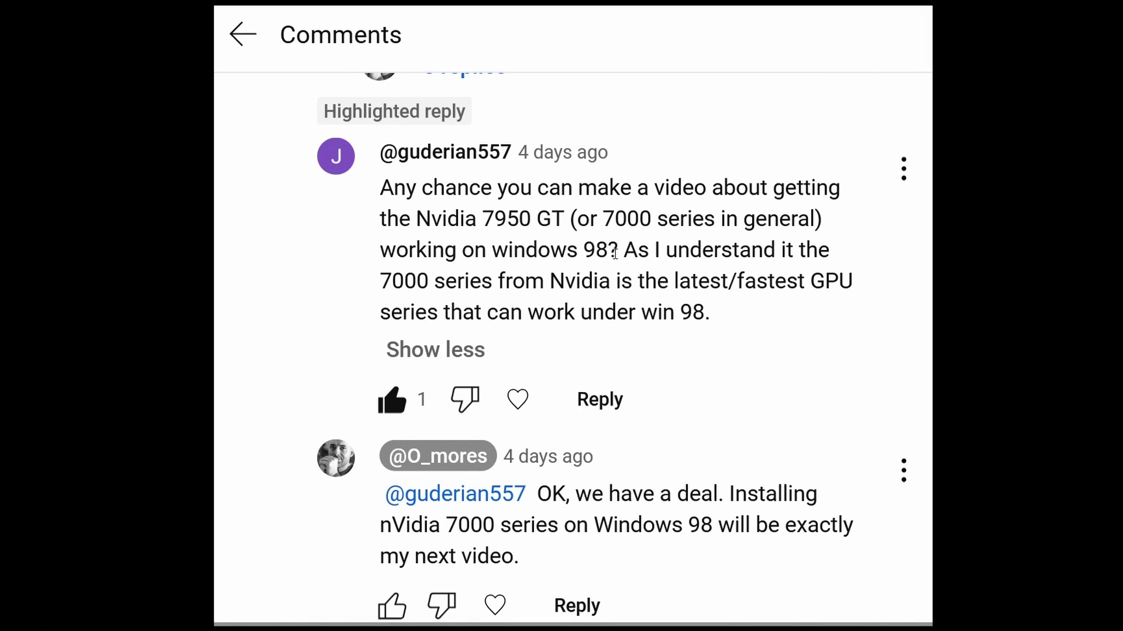
drag(617, 252, 380, 188)
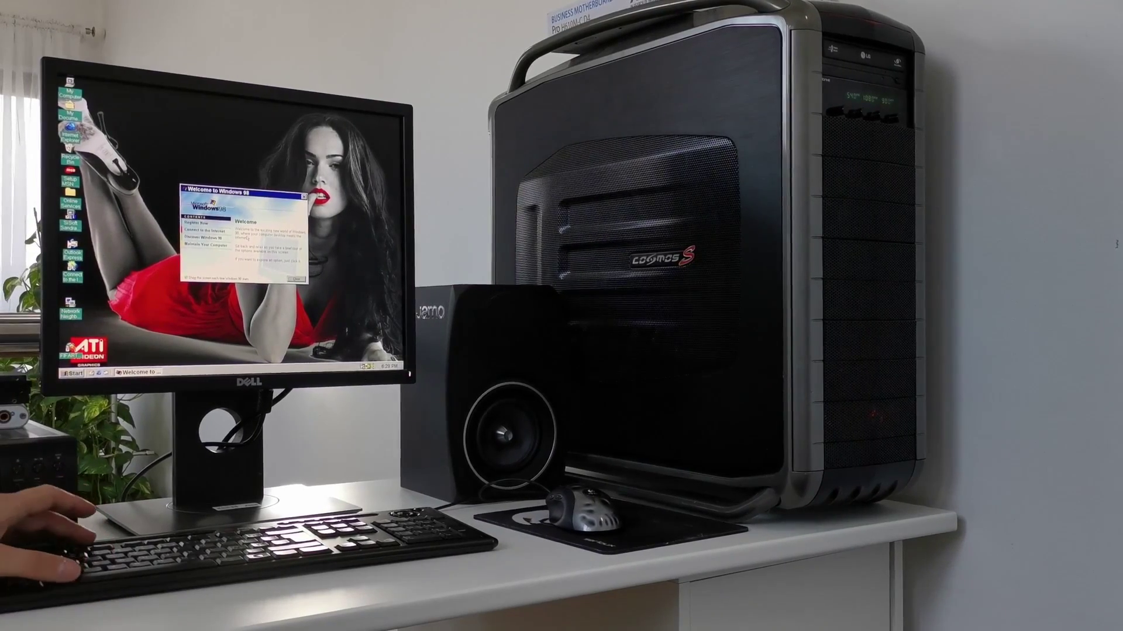
key(alt+F4)
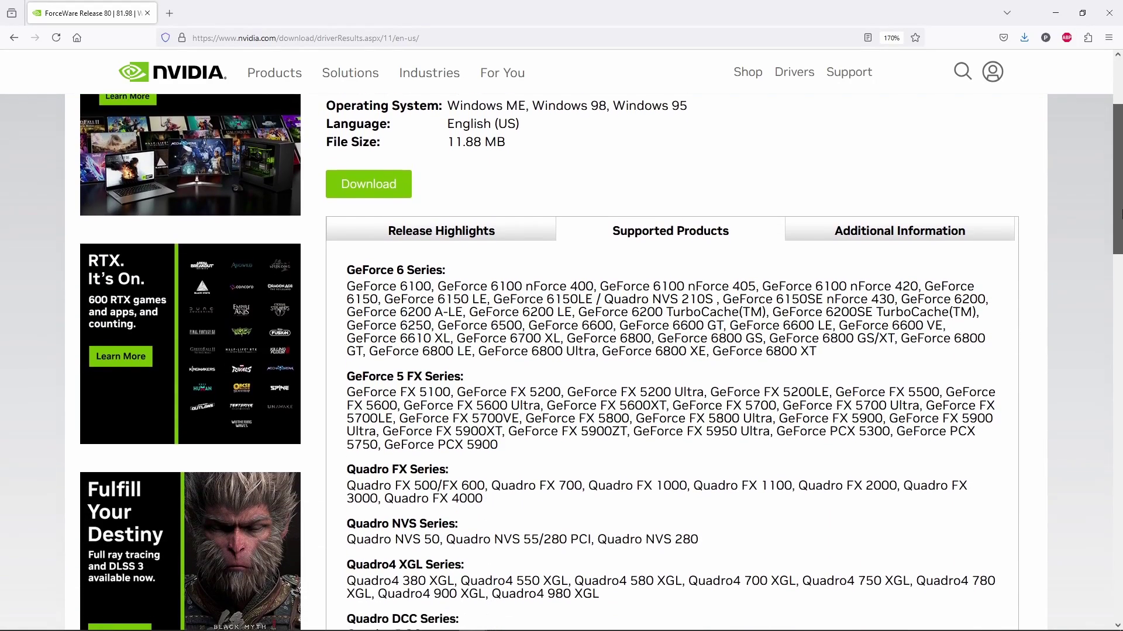
- Review the supported products of NVIDIA's ForceWare 81.98 driver and highlight the driver date in the MSFN forum post on 82.69
drag(1120, 213, 1120, 332)
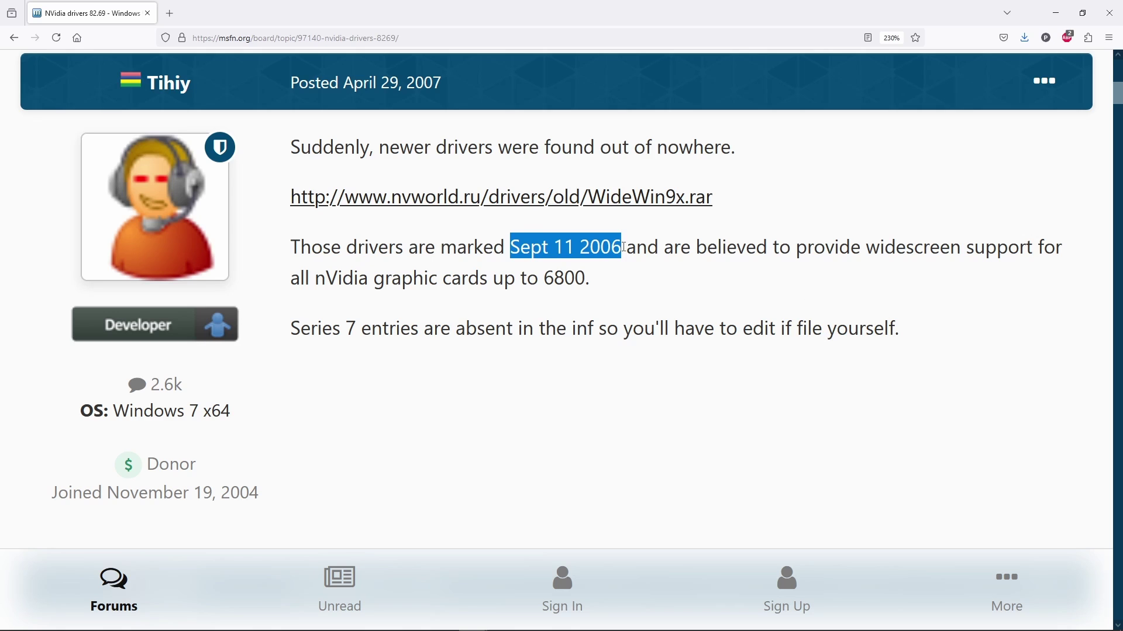
drag(603, 247, 515, 246)
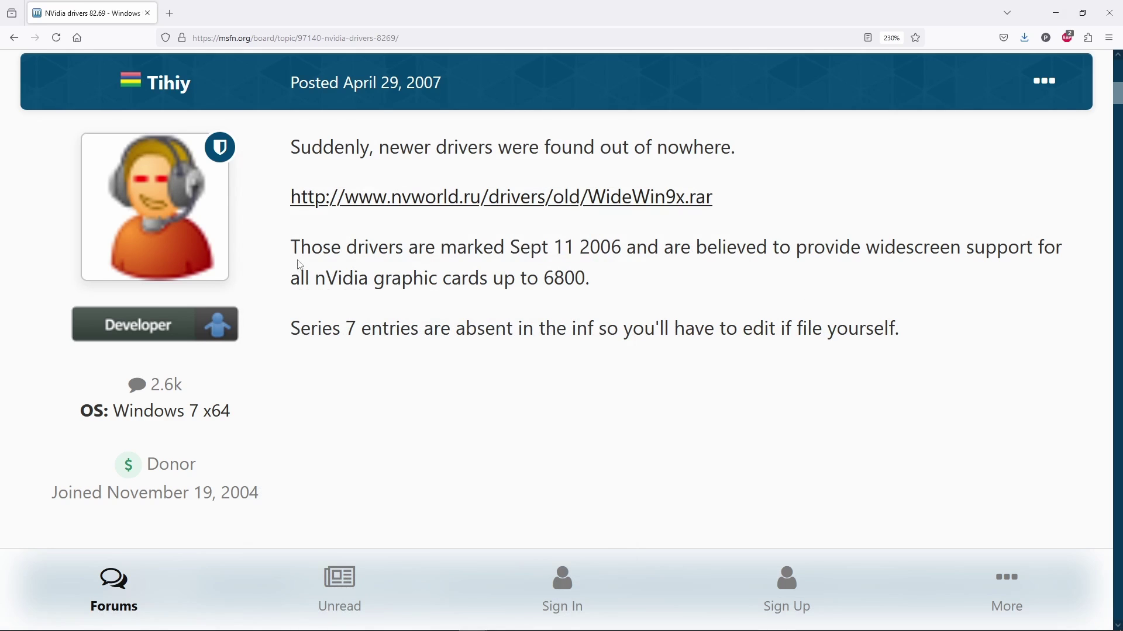
- Download nv8269.zip from The Retro Web's NVIDIA Unofficial Display Driver (9x) page
key(alt+Left)
click(325, 250)
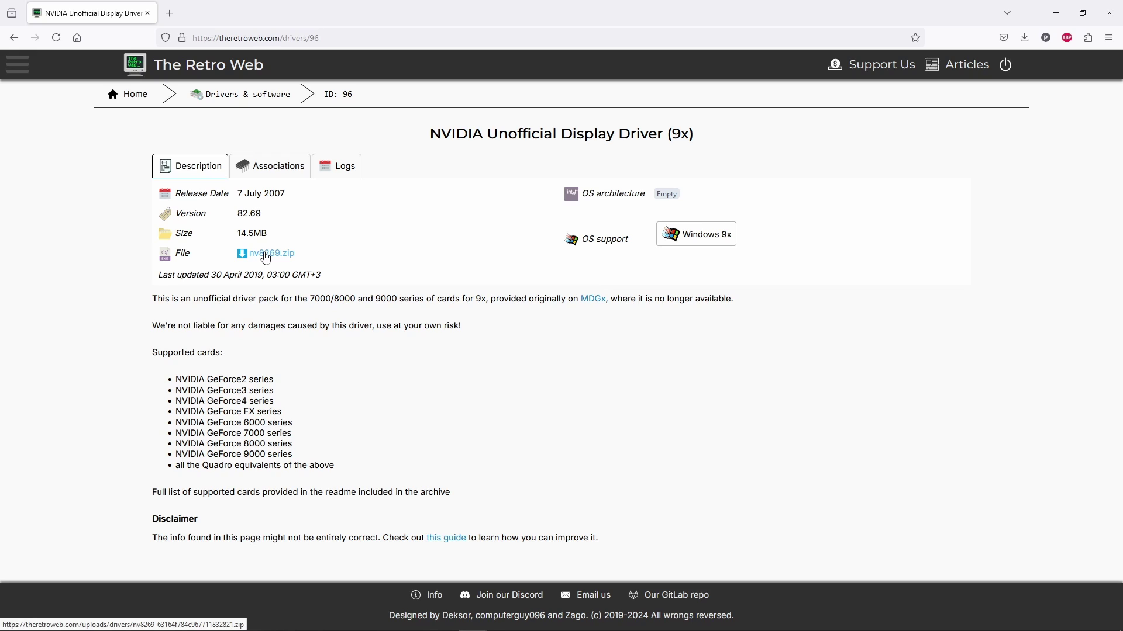
click(265, 255)
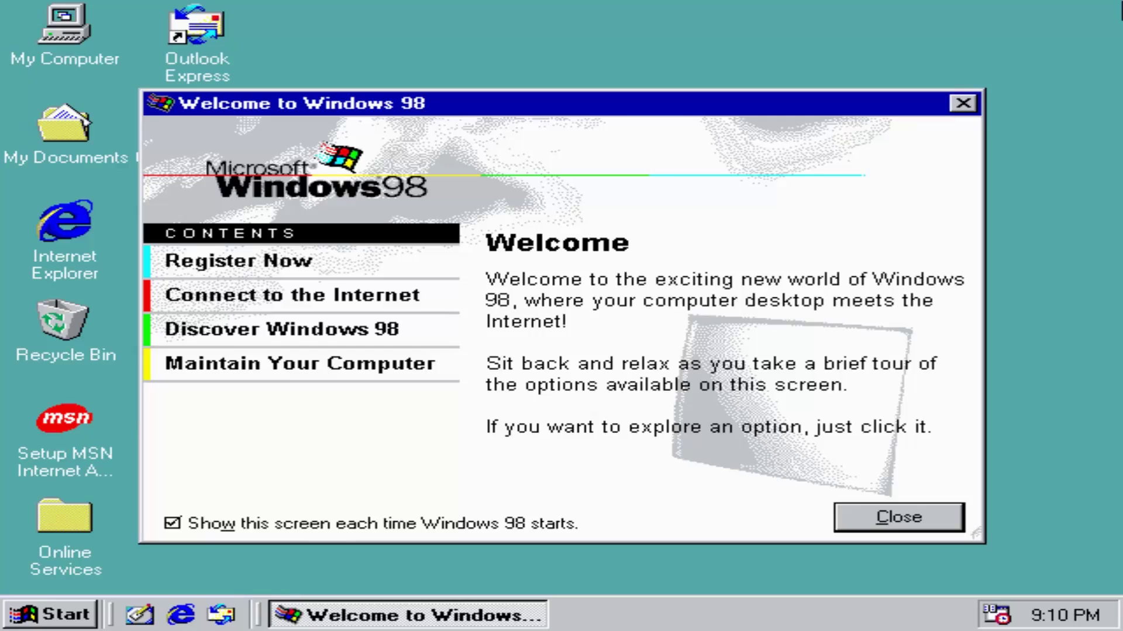
- Close the Windows 98 welcome window and start the Update Device Driver Wizard for the Standard PCI Graphics Adapter (VGA)
click(874, 529)
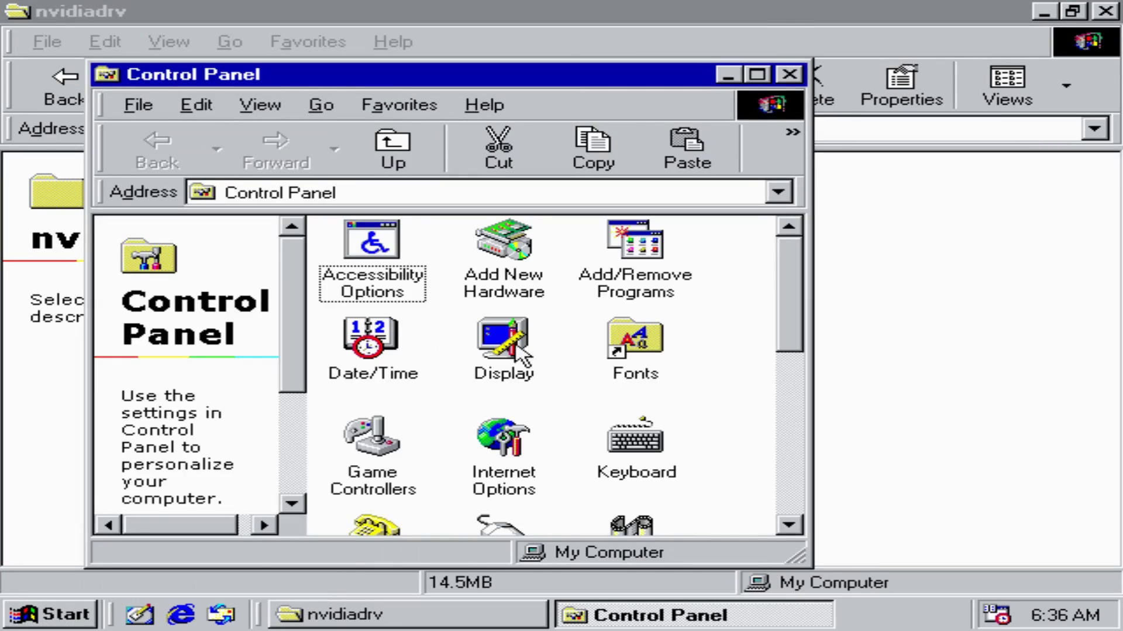
double_click(518, 348)
click(690, 53)
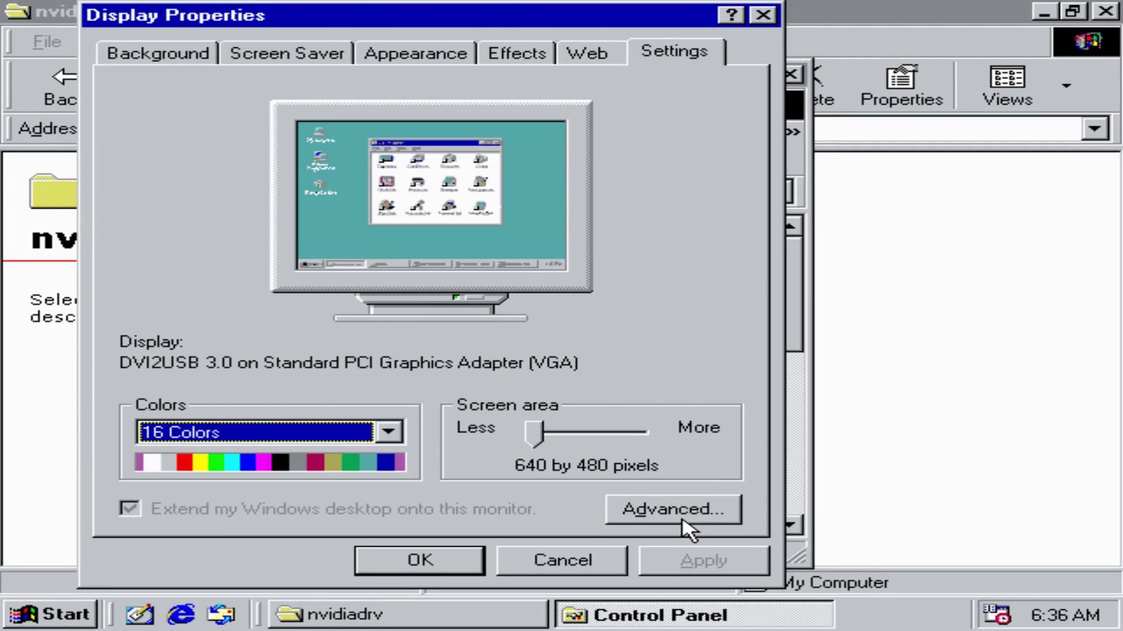
click(682, 519)
click(253, 53)
click(679, 115)
click(719, 476)
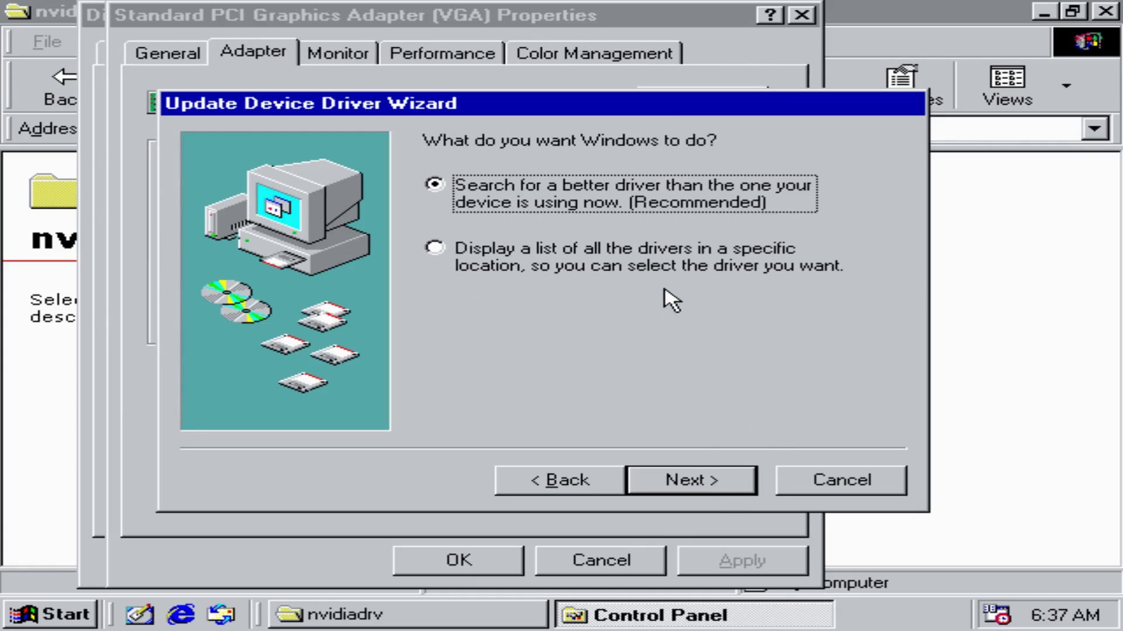
- Choose to list drivers from a specific location and pick nvaml.inf in D:\nvidiadrv\NV8269 as the disk source
click(433, 246)
click(702, 476)
click(823, 408)
click(776, 335)
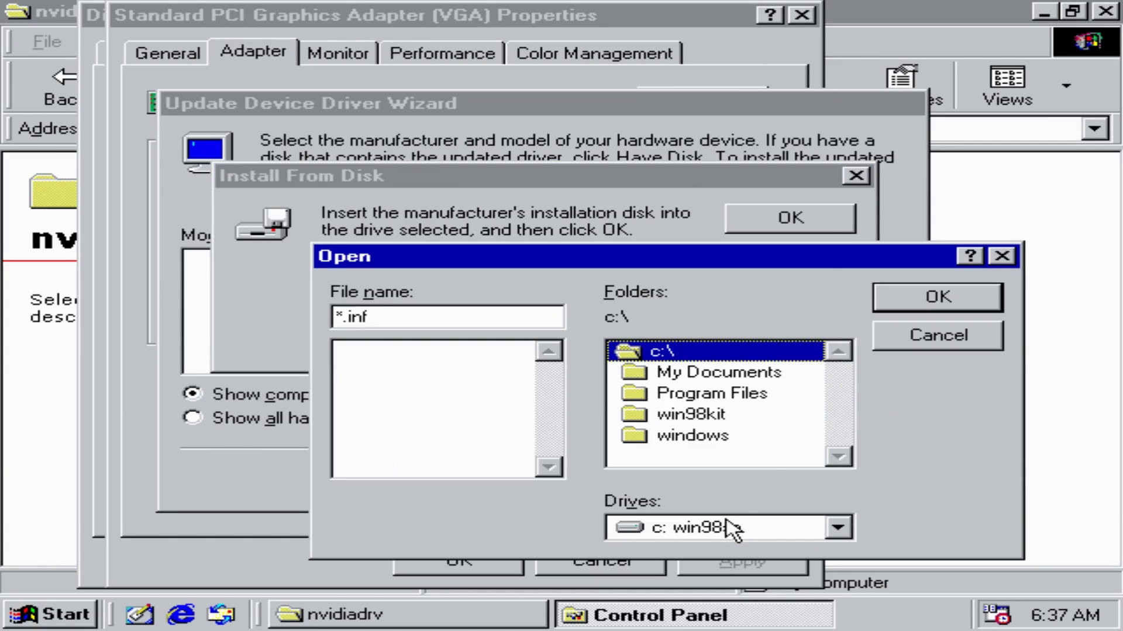
click(734, 529)
click(723, 597)
click(754, 418)
double_click(711, 394)
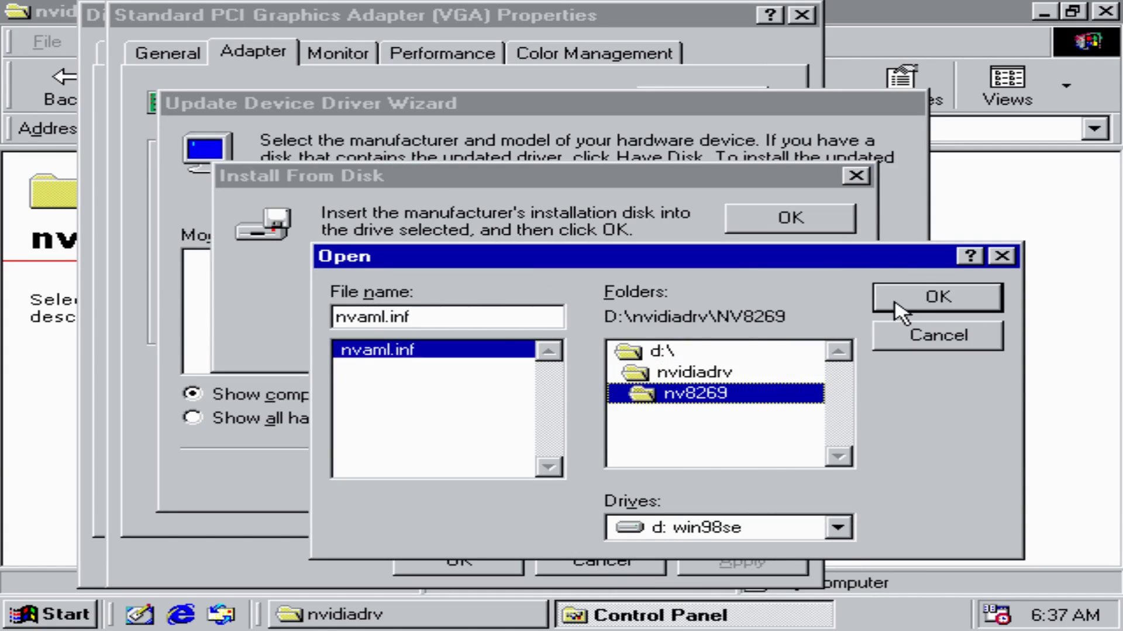
click(893, 298)
- Confirm the disk location and install the NVIDIA GeForce 7900 GS driver
click(795, 218)
click(740, 553)
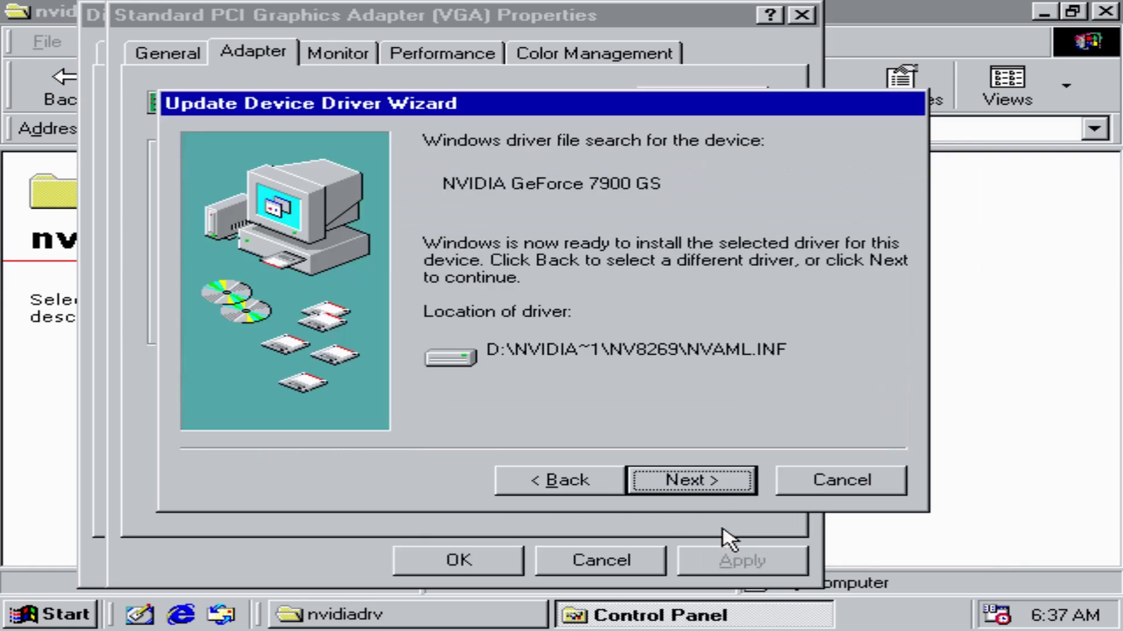
click(699, 477)
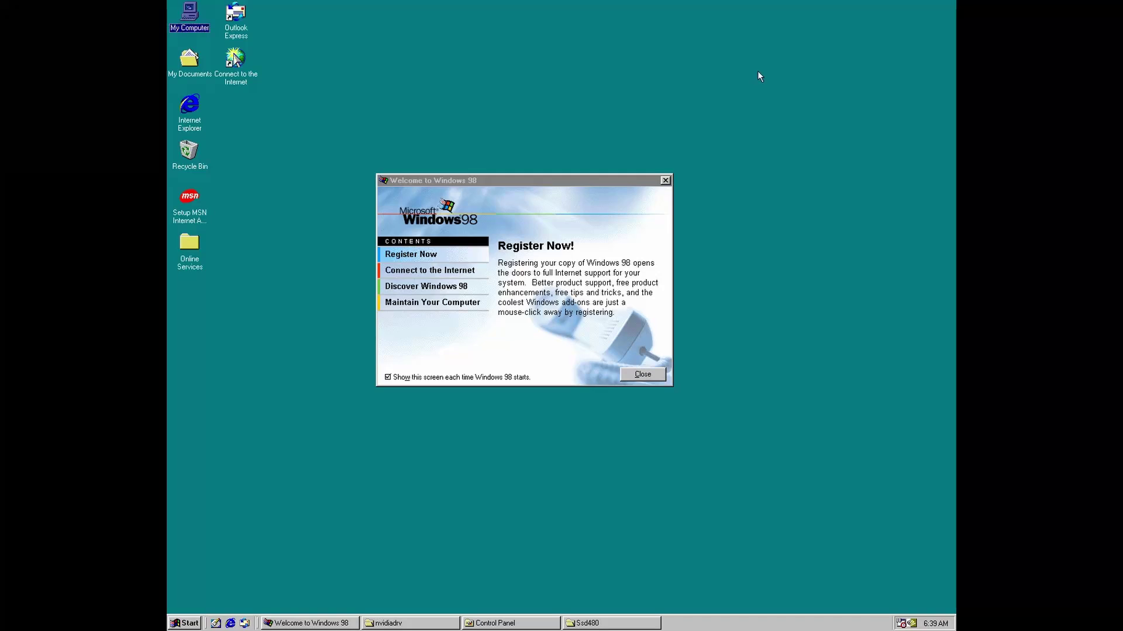
- Open the desktop's Display Properties
right_click(758, 73)
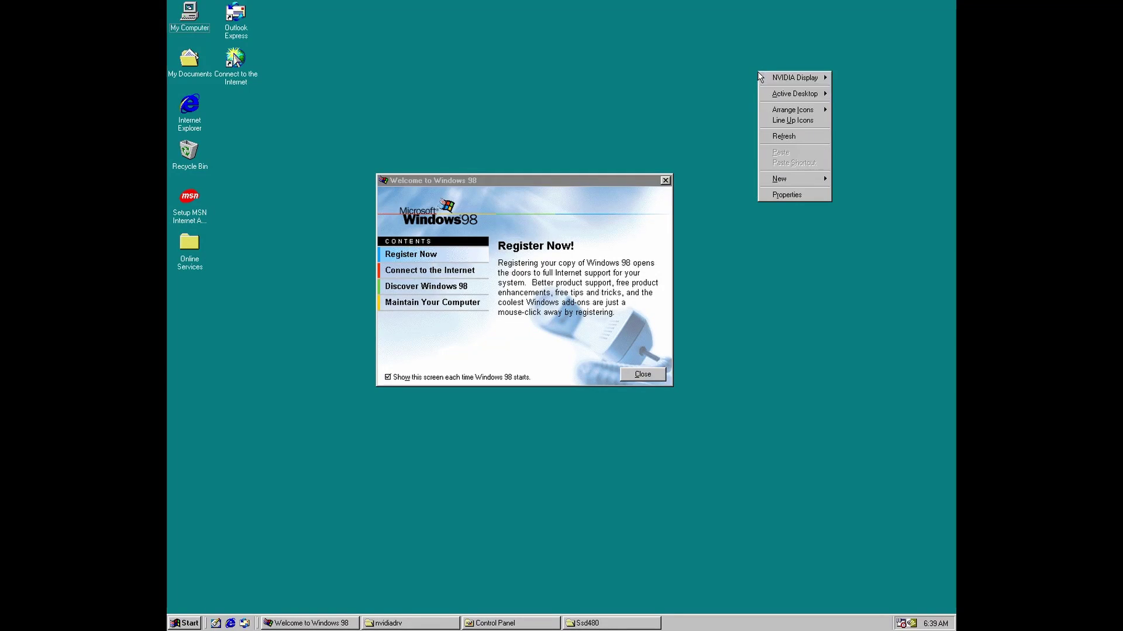
click(778, 194)
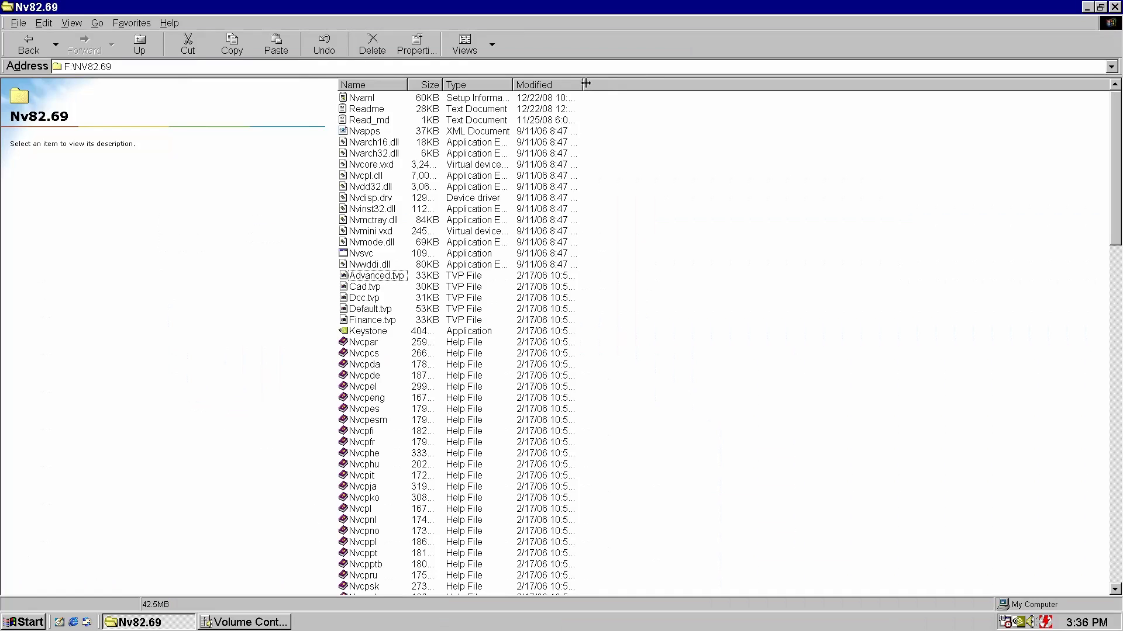
- Widen the Modified column in the Nv82.69 folder's file list
drag(583, 84, 651, 84)
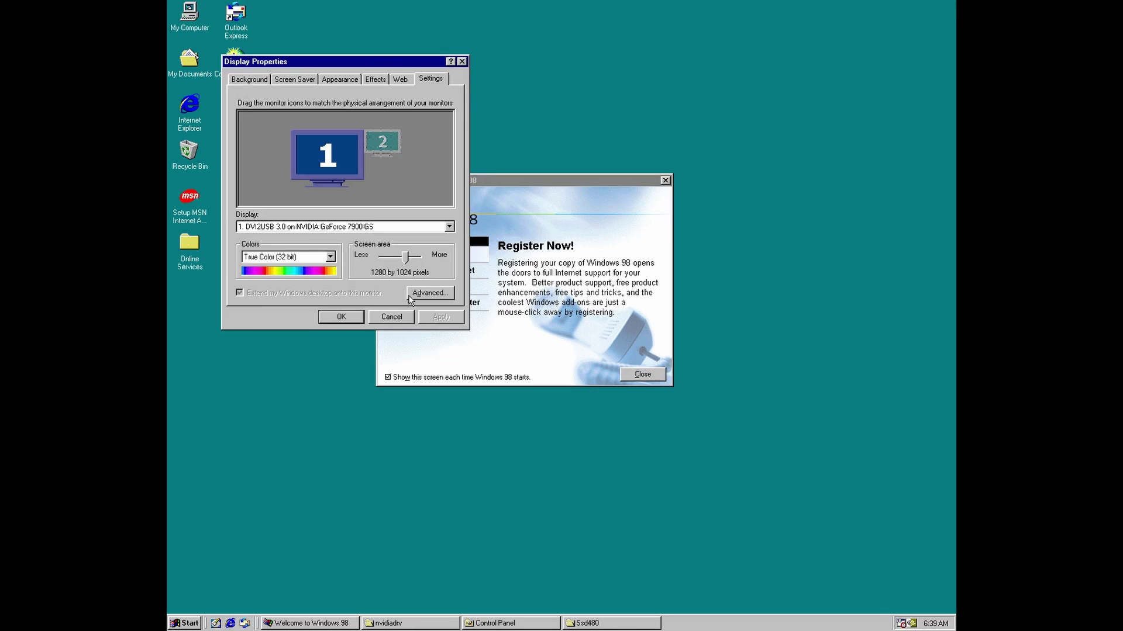
- Open the advanced properties of the GeForce 7900 GS, view the NVIDIA driver information and show the Temperature Settings
click(411, 296)
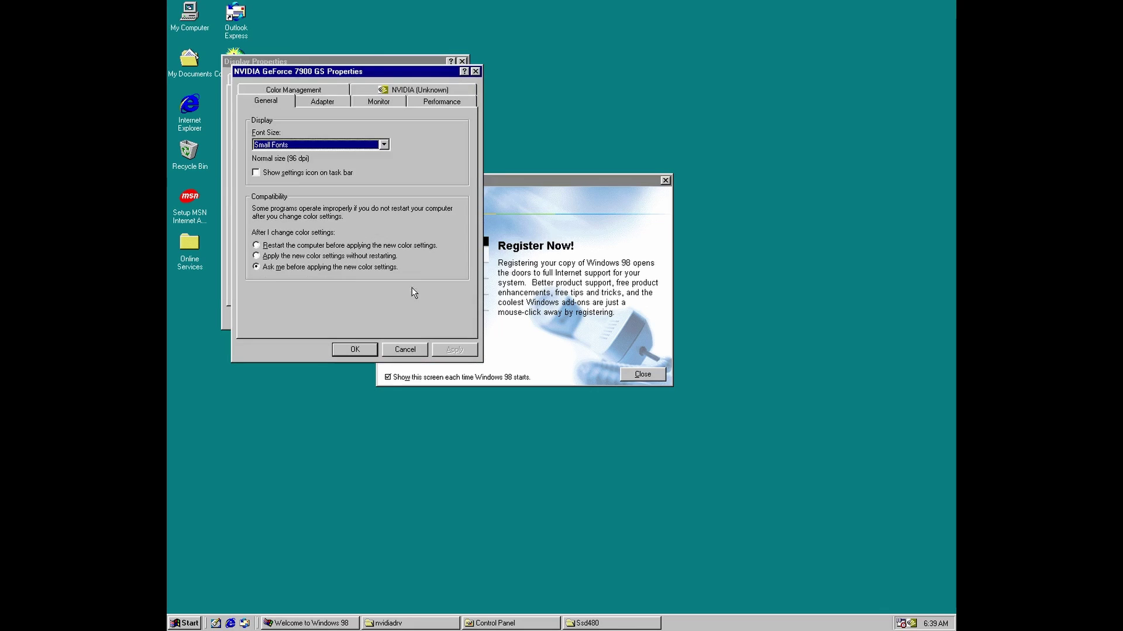
click(429, 90)
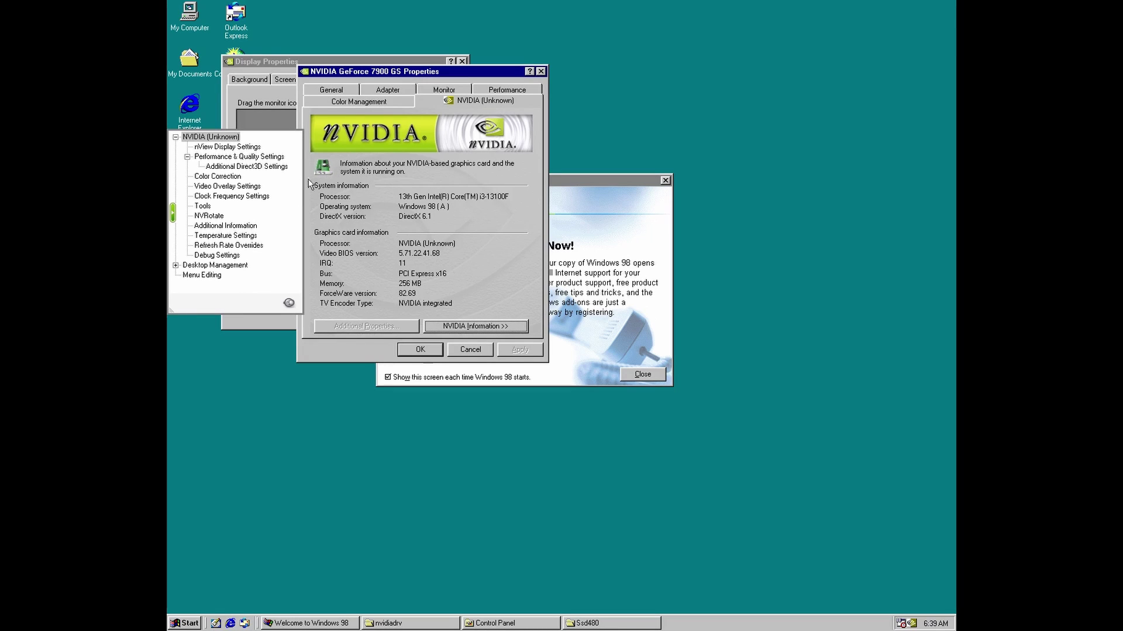
click(240, 236)
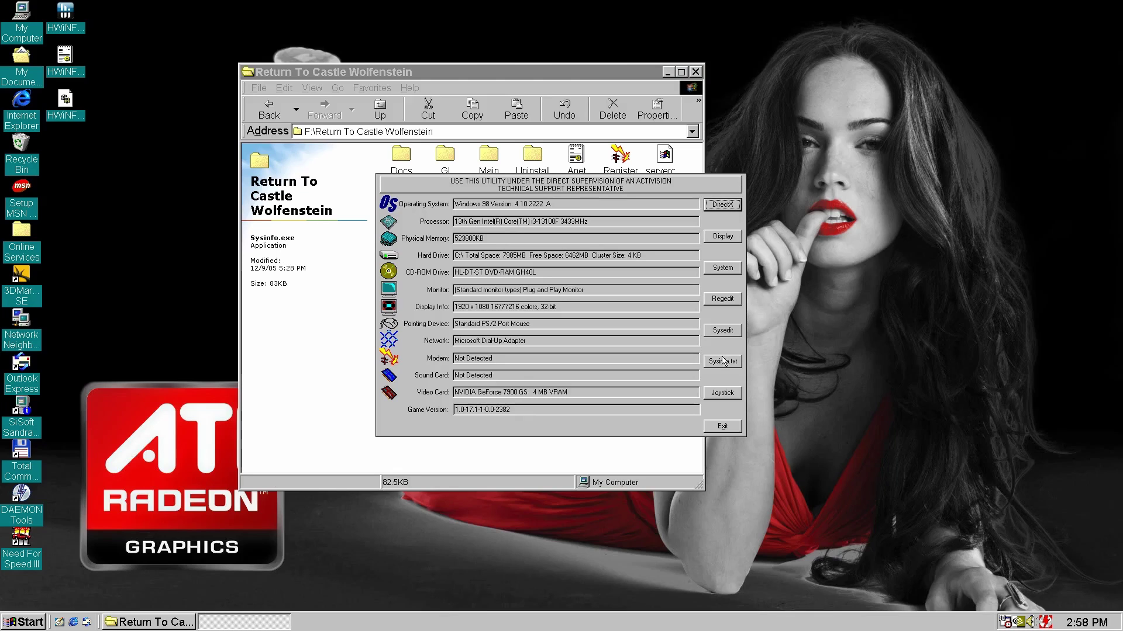
- Exit the Return To Castle Wolfenstein system information utility
click(714, 429)
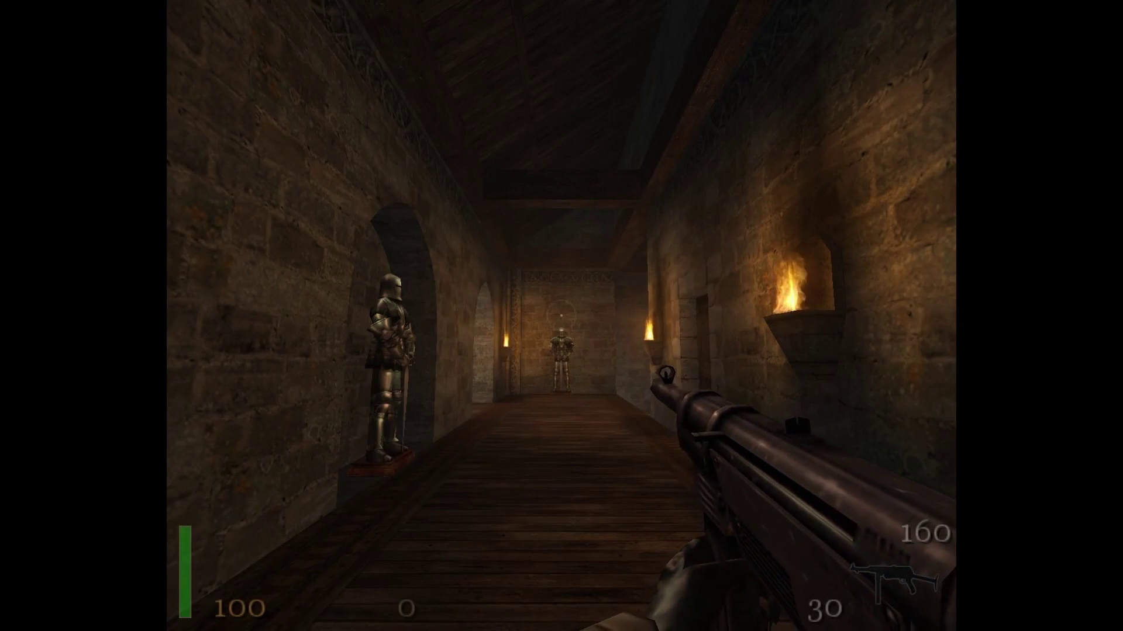
key(w)
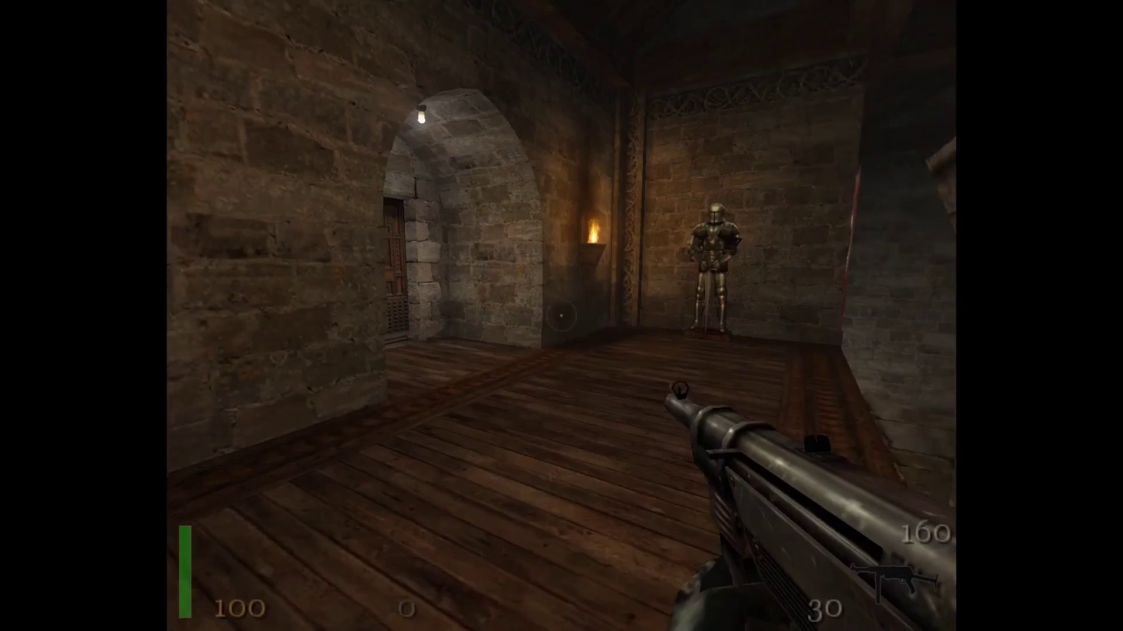
key(w)
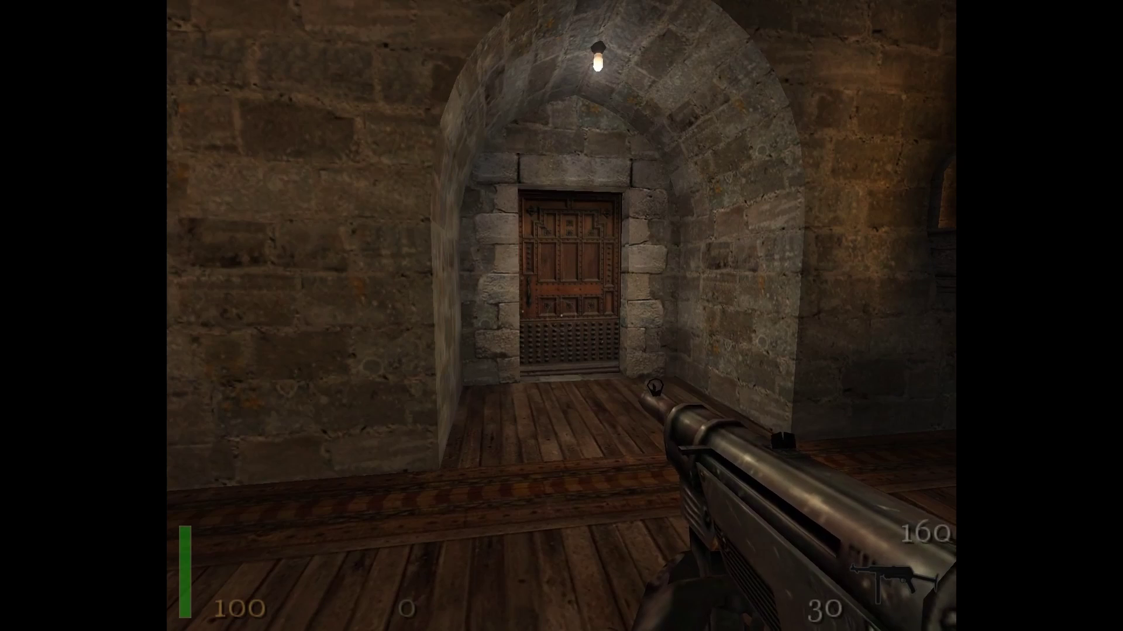
key(w)
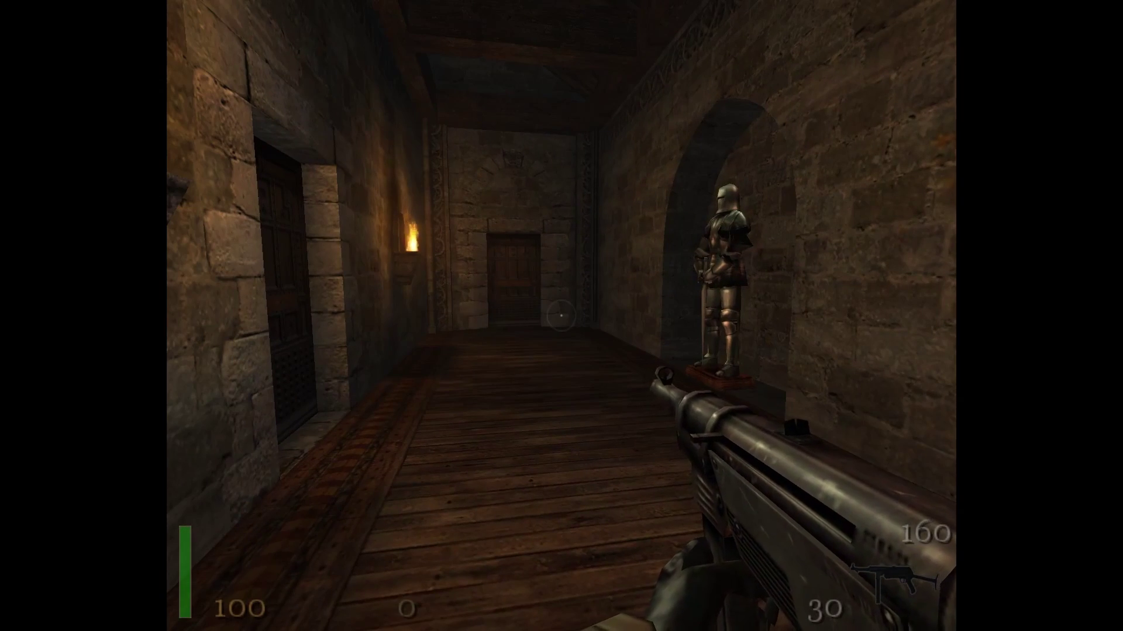
key(w)
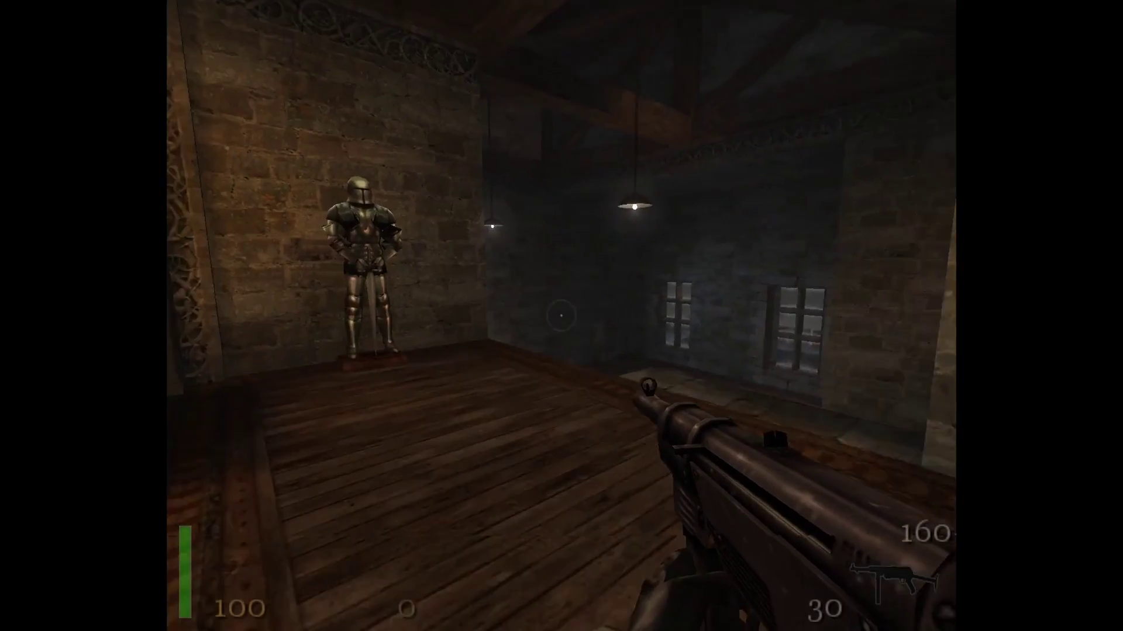
key(w)
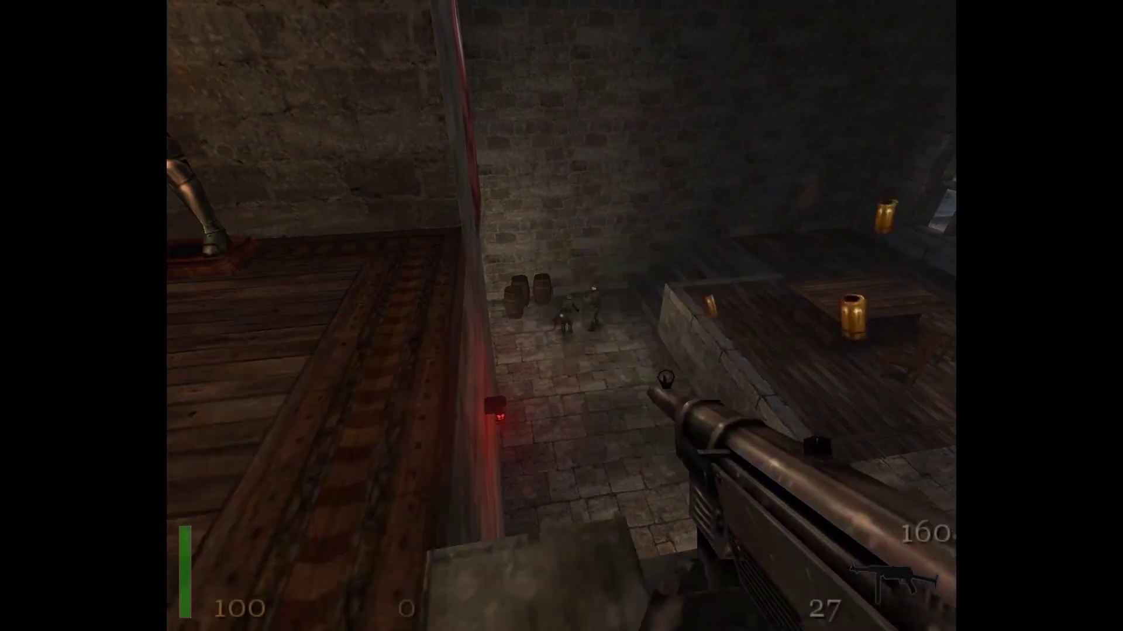
drag(666, 379, 666, 379)
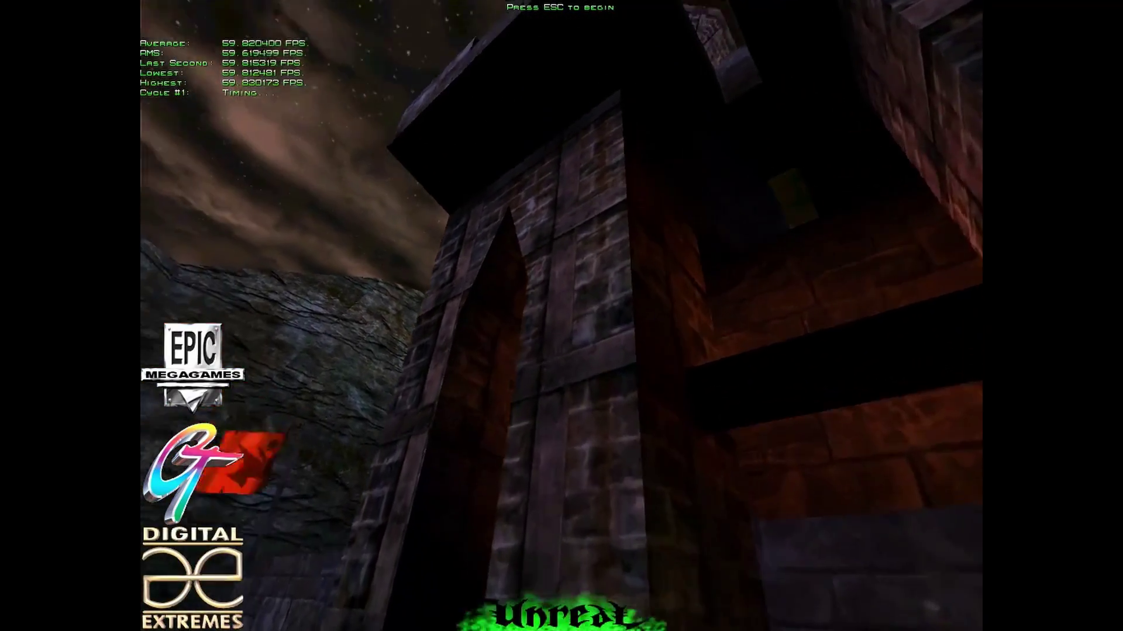
key(Escape)
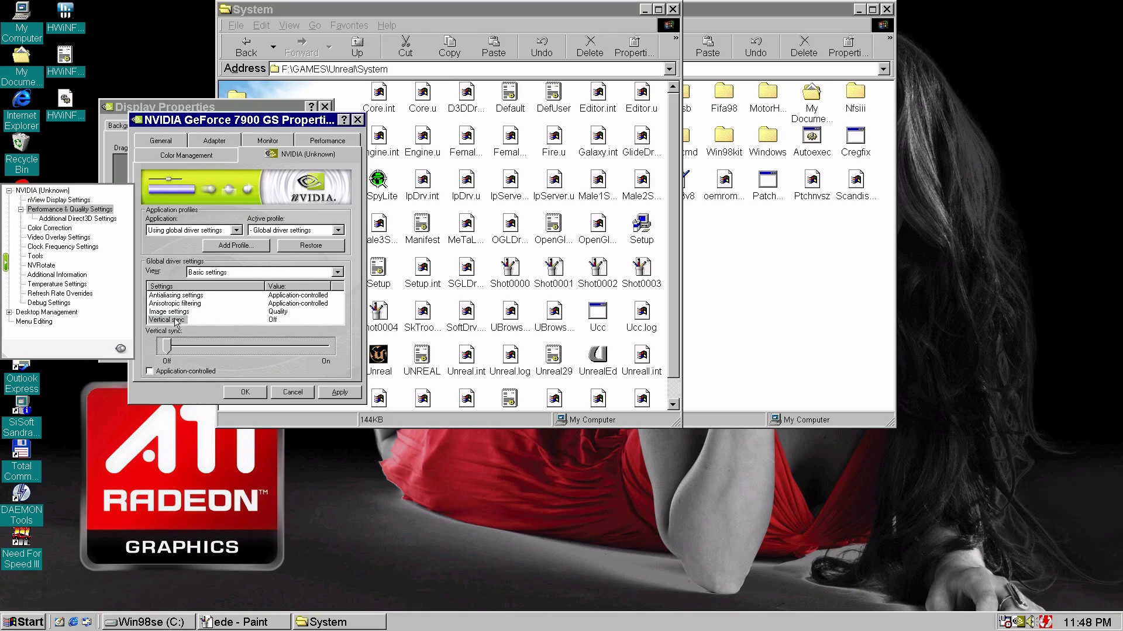
- Apply Vertical sync as Off in the NVIDIA driver's Performance & Quality Settings
click(176, 321)
click(339, 394)
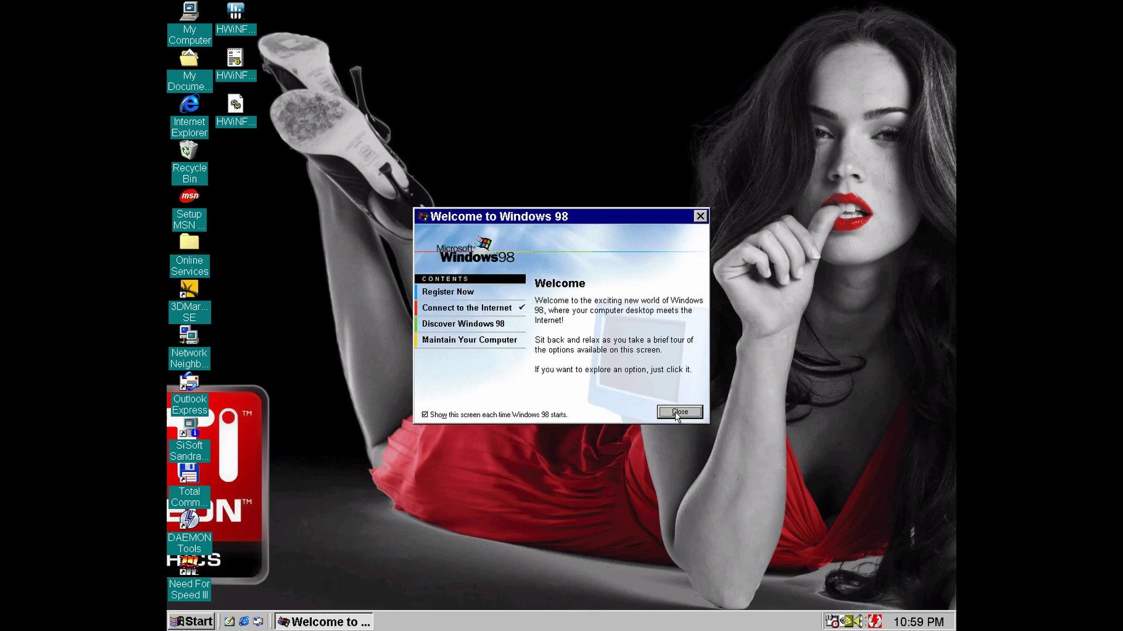
- Close the Welcome to Windows 98 window and select the 3DMark SE shortcut on the desktop
click(676, 411)
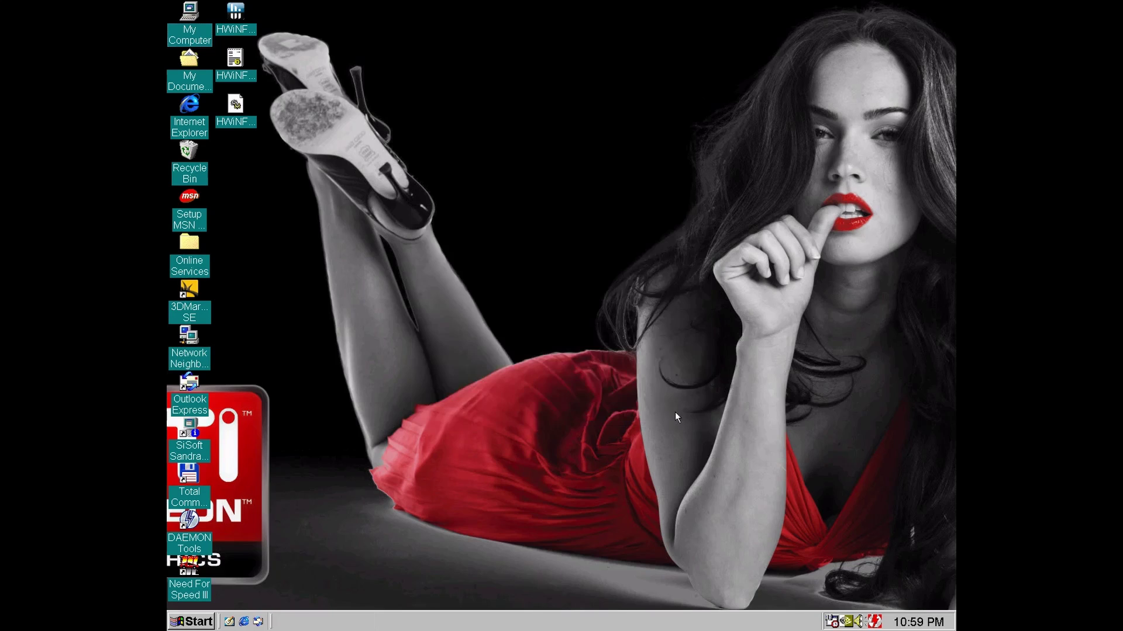
click(191, 296)
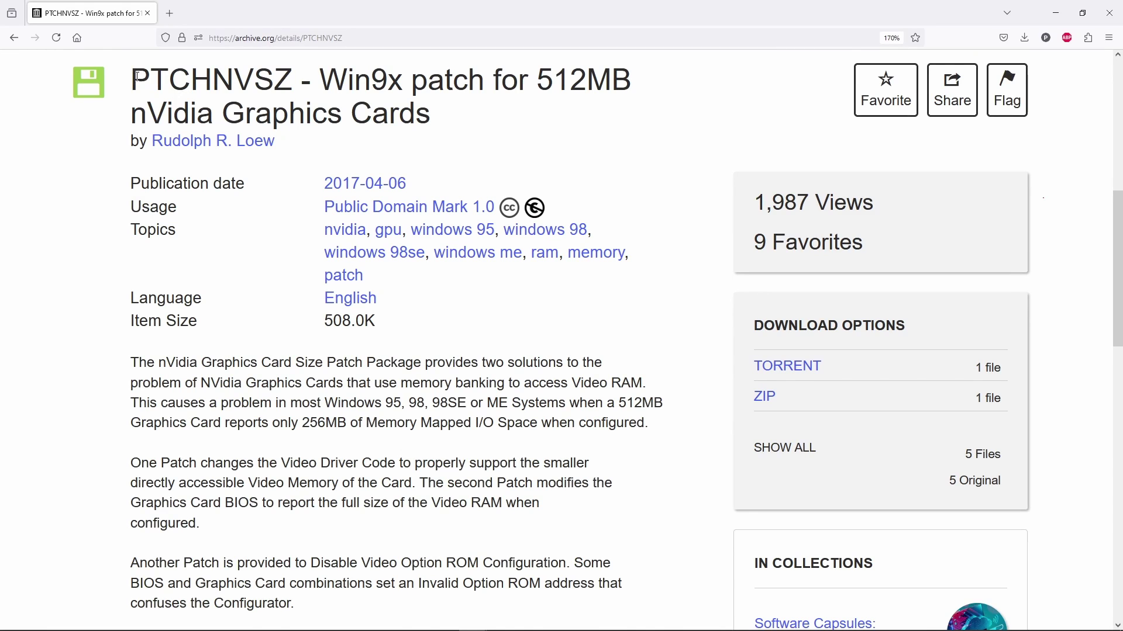
- Highlight the PTCHNVSZ patch's name, its author and the 512MB graphics card problem description on the archive.org page
drag(135, 76, 298, 78)
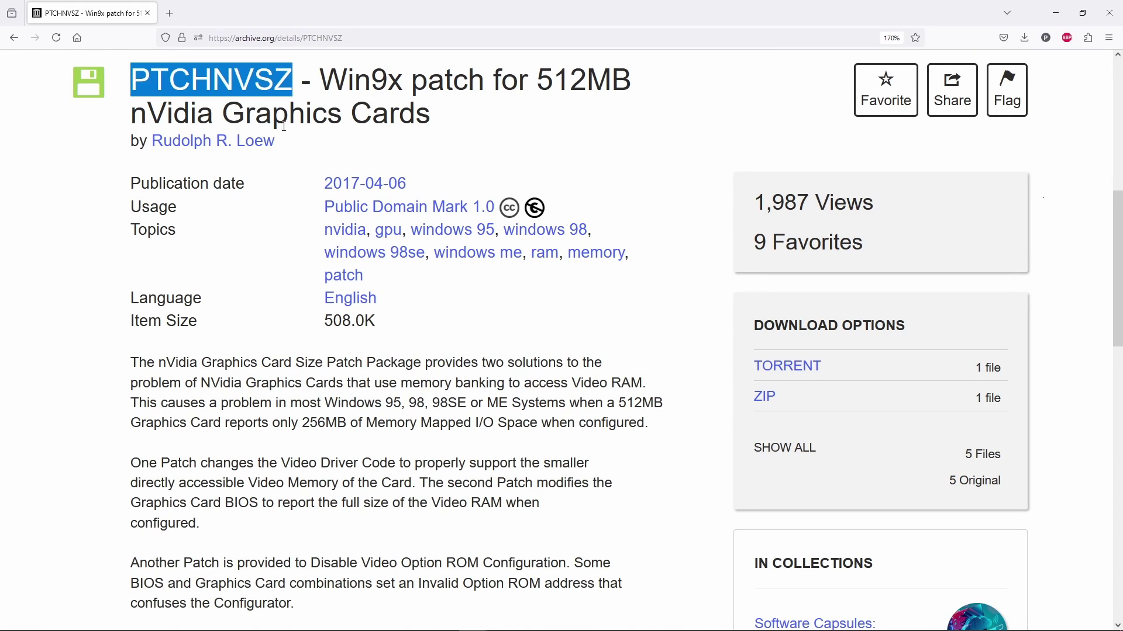
drag(276, 143, 155, 150)
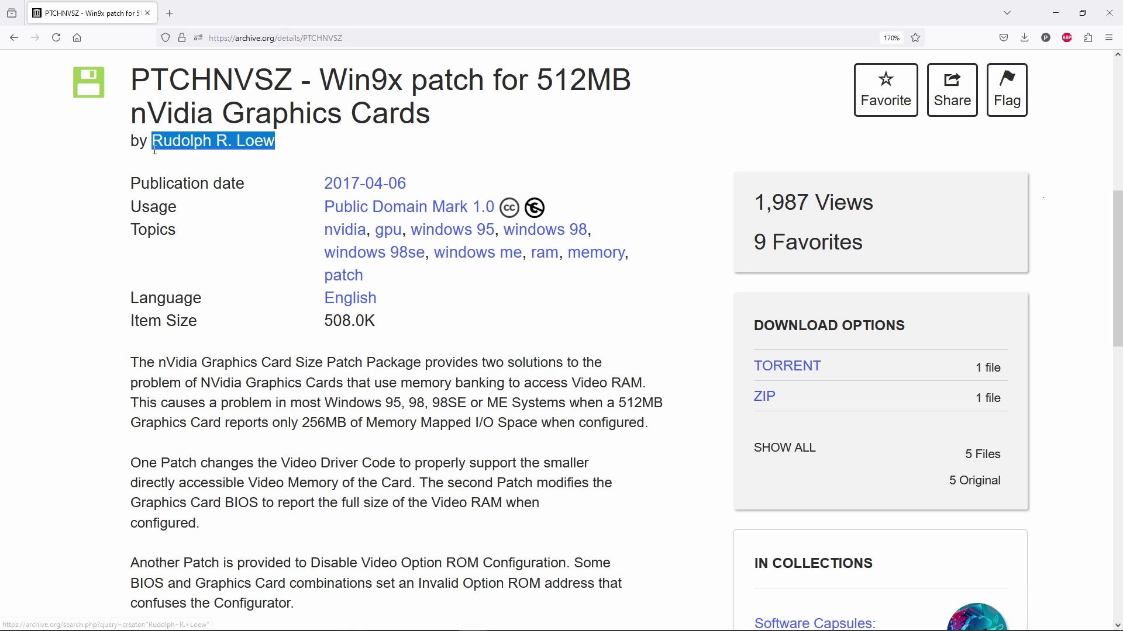
click(154, 361)
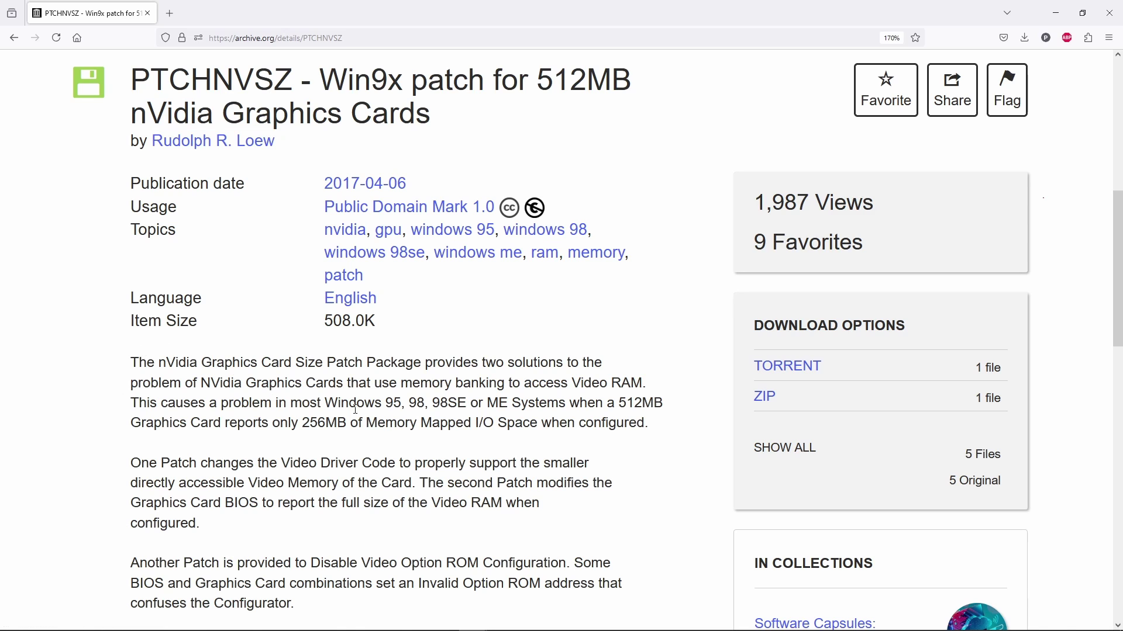
drag(136, 400, 667, 421)
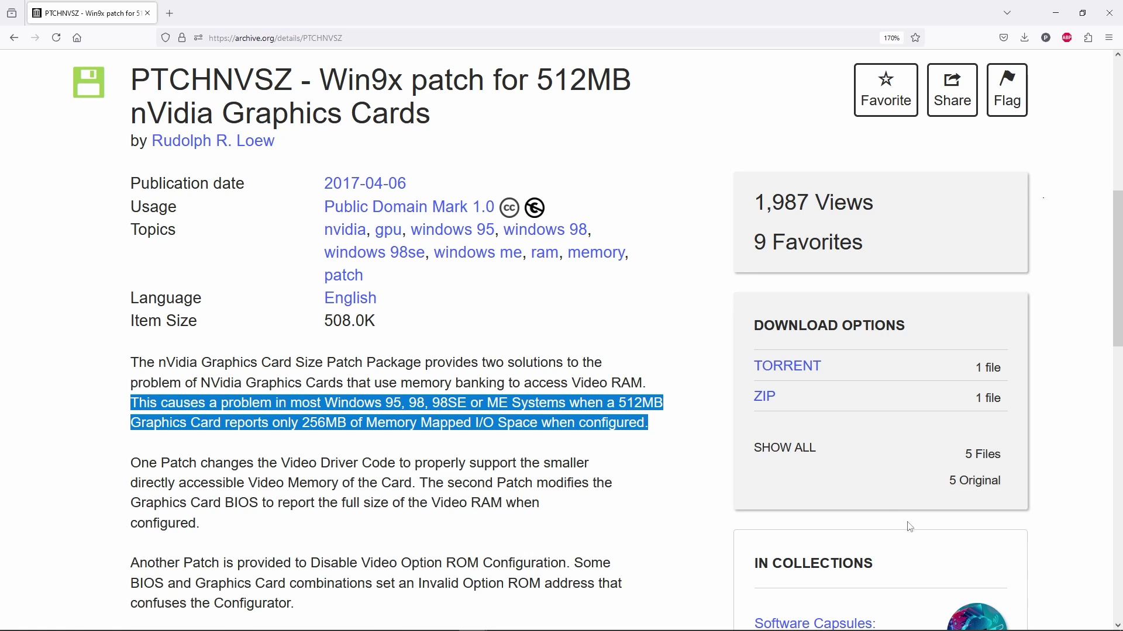
- Leave the archive.org page for the DOS prompt and copy patchnvc.exe from the PTCHNVSZ folder to c:\windows\
click(304, 529)
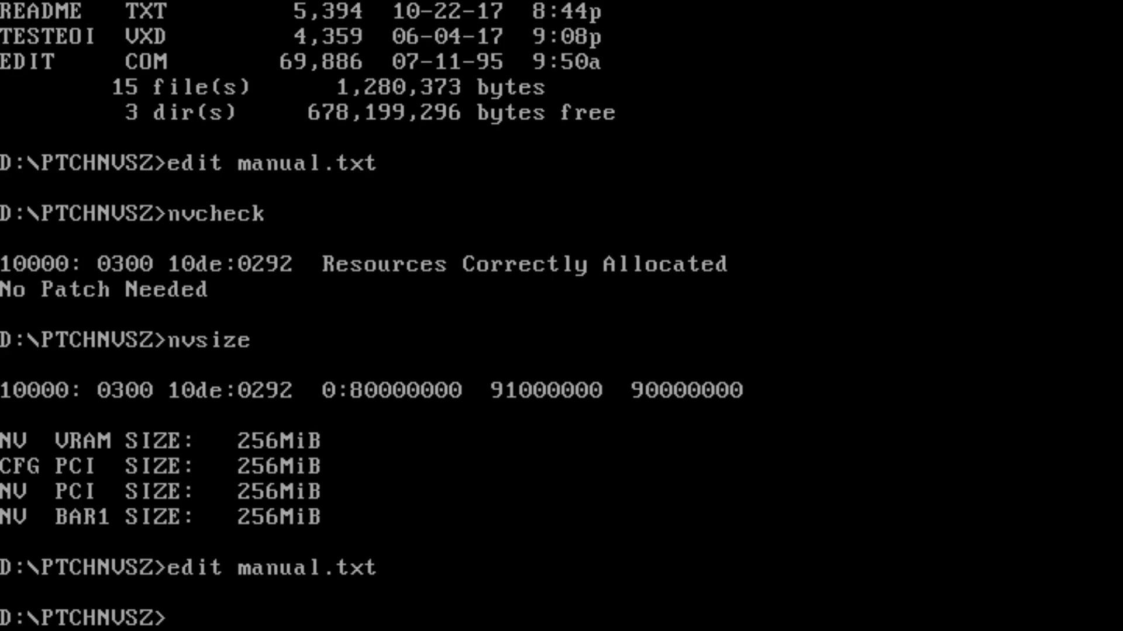
text(copy )
text(patchnvc.exe c:\w)
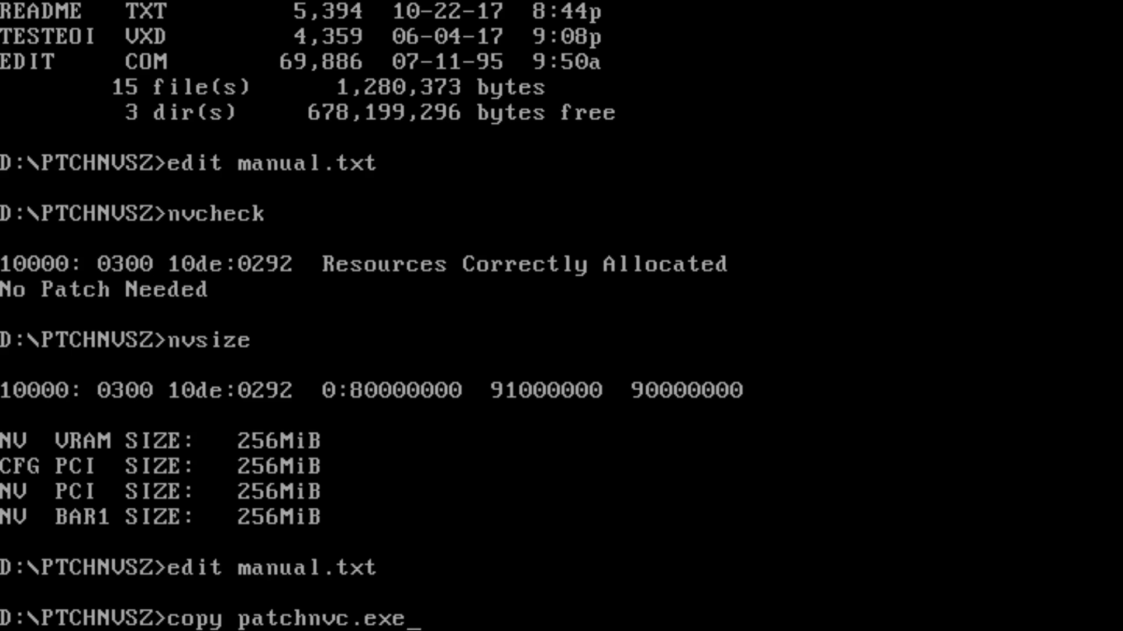
text(indows\)
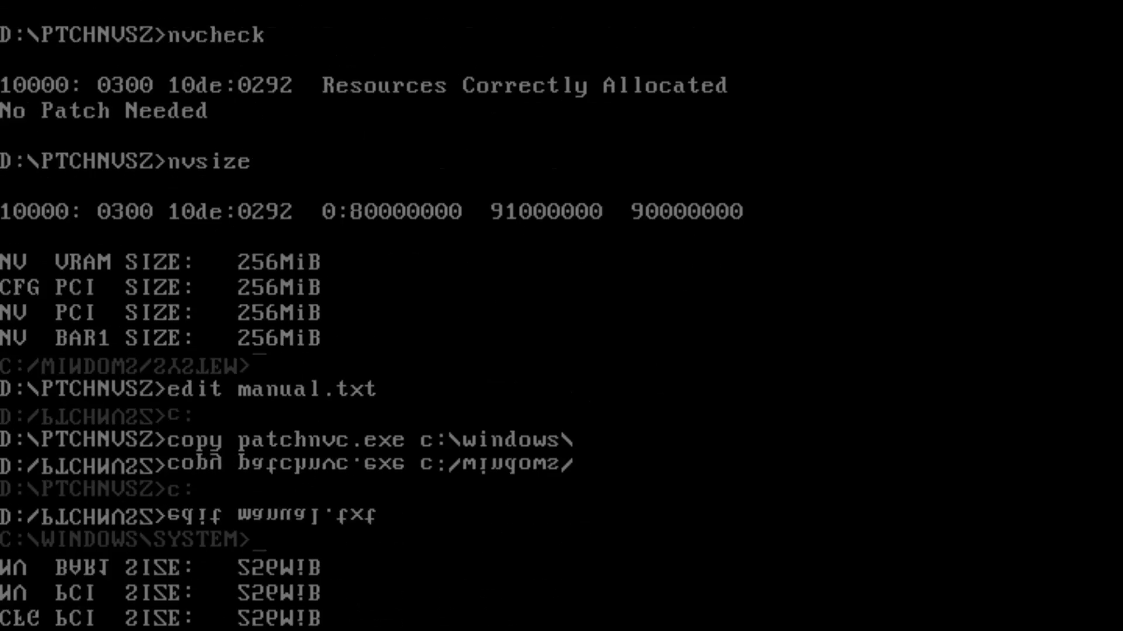
- Rename nvcore.vxd to nvcore.bak in the C:\WINDOWS\SYSTEM folder
text(ren nvcore.vxd)
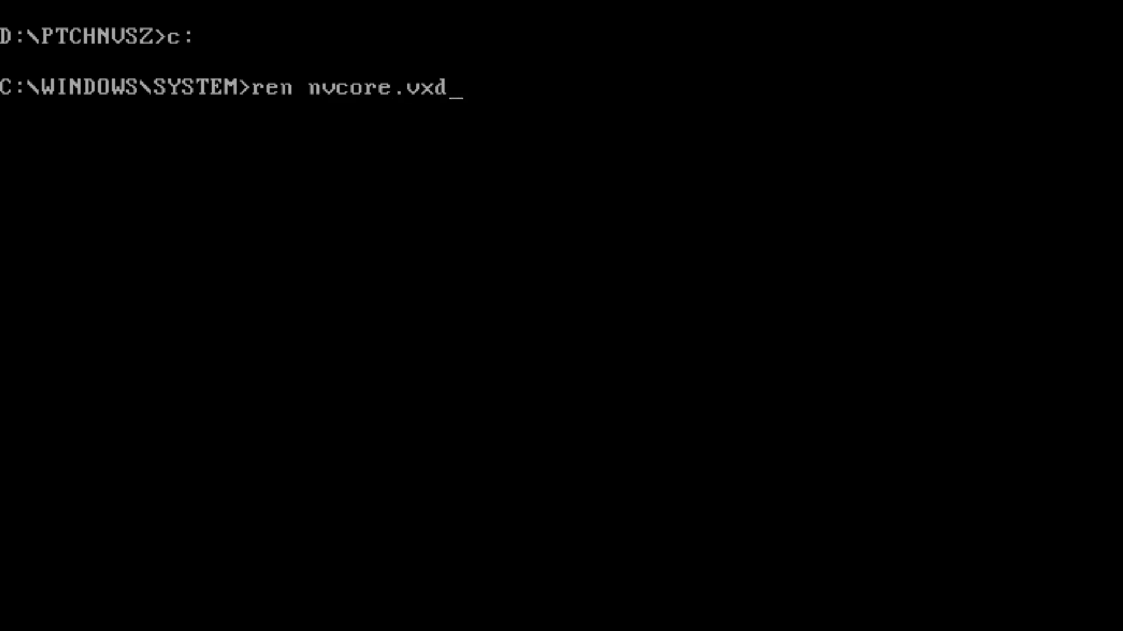
text( nvcore.bak)
key(Return)
- Run patchnvc on nvcore.bak with nvcore.vxd as the output file, and list the files matching nvcore*.*
text(pat)
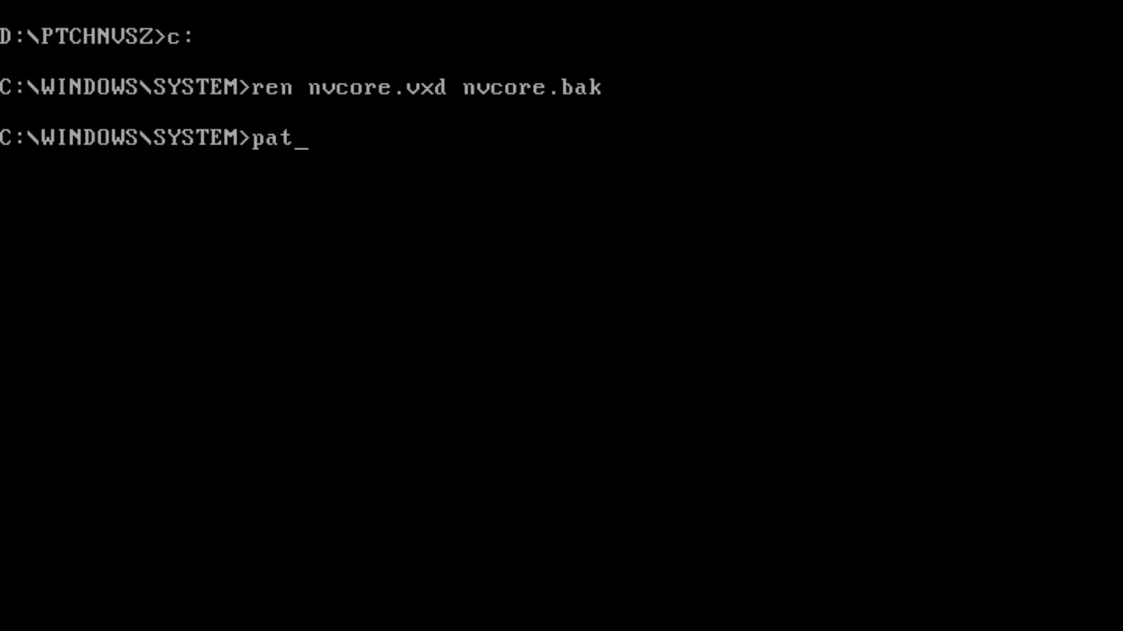
text(chnvc nvcore.bak nvcore.vxd)
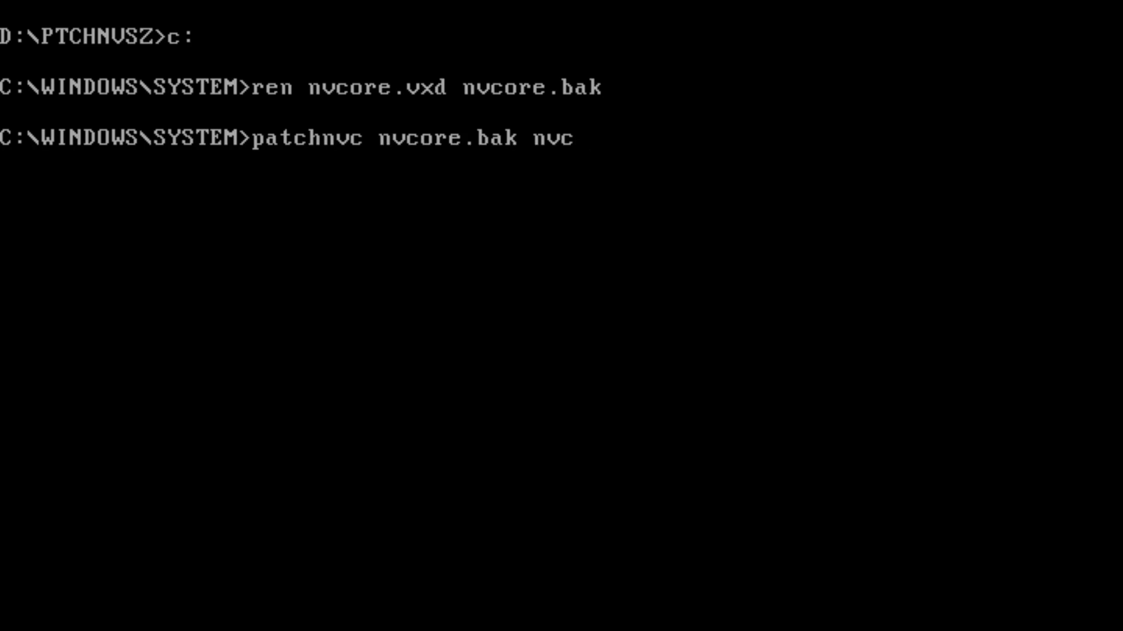
key(Return)
text(dir nvcore*.*)
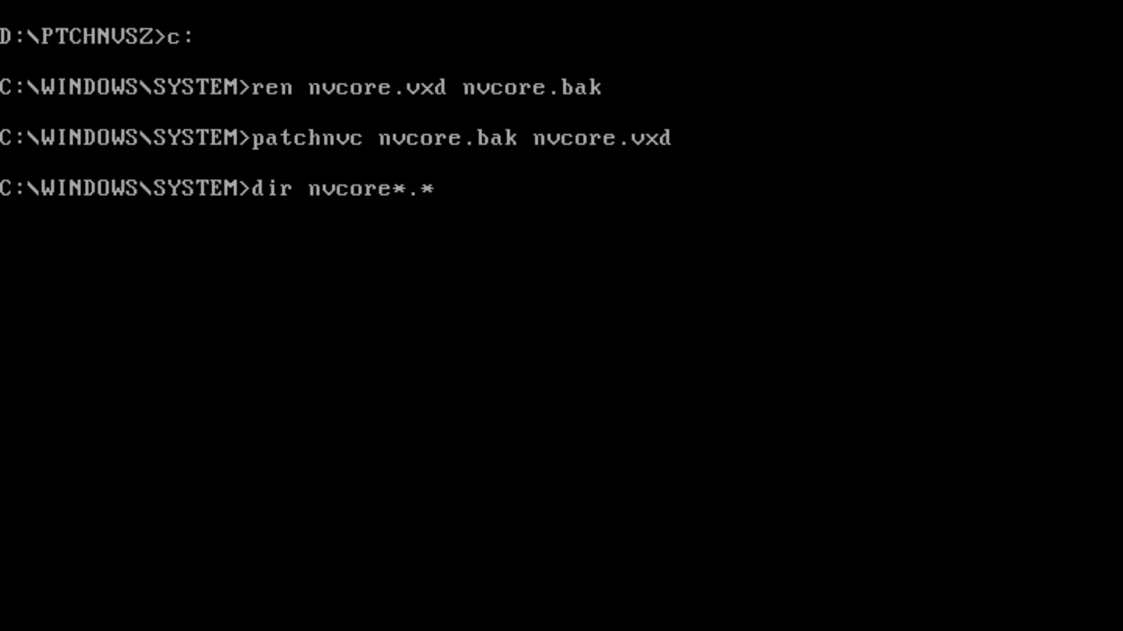
key(Return)
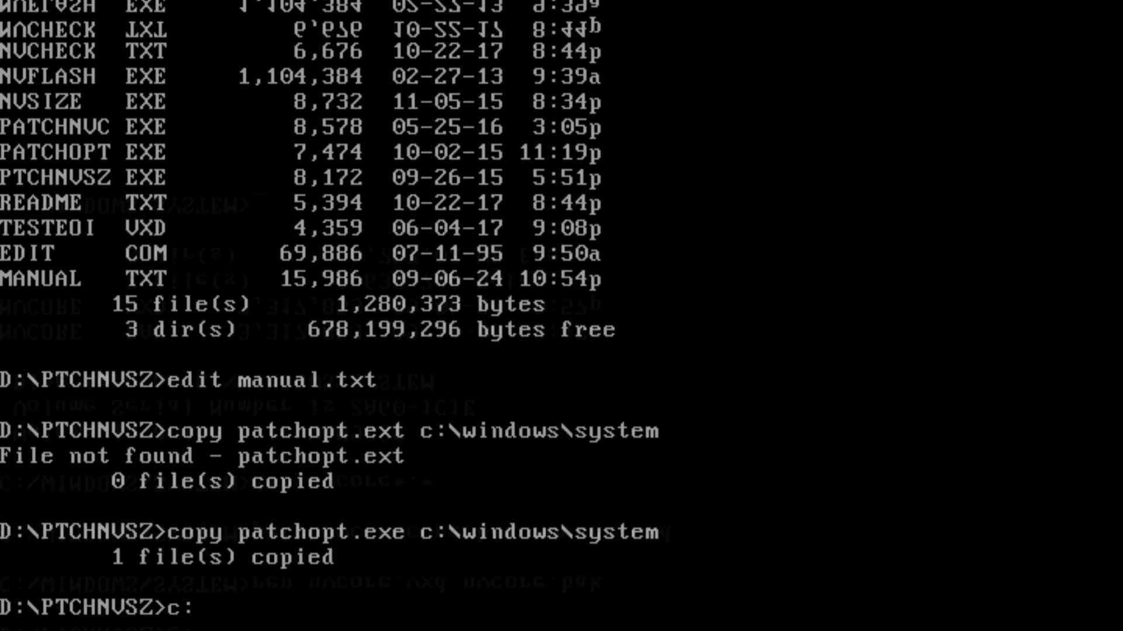
- In C:\WINDOWS\SYSTEM, rename pci.vxd to pci.bak and run patchopt on it with pci.vxd as the output file
text(windows\system)
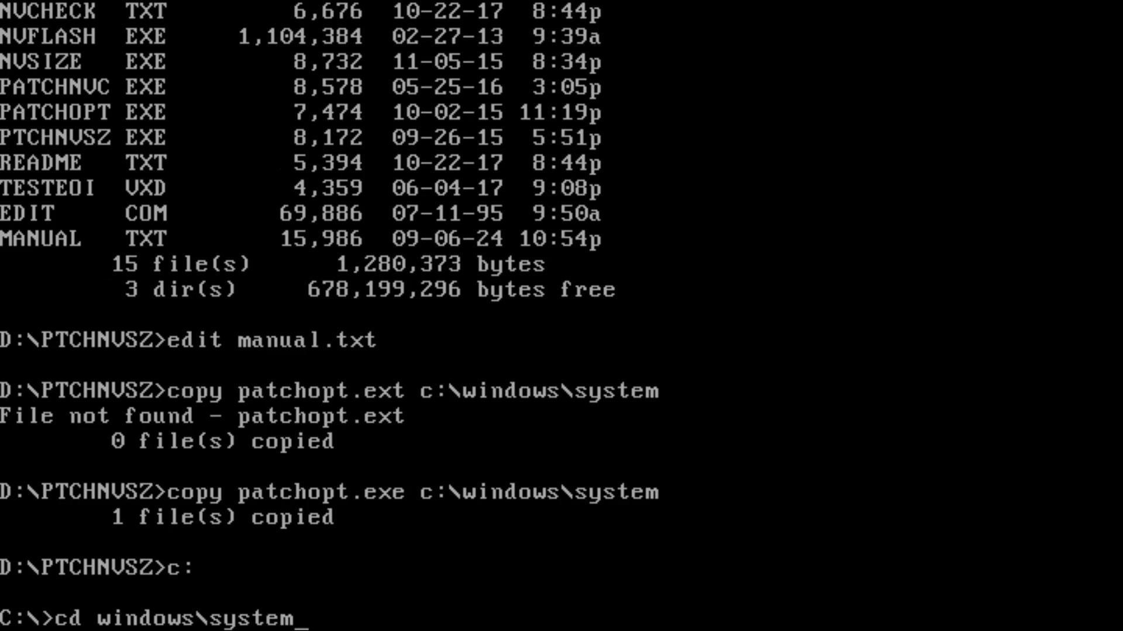
key(Return)
text(ren pci.vxd )
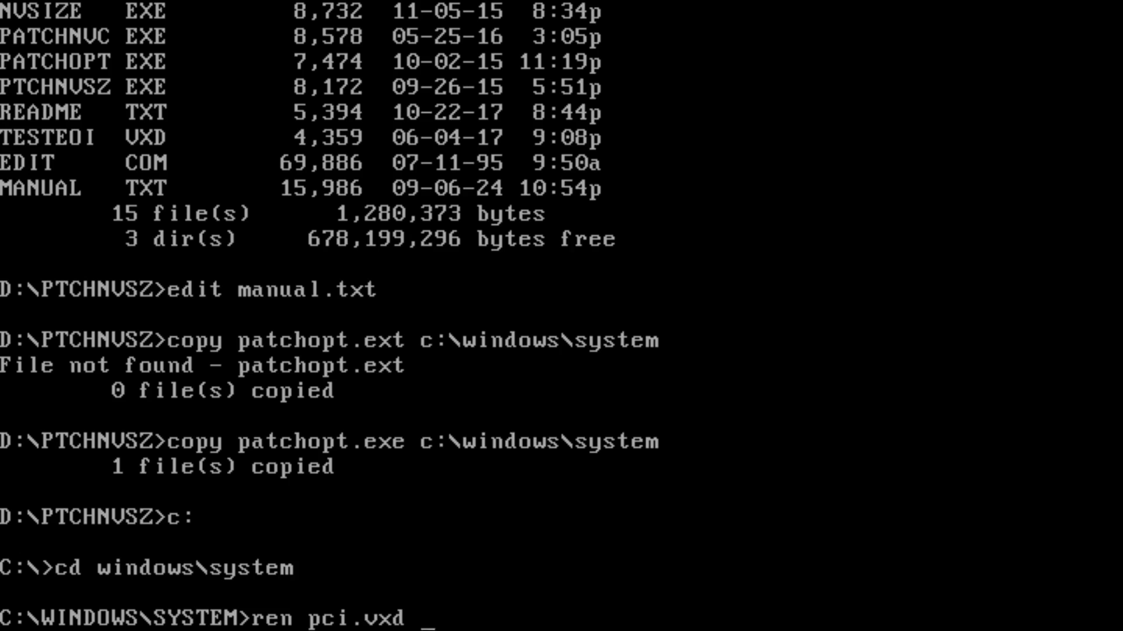
text(pci.bak)
key(Return)
text(pat)
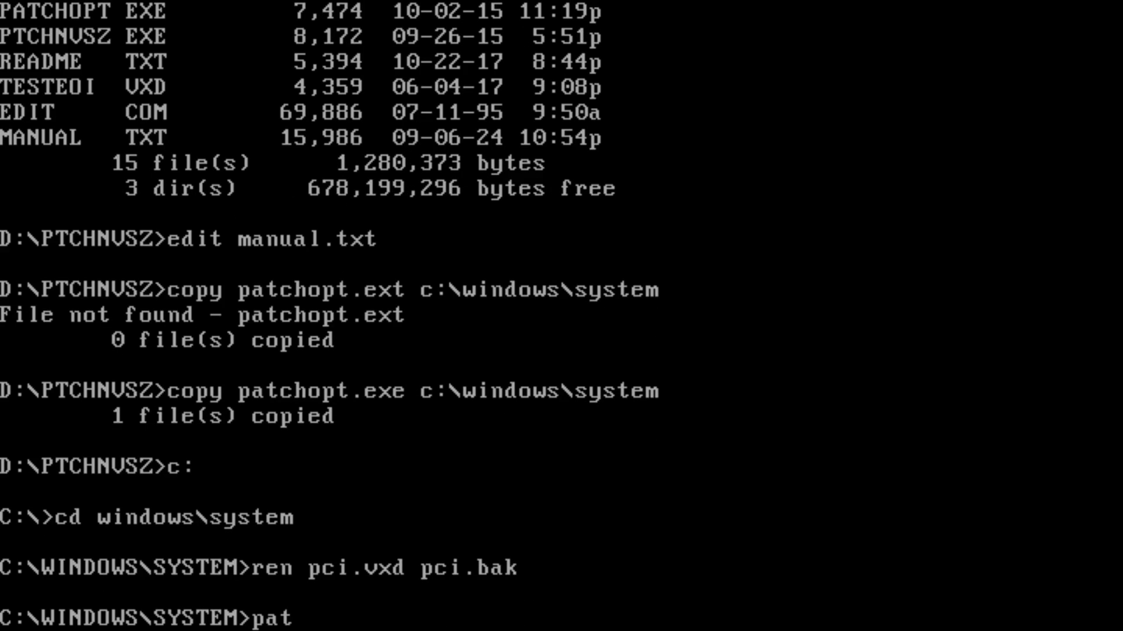
text(chopt pci.bak pci.)
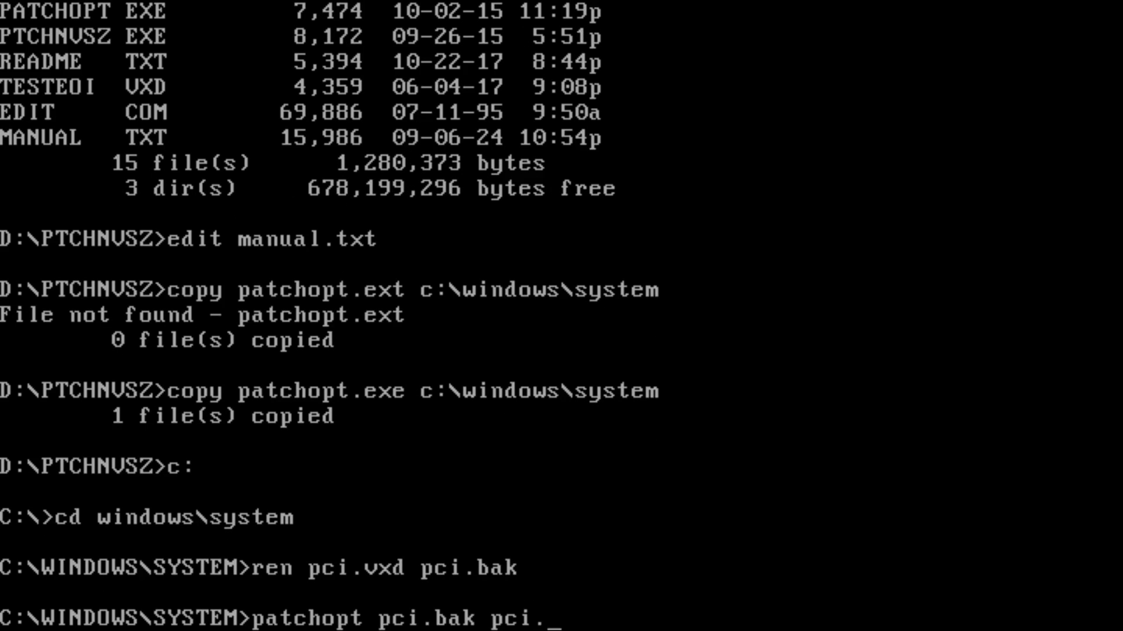
- Copy fixintr.vxd from the PTCHNVSZ\FIXINTR folder to c:\windows\system
text(vxd c:\window)
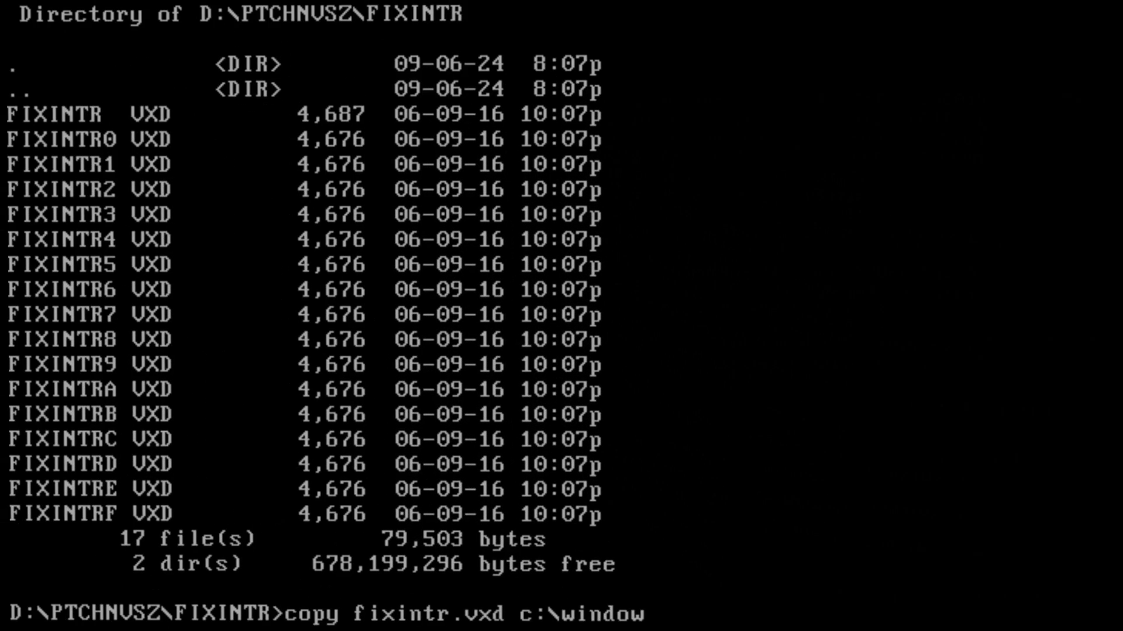
text(s\system)
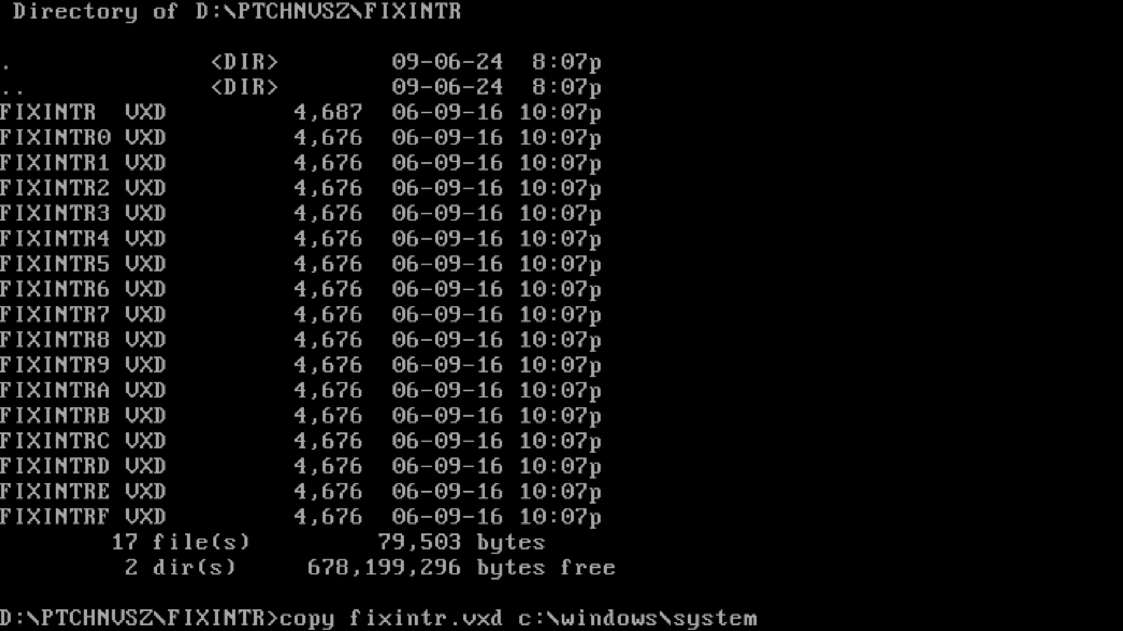
key(Return)
- Change to the root directory of drive C: and enter the edit command for a file there
text(c:)
key(Return)
text(cd)
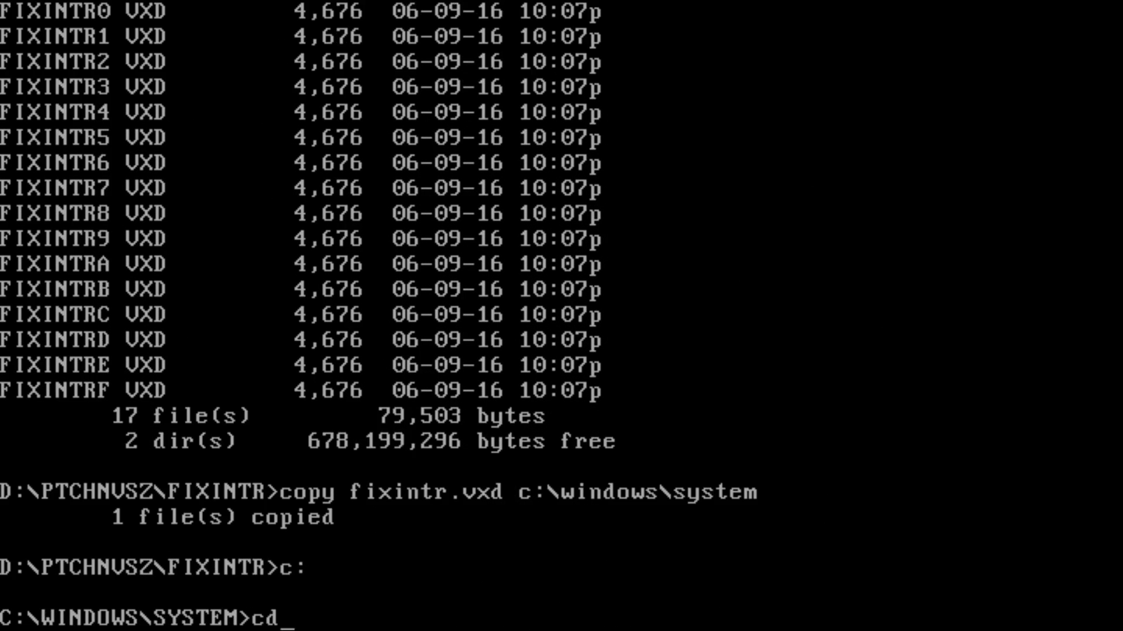
text(\)
key(Return)
text(edit C:\)
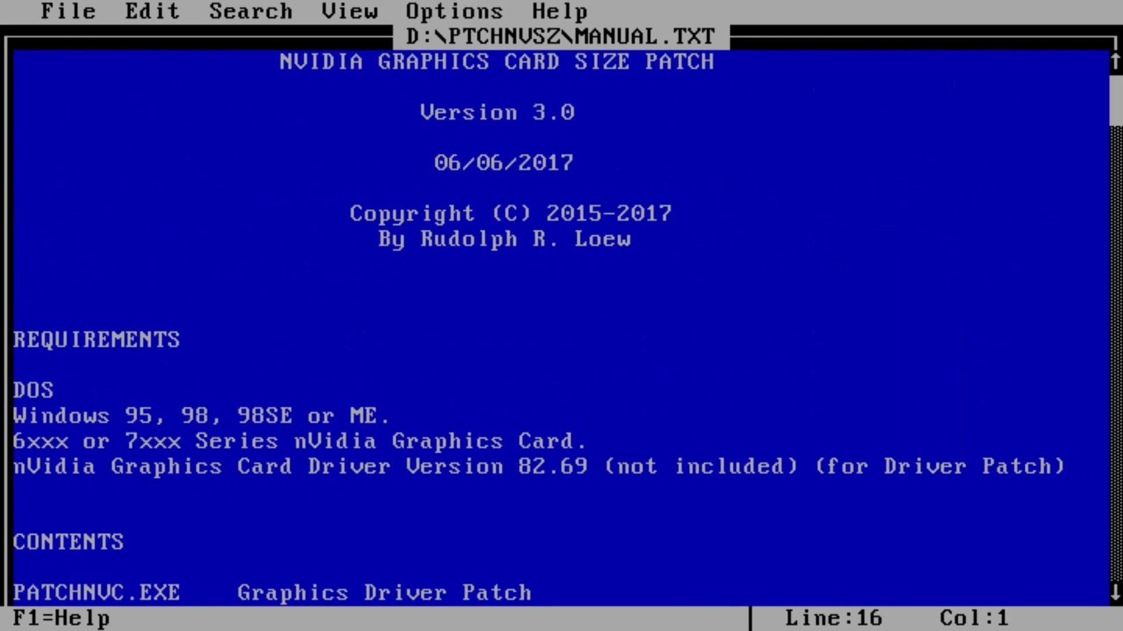
- Read the requirements and the contents list of the patch package in MANUAL.TXT
key(Down)
key(Down)
key(Down)
key(Down)
key(Down)
key(Down)
key(Down)
key(Down)
key(Down)
key(Down)
key(Down)
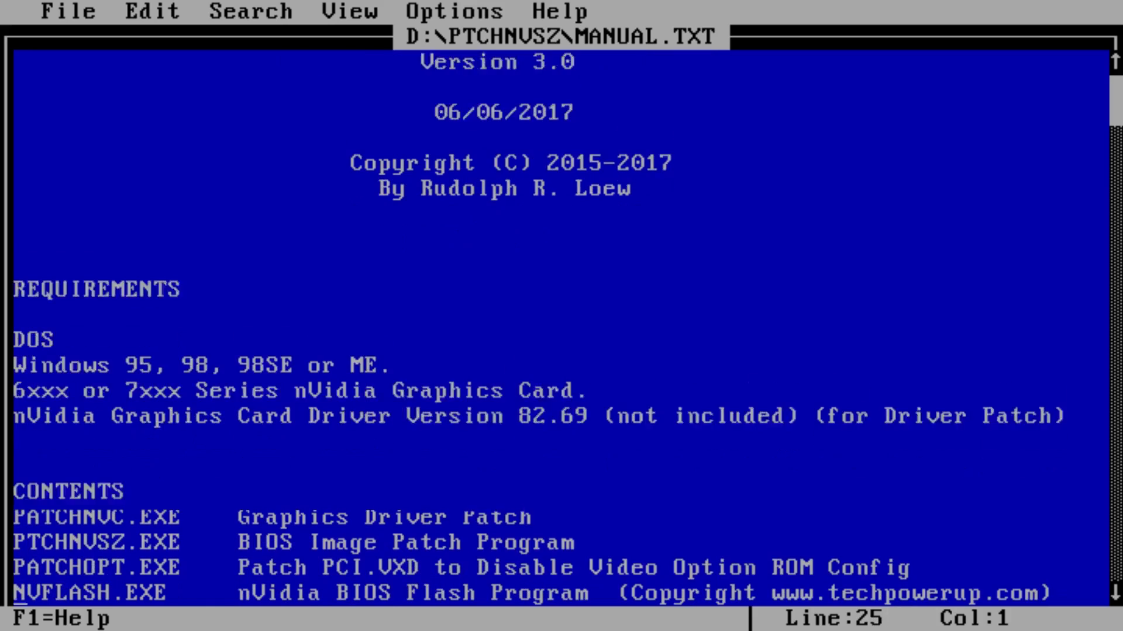
key(Down)
key(Down)
key(Down)
key(Down)
key(Down)
key(Down)
key(Down)
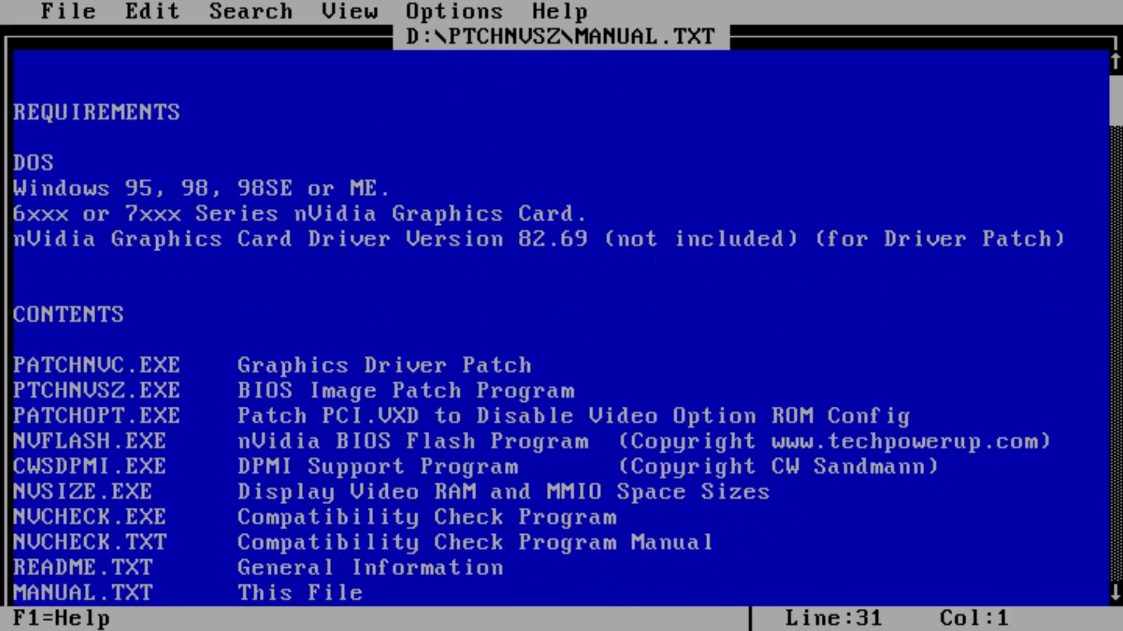
key(Down)
key(Down)
key(Down)
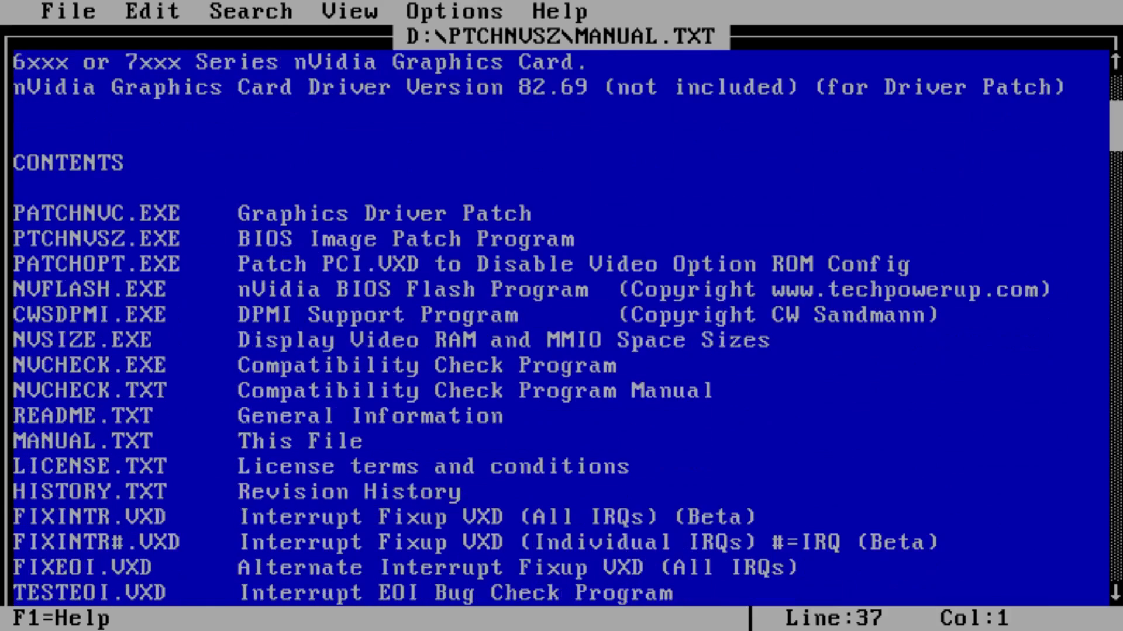
- Highlight the NVCHECK.EXE Compatibility Check Program line in the contents list of MANUAL.TXT
key(Up)
key(Up)
key(Up)
key(Up)
key(Up)
key(Up)
key(Up)
key(Up)
key(Up)
key(Up)
key(Up)
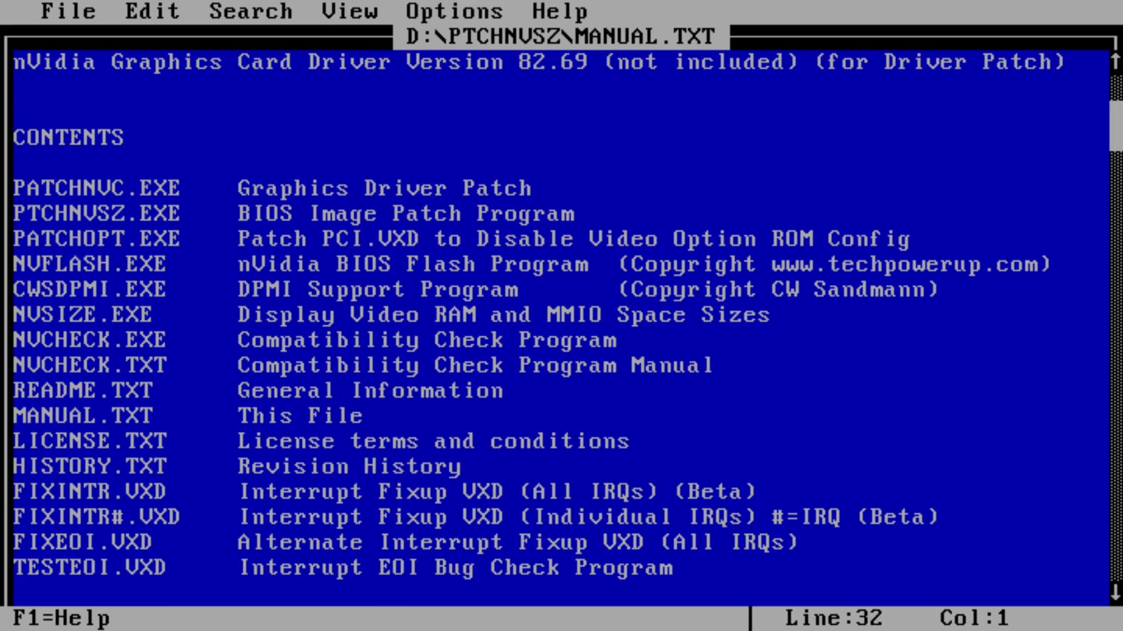
key(Down)
key(shift+Right)
key(shift+Right)
key(shift+Right)
key(shift+Right)
key(shift+Right)
key(shift+Right)
key(shift+Right)
key(shift+Right)
key(shift+Right)
key(shift+Right)
key(shift+Right)
key(shift+Right)
key(shift+Right)
key(shift+Right)
key(shift+Right)
key(shift+Right)
key(shift+Right)
key(shift+Right)
key(shift+Right)
key(shift+Right)
key(shift+Right)
key(shift+Right)
key(shift+Right)
key(shift+Right)
key(shift+Right)
key(shift+Right)
key(shift+Right)
key(shift+Right)
key(shift+Right)
key(shift+Right)
key(shift+Right)
key(shift+Right)
key(shift+Right)
key(shift+Right)
key(shift+Right)
key(shift+Right)
key(shift+Right)
key(shift+Right)
key(shift+Right)
key(shift+Right)
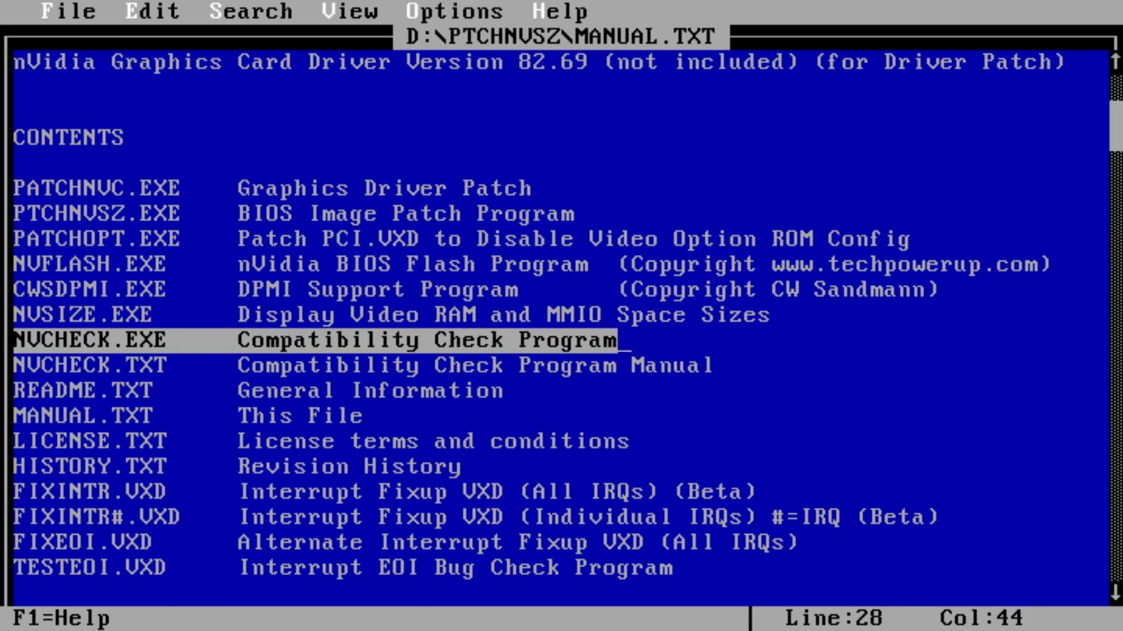
- Exit the text editor, and run nvcheck and nvsize from the PTCHNVSZ folder to check the graphics card
key(alt+f)
text(xnvche)
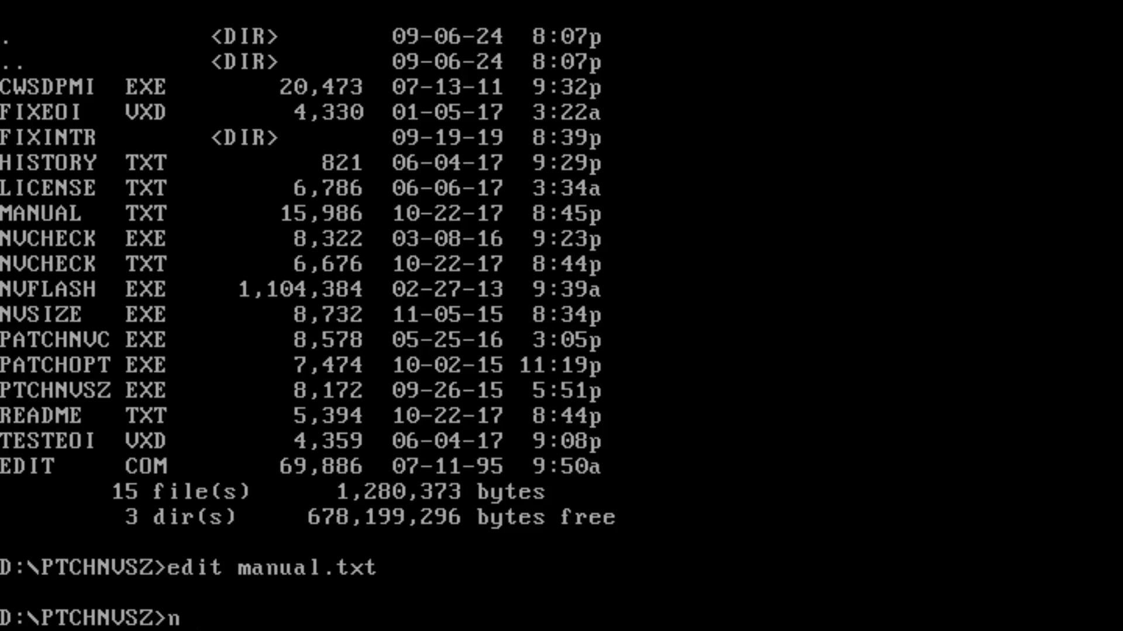
text(ck)
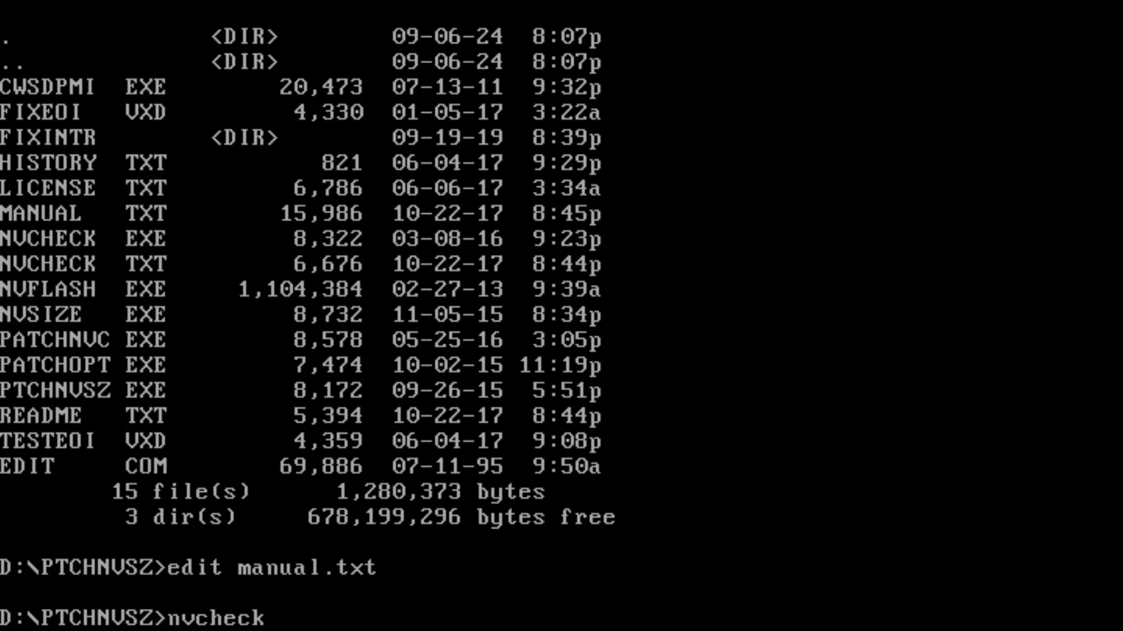
key(Return)
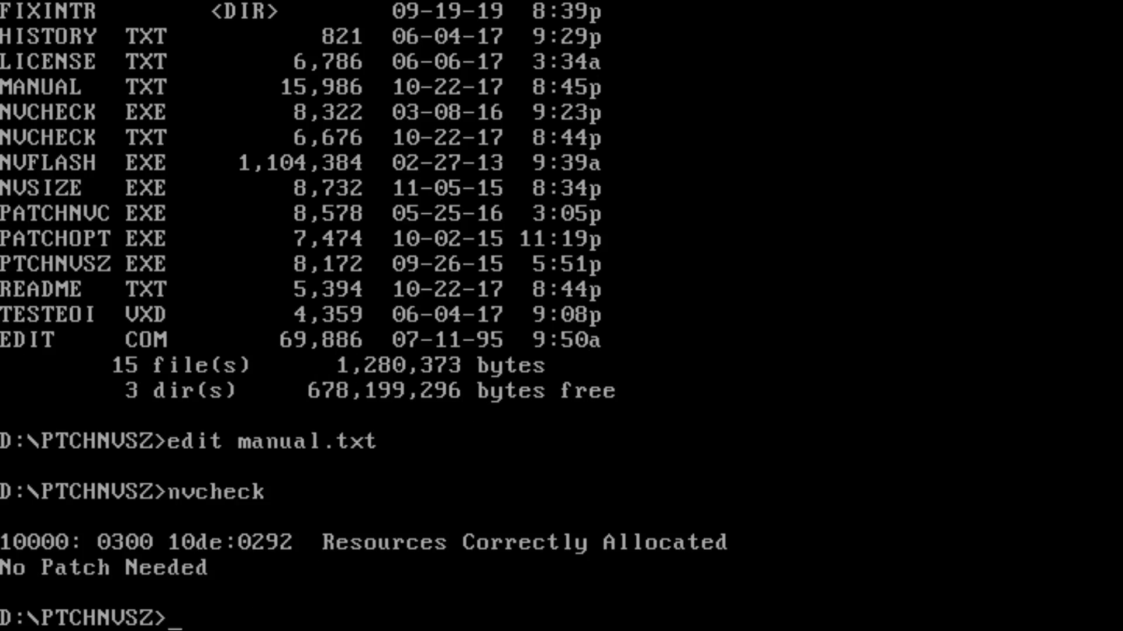
text(nvsize)
key(Return)
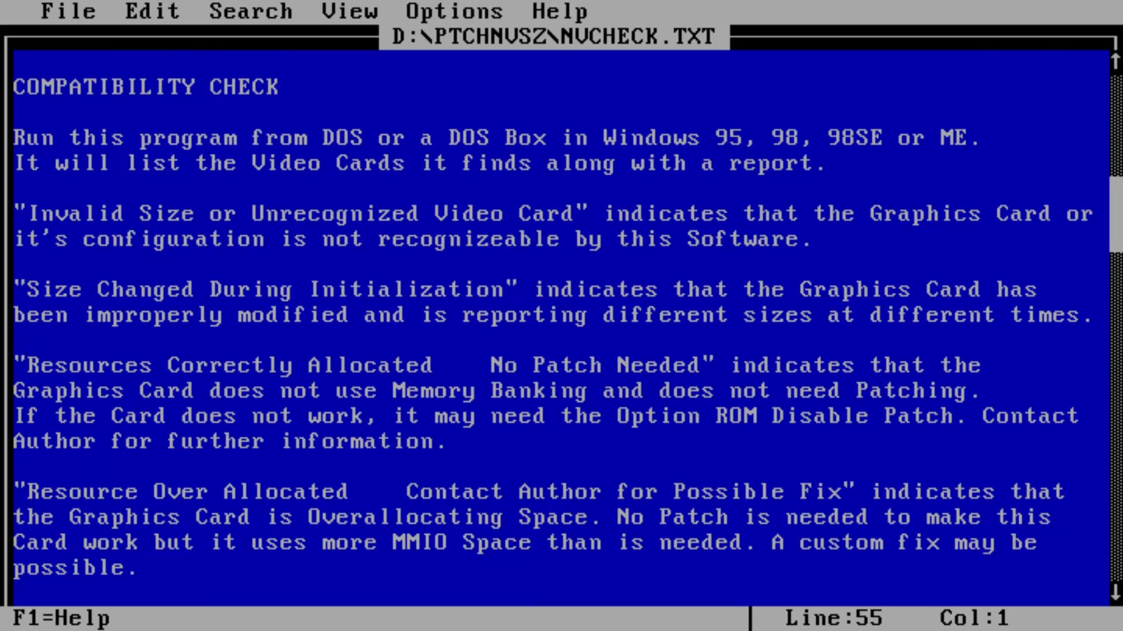
- Highlight the paragraph explaining "Resources Correctly Allocated No Patch Needed" in NVCHECK.TXT
key(shift+Down)
key(shift+Down)
key(shift+Down)
key(shift+Down)
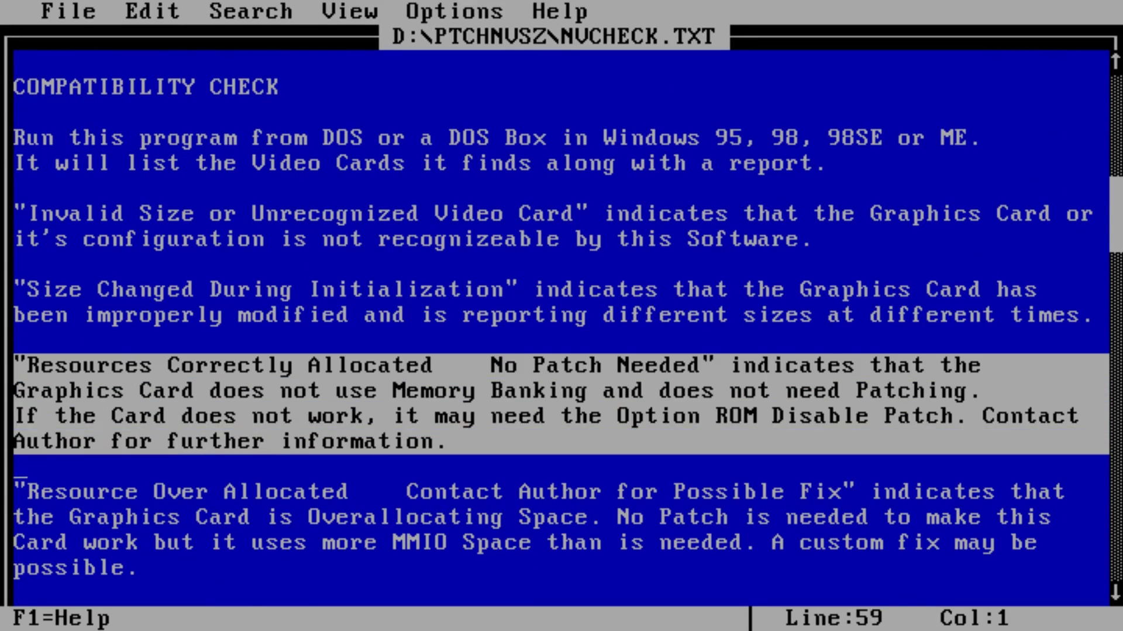
- Highlight the beginning of the NVCHECK.TXT sentence about a non-working card needing the Option ROM Disable Patch
key(Up)
key(Up)
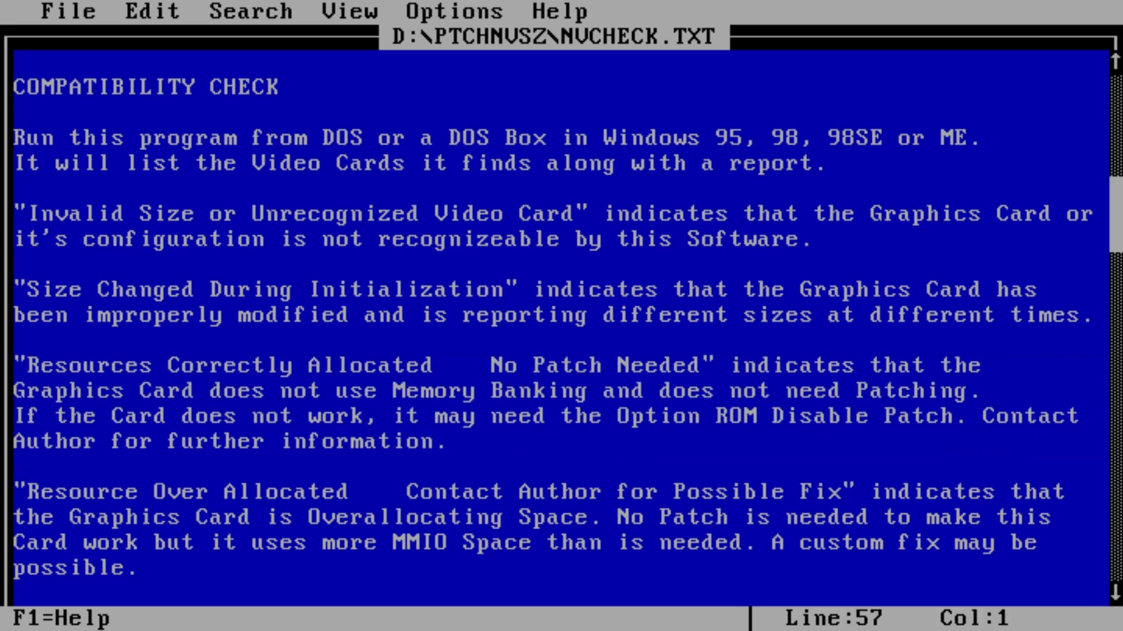
key(shift+Right)
key(shift+Right)
key(shift+Right)
key(shift+Right)
key(shift+Right)
key(shift+Right)
key(shift+Right)
key(shift+Right)
key(shift+Right)
key(shift+Right)
key(shift+Right)
key(shift+Right)
key(shift+Right)
key(shift+Right)
key(shift+Right)
key(shift+Right)
key(shift+Right)
key(shift+Right)
key(shift+Right)
key(shift+Right)
key(shift+Right)
key(shift+Right)
key(shift+Right)
key(shift+Right)
key(shift+Right)
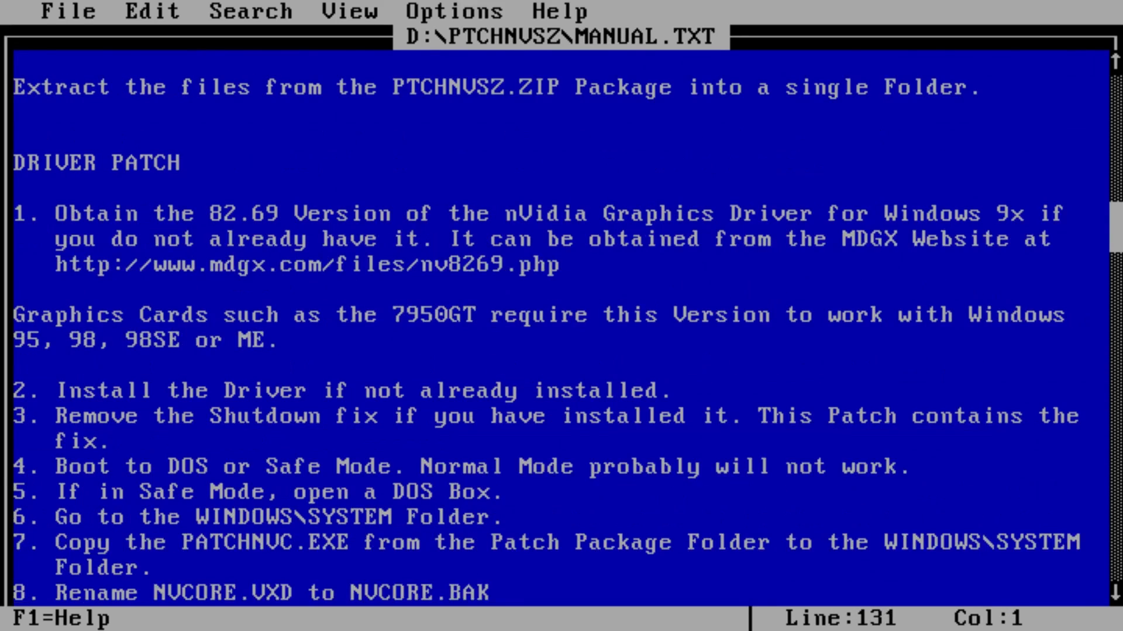
- Highlight steps 7 to 9 of the Driver Patch instructions in MANUAL.TXT, including the PATCHNVC command line
key(Down)
key(Down)
key(Down)
key(Down)
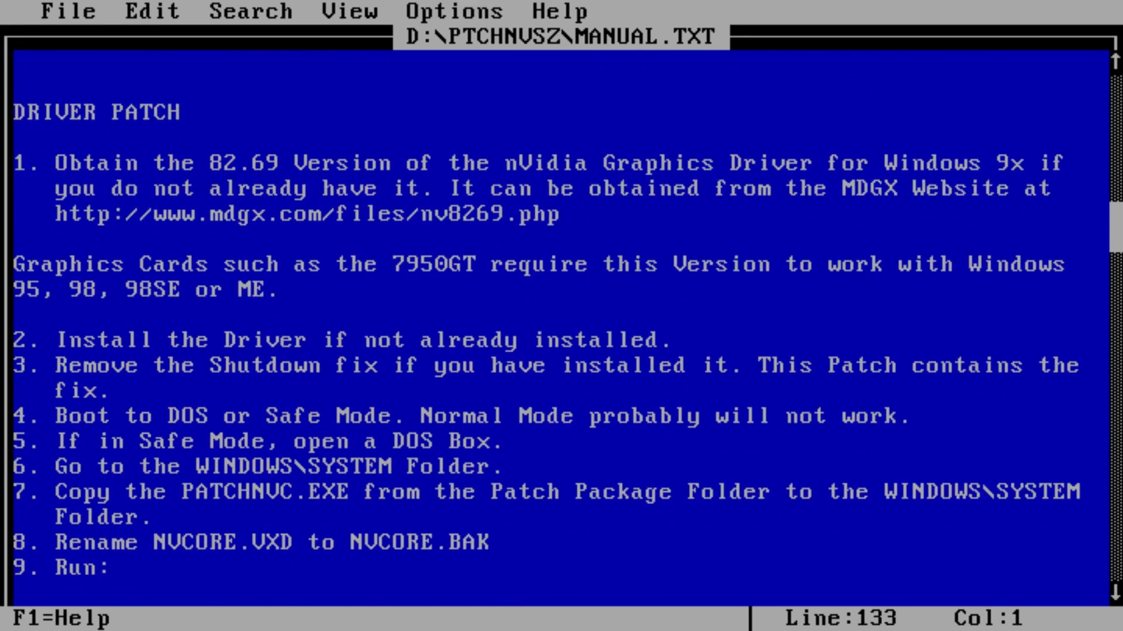
key(ctrl+Down)
key(ctrl+Down)
key(ctrl+Down)
key(shift+Up)
key(shift+Up)
key(shift+Up)
key(shift+Up)
key(shift+Up)
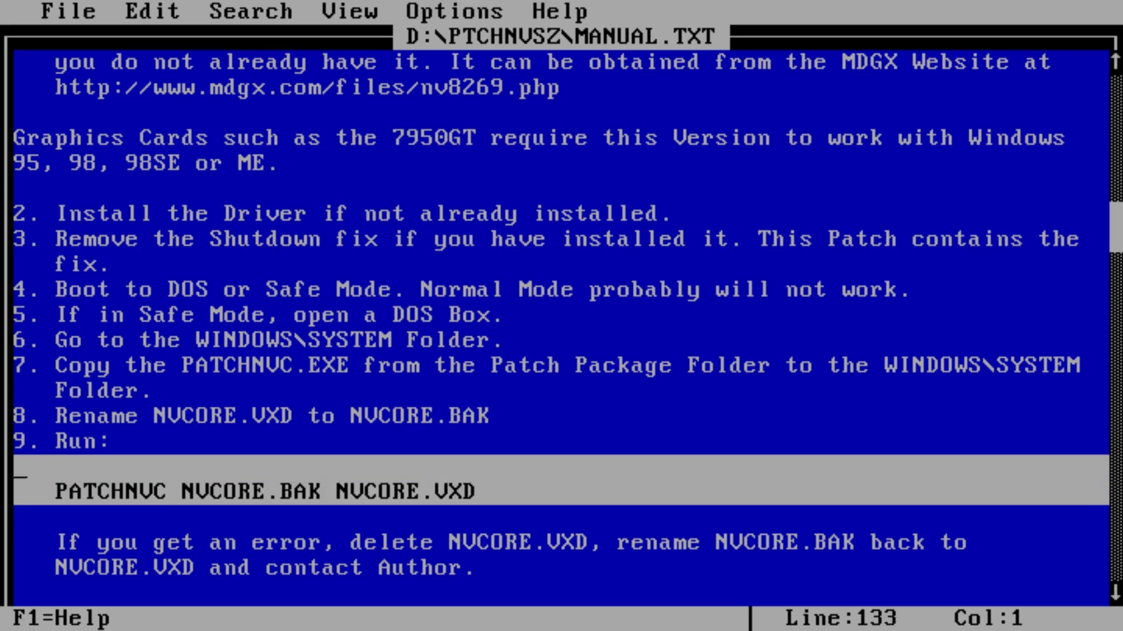
key(shift+Up)
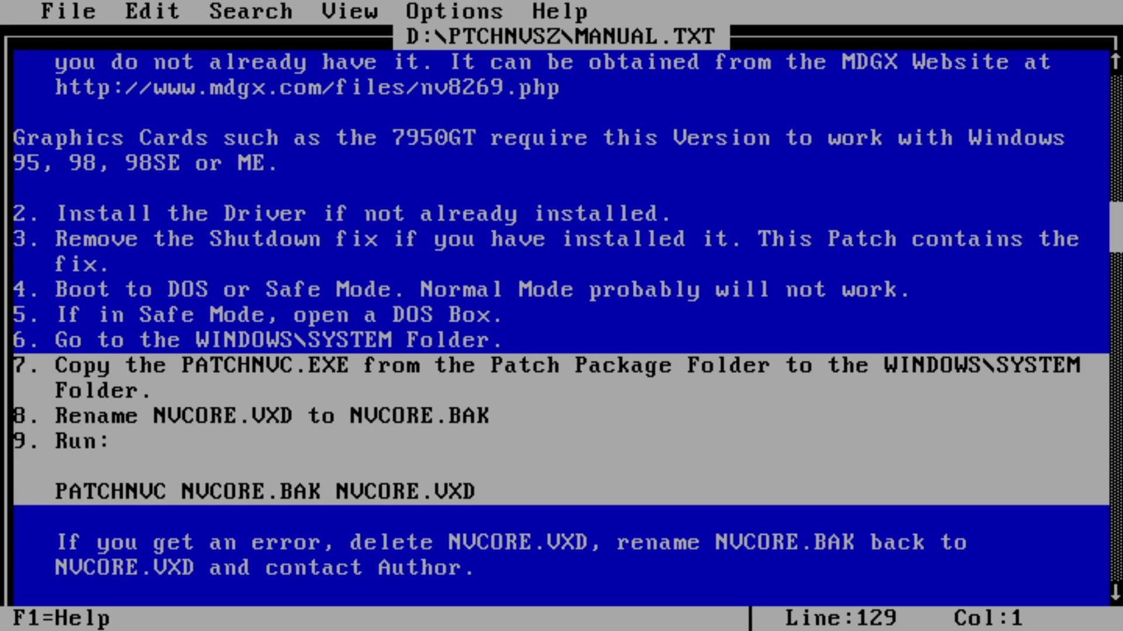
- Exit the text editor and copy patchnvc.exe to c:\windows\system
key(alt+f)
text(xcopy p)
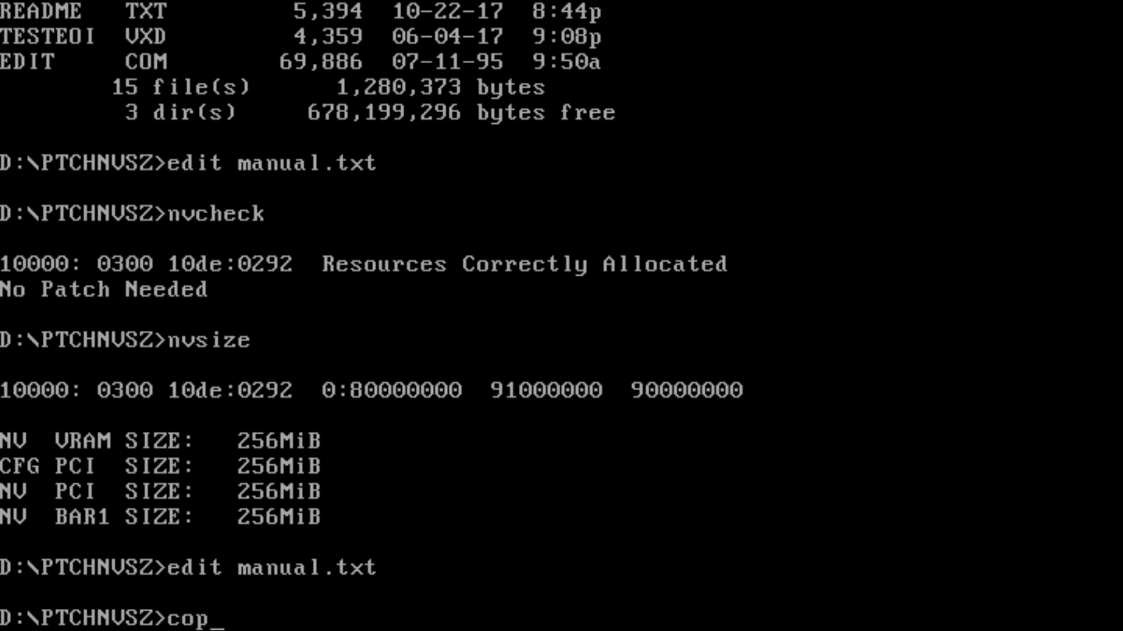
text(atchnvc.ex)
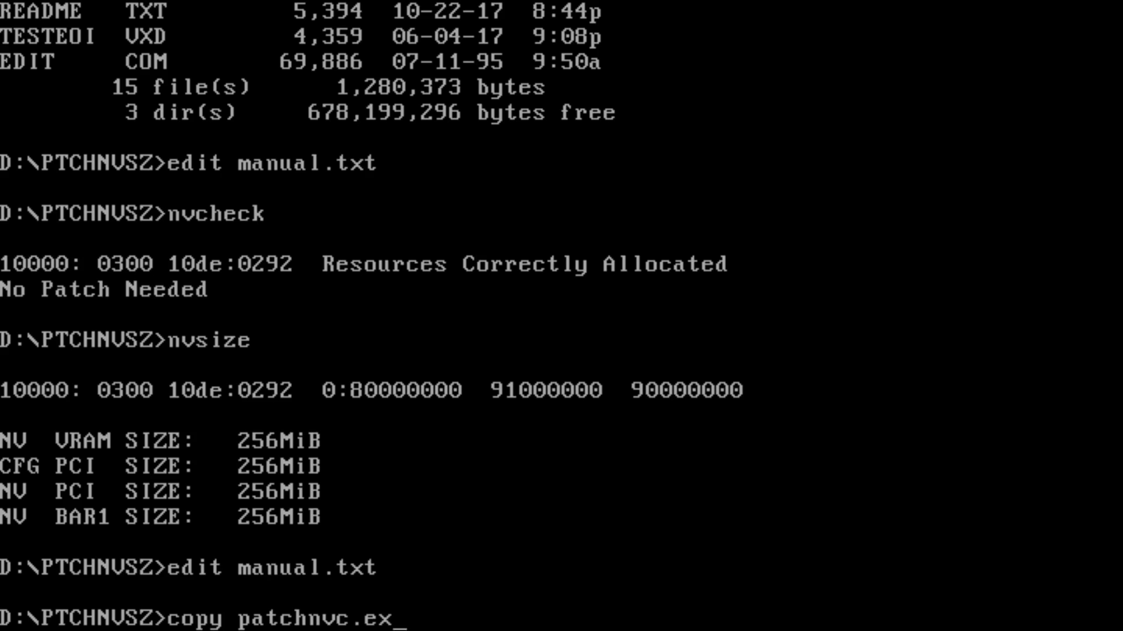
text(e c:\windows)
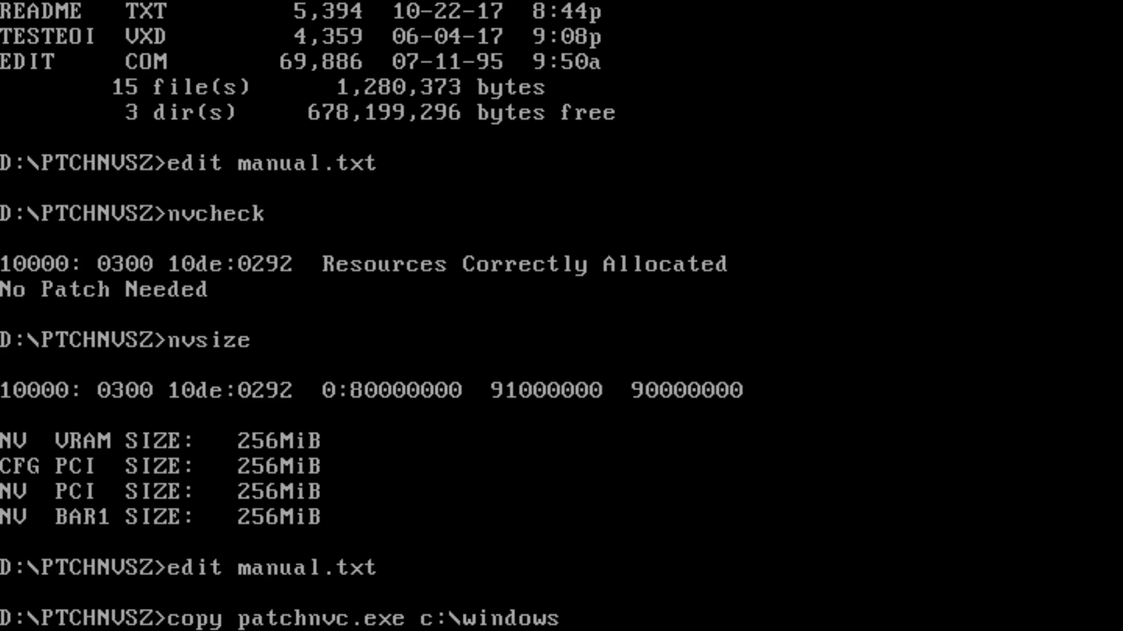
text(\system)
key(Return)
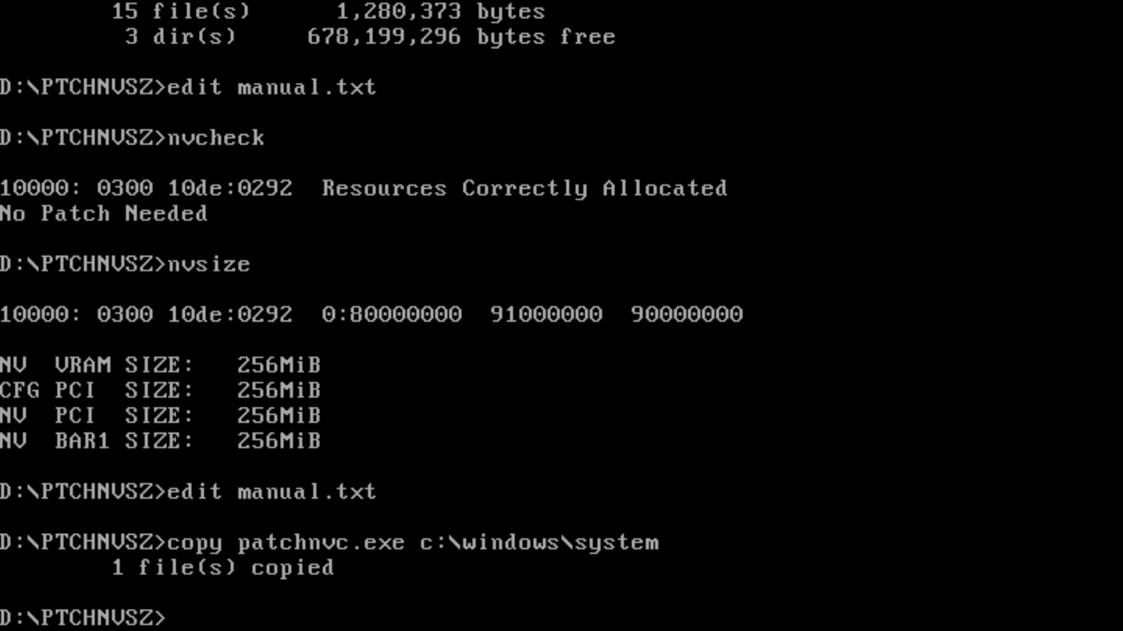
- Switch to the C: drive and rename nvcore.vxd in the Windows system folder to nvcore.bak
text(c:)
key(Return)
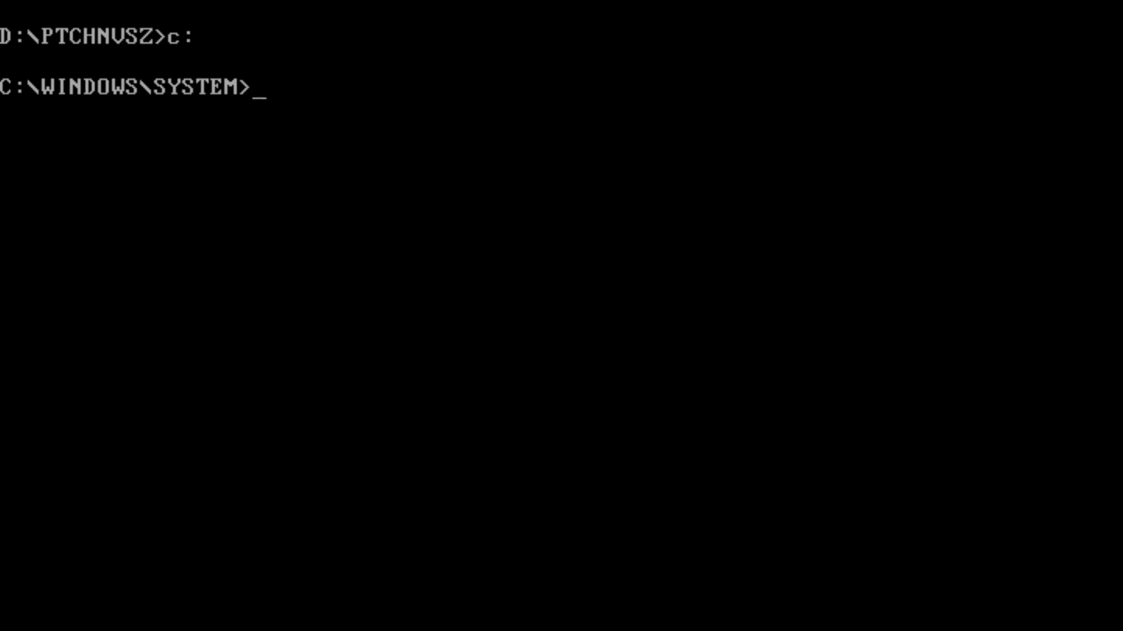
text(ren nvcore.vxd)
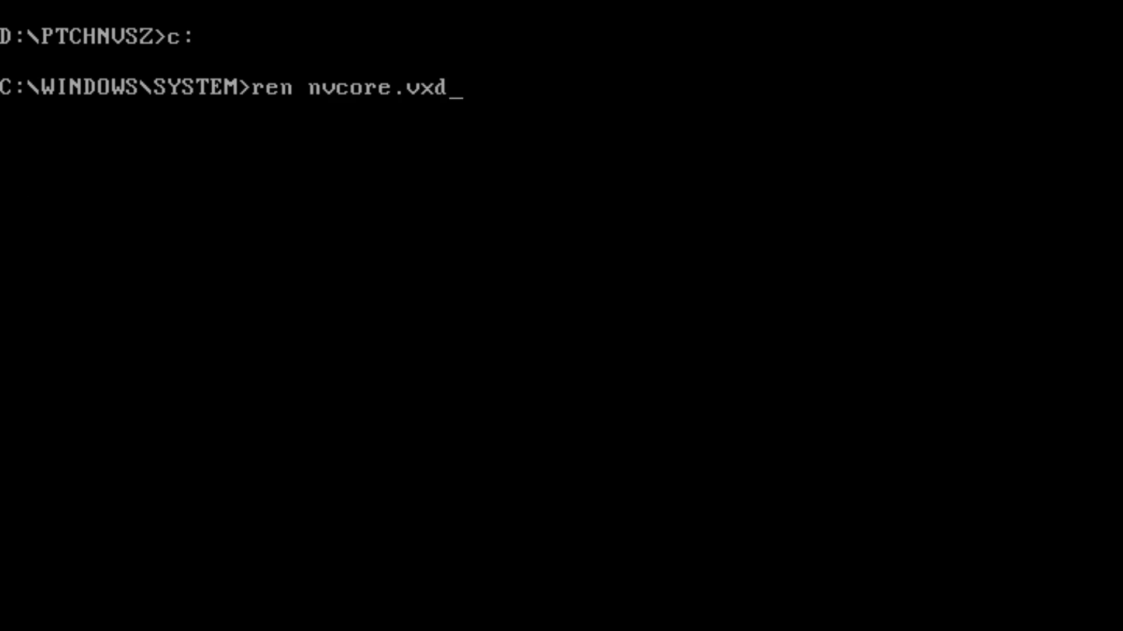
text( nvcore.bak)
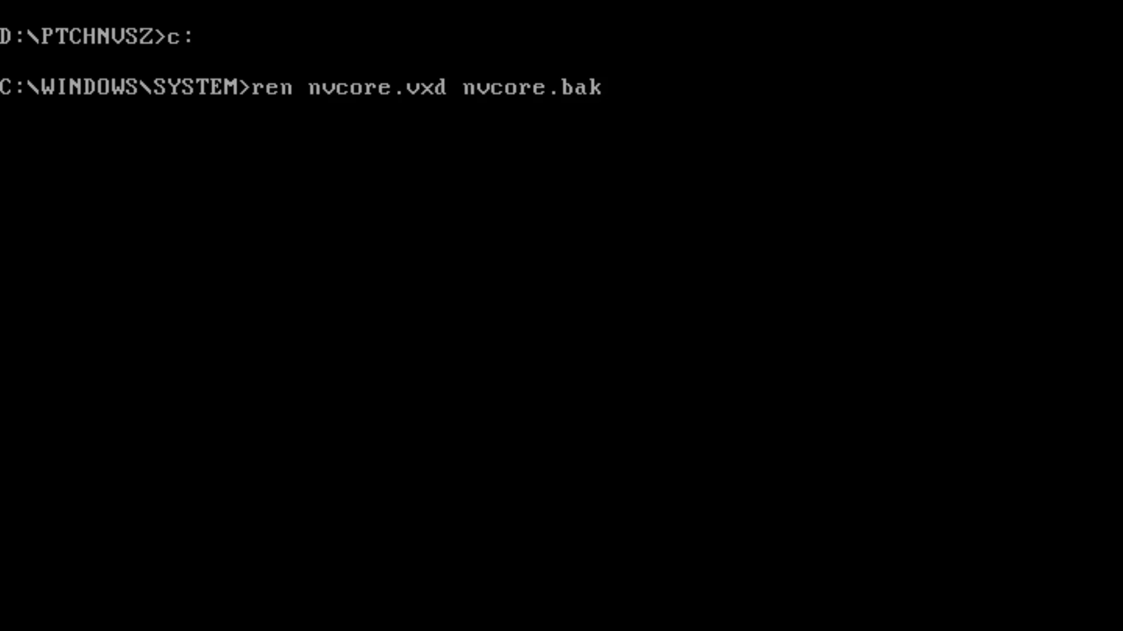
key(Return)
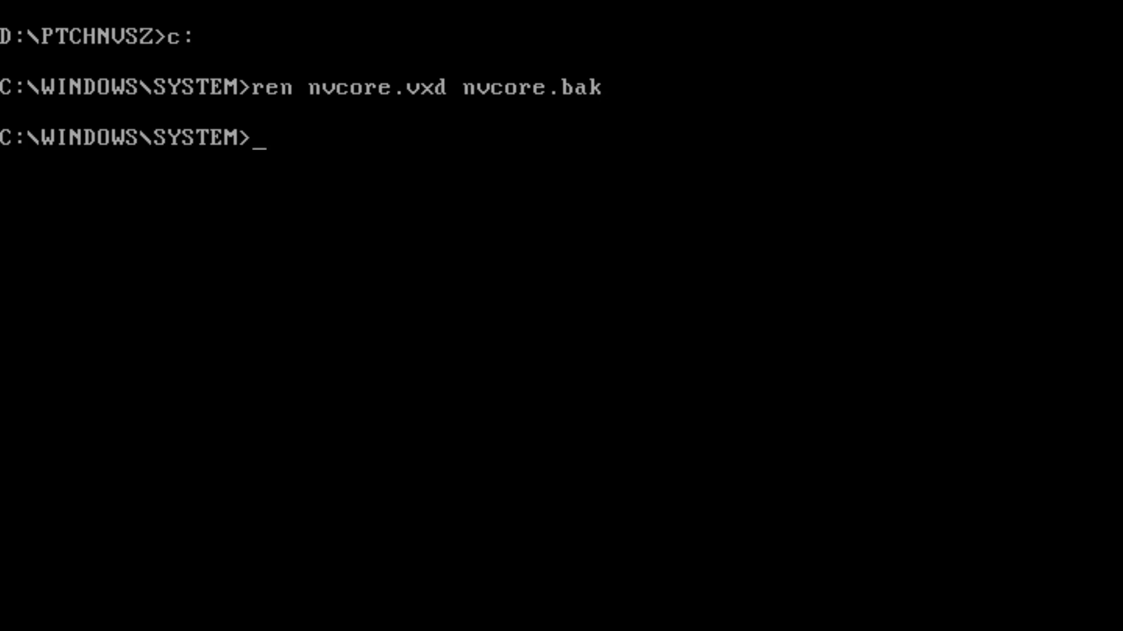
- Run patchnvc with nvcore.bak as the source and nvcore.vxd as the patched output file
text(patchnvc)
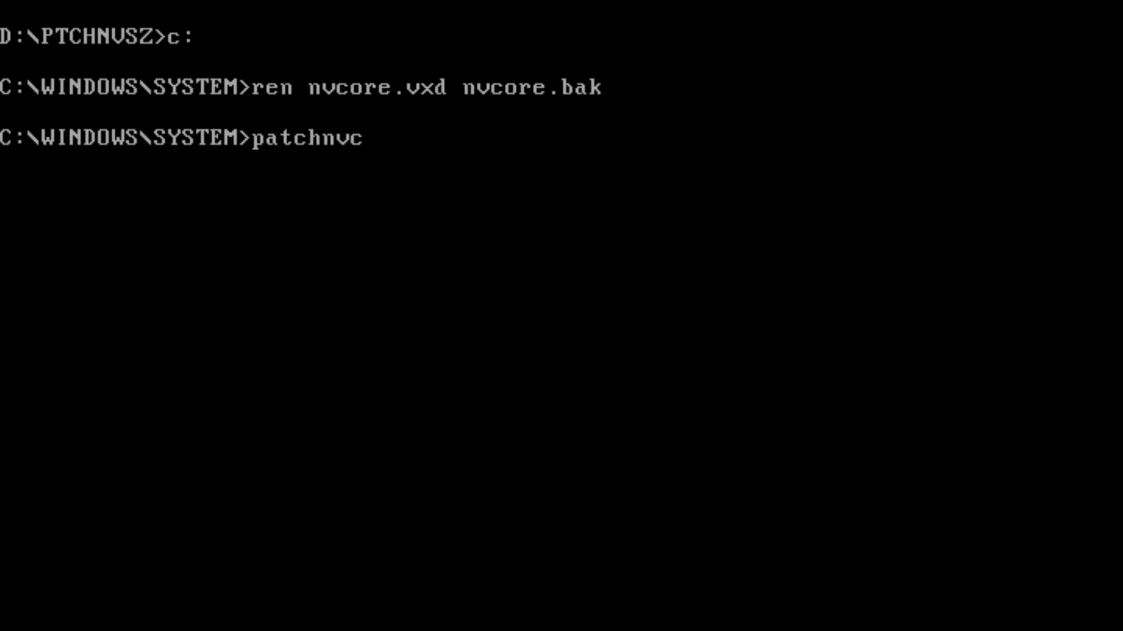
text( nvcore.bak nvco)
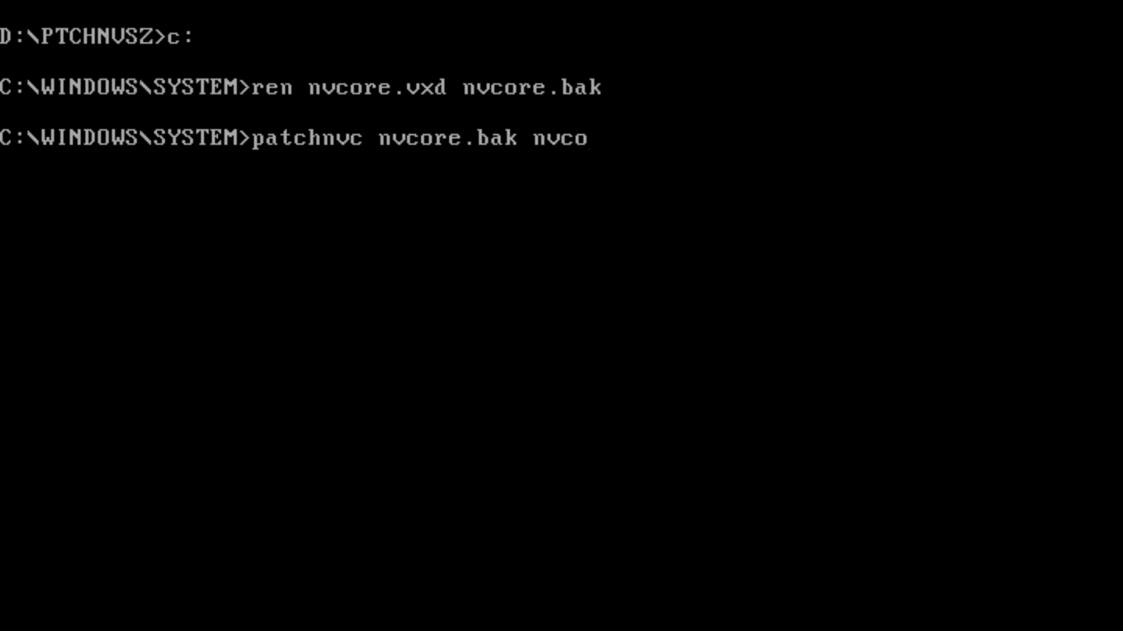
key(BackSpace)
text(ore.vxd)
key(Return)
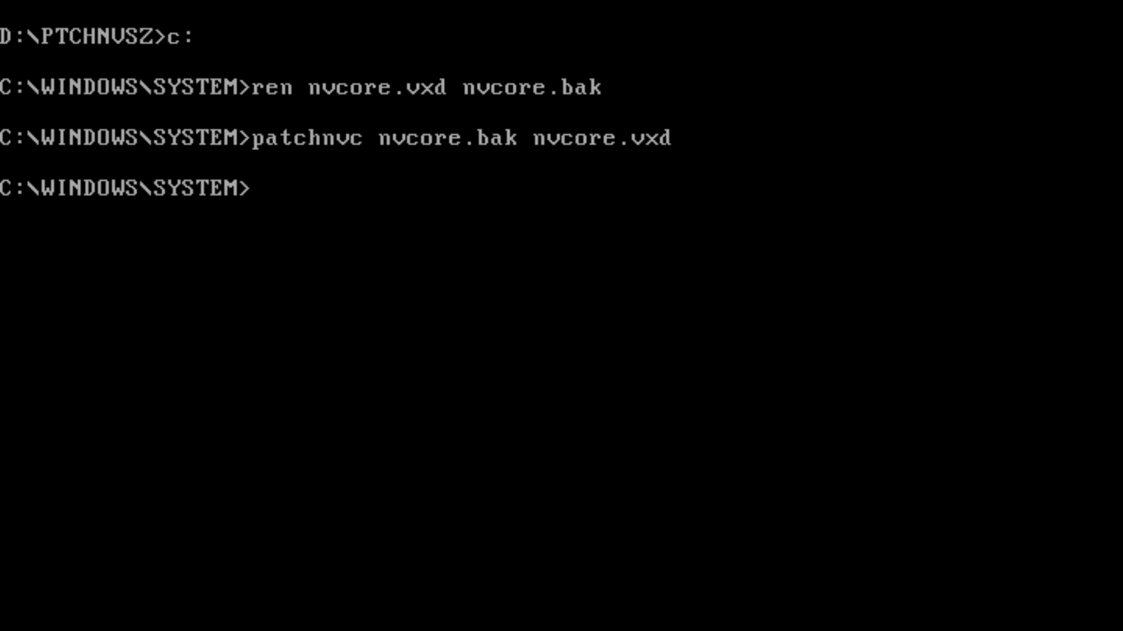
- List the files matching nvcore*.* in the Windows system folder
text(dir nvcore*)
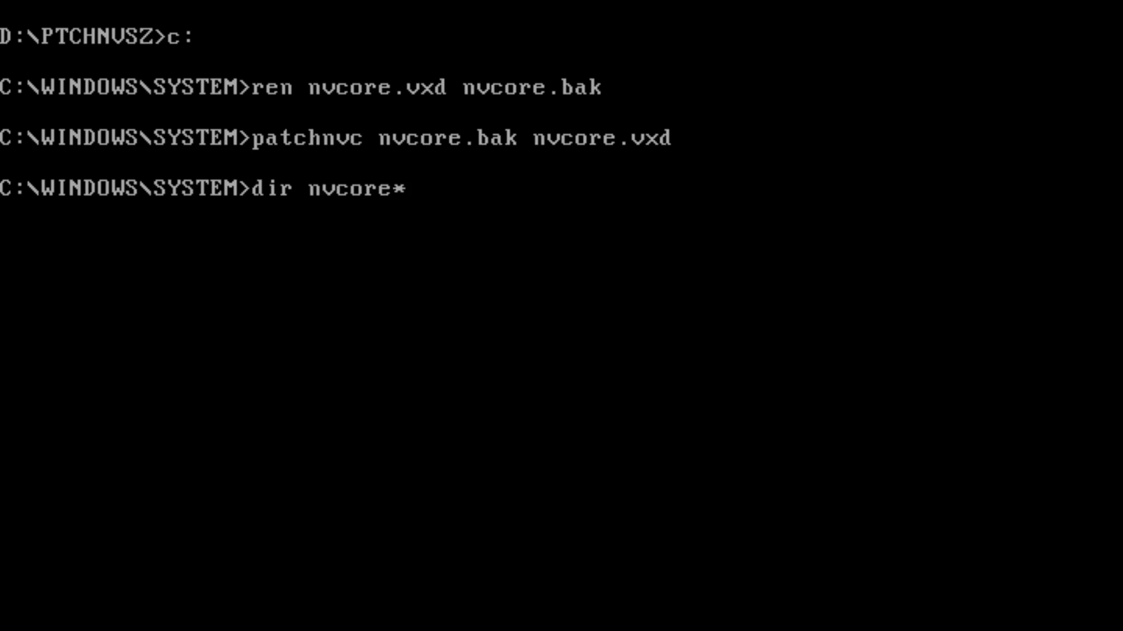
text(.*)
key(Return)
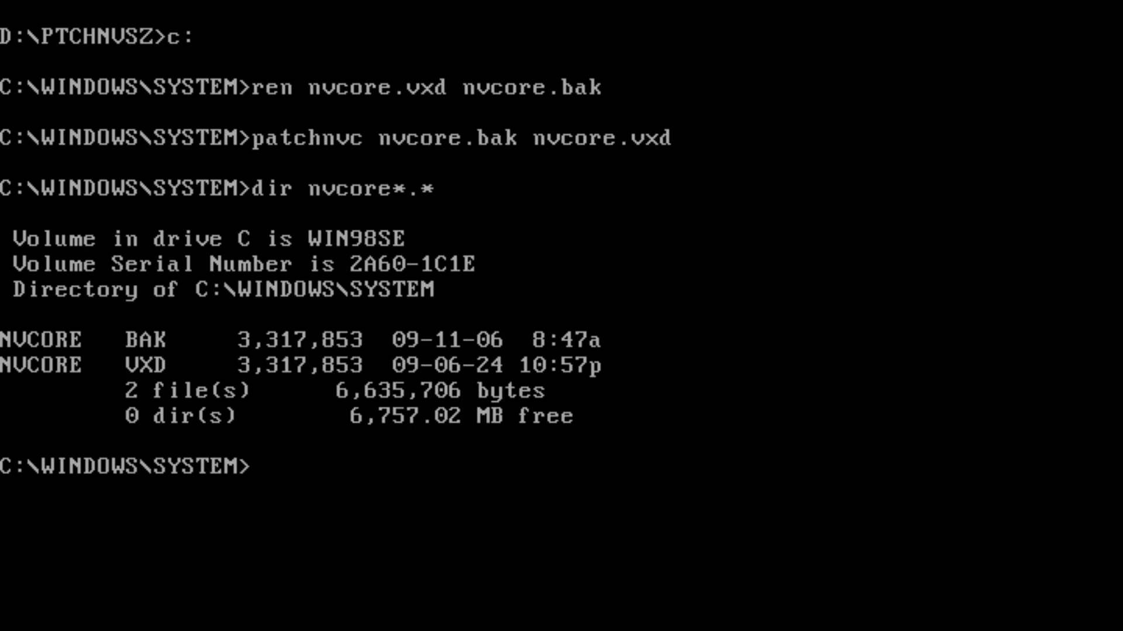
- Highlight the Option ROM Patch instructions in MANUAL.TXT, from the section heading through the numbered steps
key(alt+Tab)
key(Up)
key(Up)
key(Up)
key(Up)
key(Up)
key(Up)
key(Up)
key(Up)
key(Up)
key(Up)
key(Up)
key(Down)
key(shift+Down)
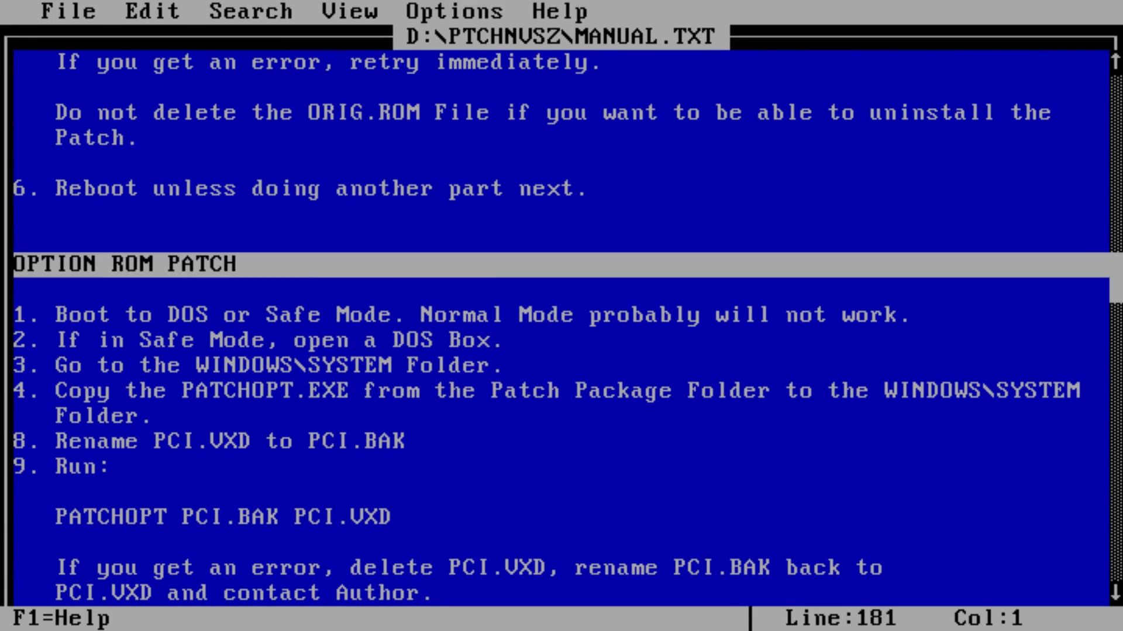
key(shift+Down)
key(shift+Down)
key(shift+Down)
key(shift+Down)
key(shift+Down)
key(shift+Down)
key(shift+Down)
key(shift+Down)
key(shift+Down)
key(shift+Down)
- Return to the DOS prompt and copy patchopt.exe from the PTCHNVSZ folder to c:\windows\system
key(alt+Tab)
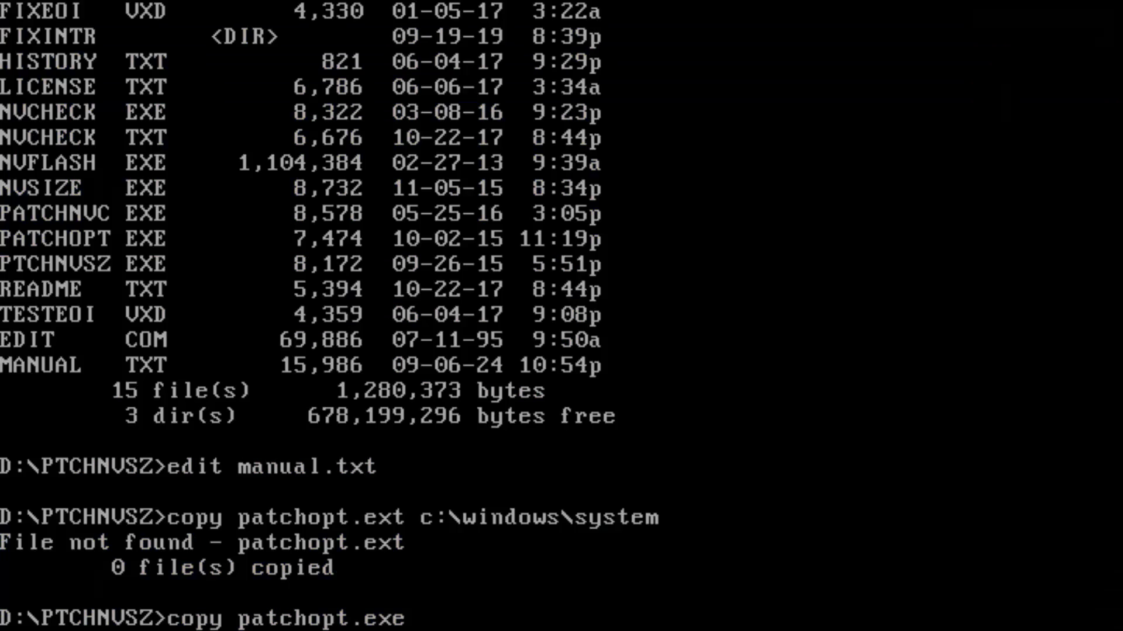
text(c:\windows\system)
key(Return)
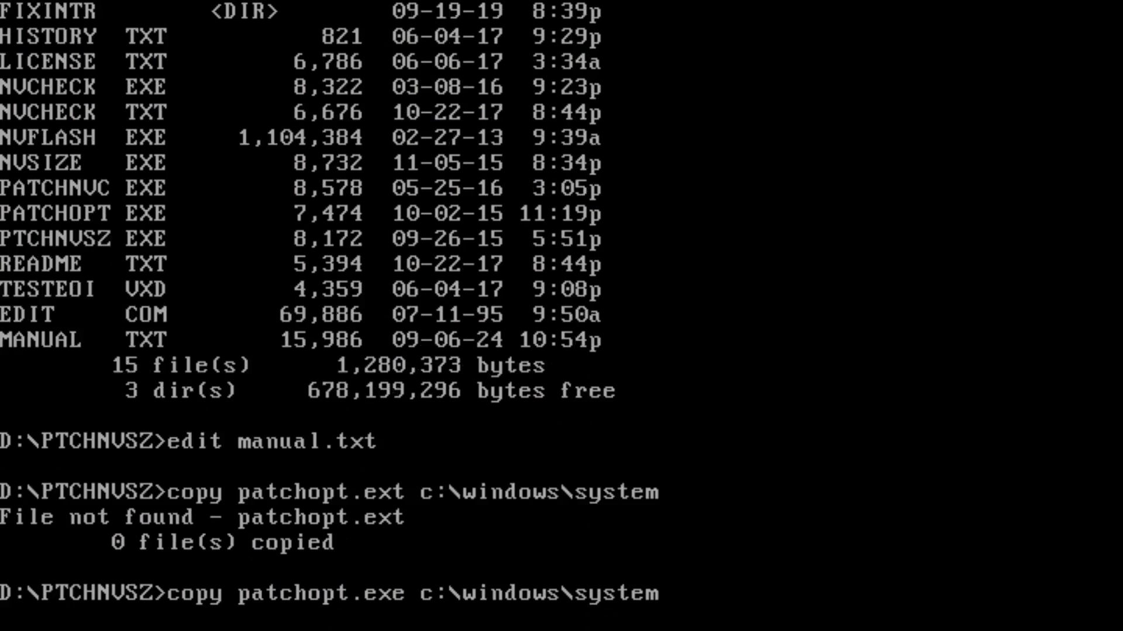
- Change to C:\WINDOWS\SYSTEM and rename pci.vxd to pci.bak
text(c:)
key(Return)
text(cd windows\system)
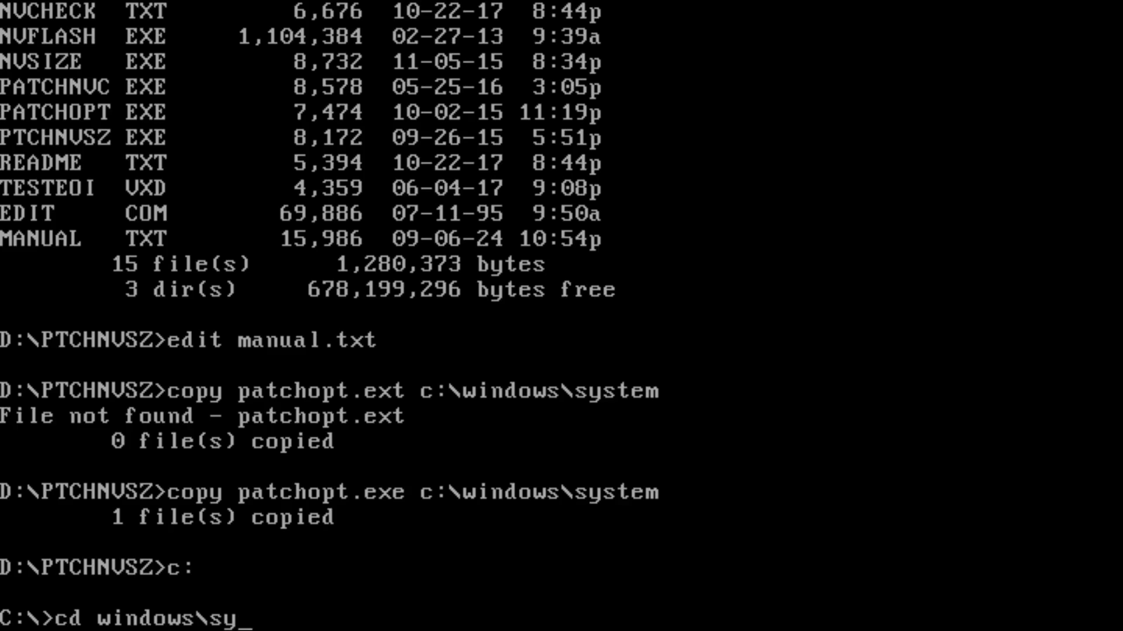
key(Return)
text(ren pci.vxd pci.bak)
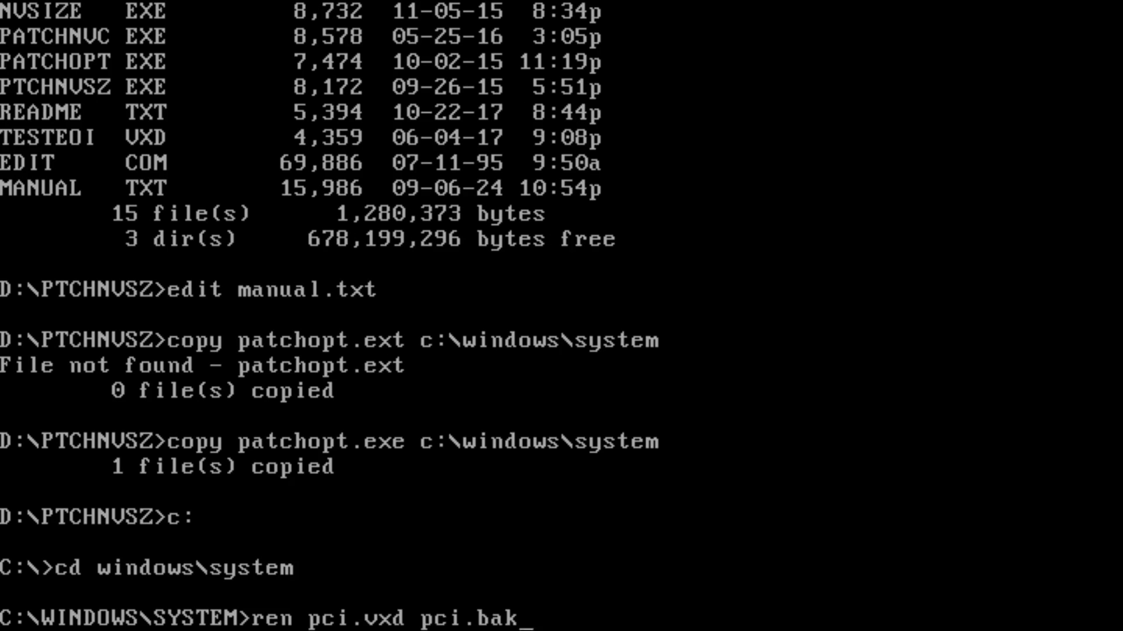
key(Return)
- Run patchopt from pci.bak to a patched pci.vxd and list the files matching pci*.*
text(pa)
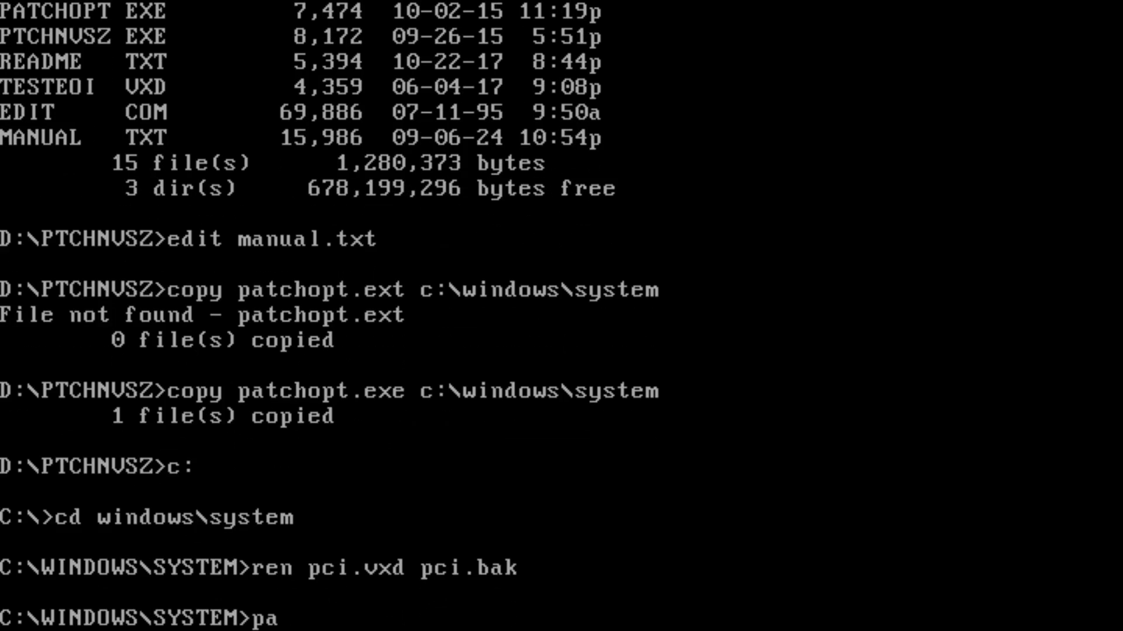
text(tchopt pci.bak pci.vxd)
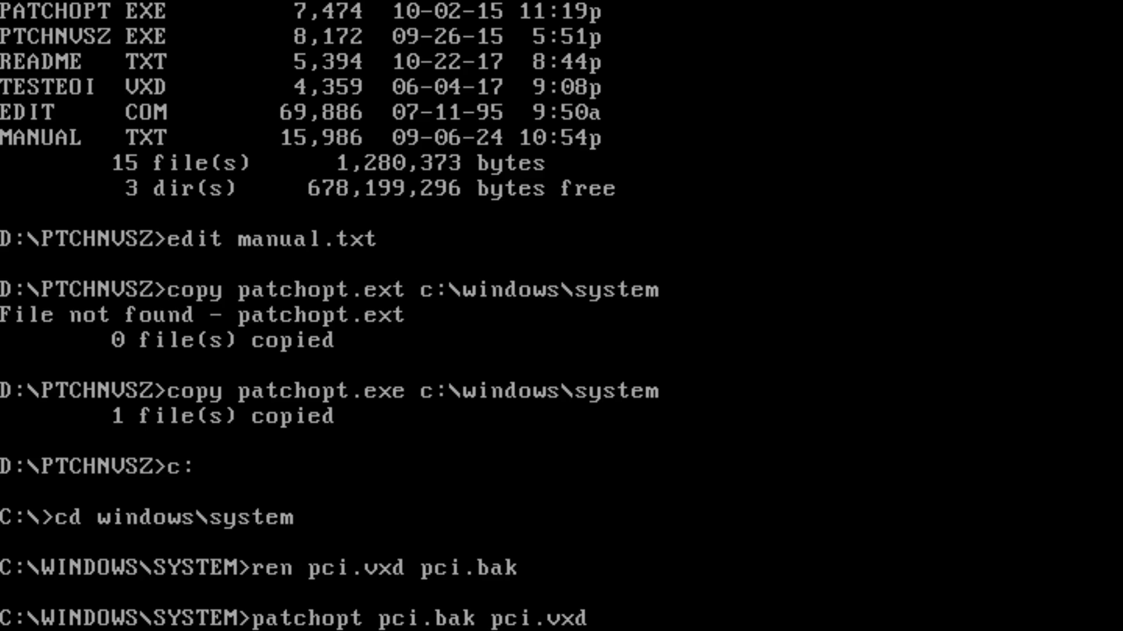
key(Return)
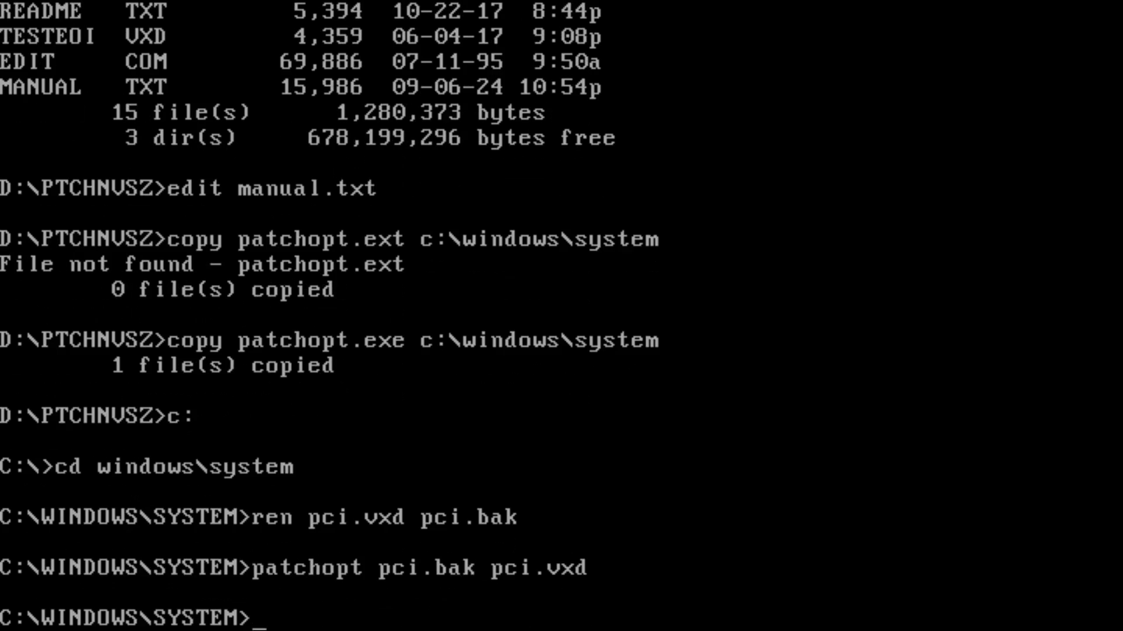
text(dir pci*.*)
key(Return)
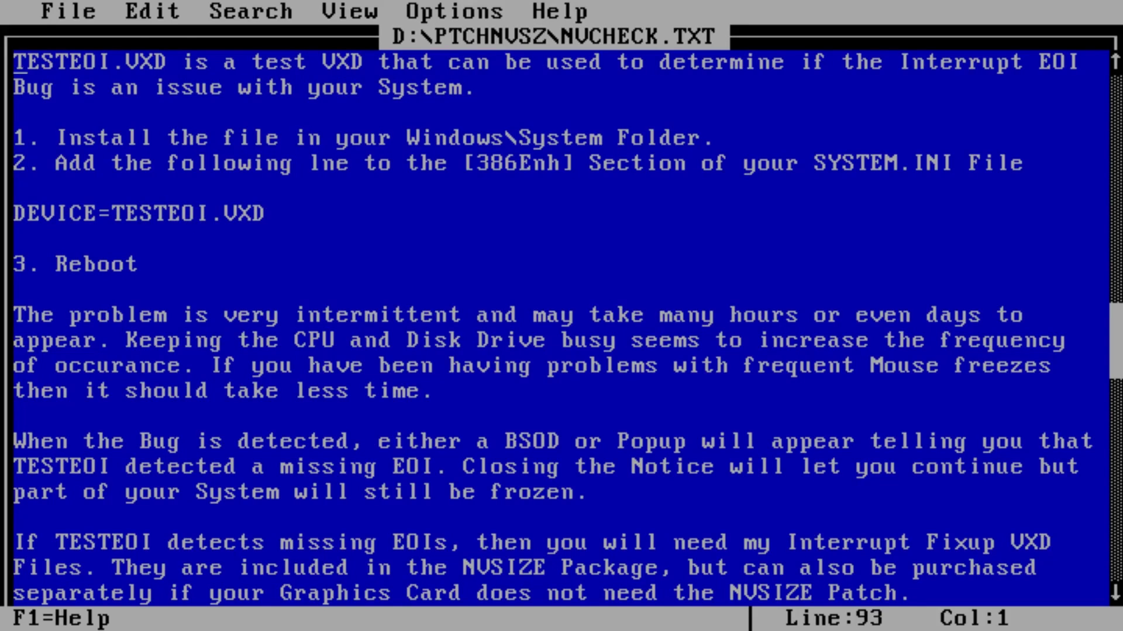
- Highlight the three TESTEOI.VXD setup steps in NVCHECK.TXT, including the DEVICE=TESTEOI.VXD line
key(Down)
key(Down)
key(shift+Down)
key(shift+Down)
key(shift+Down)
key(shift+Down)
key(shift+Down)
key(shift+Down)
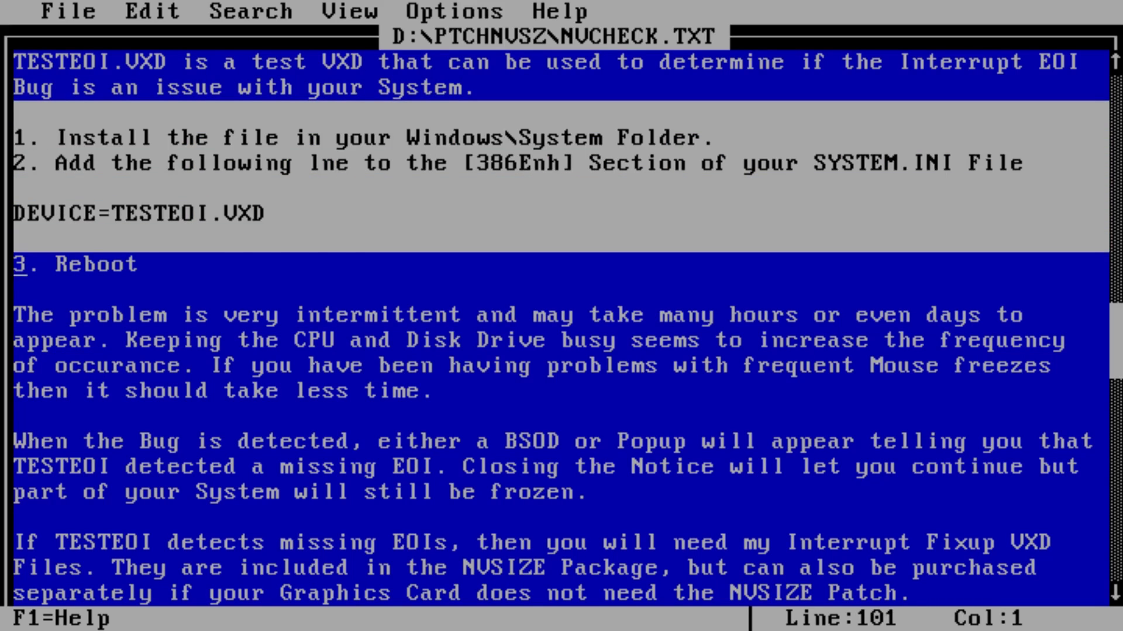
key(shift+Down)
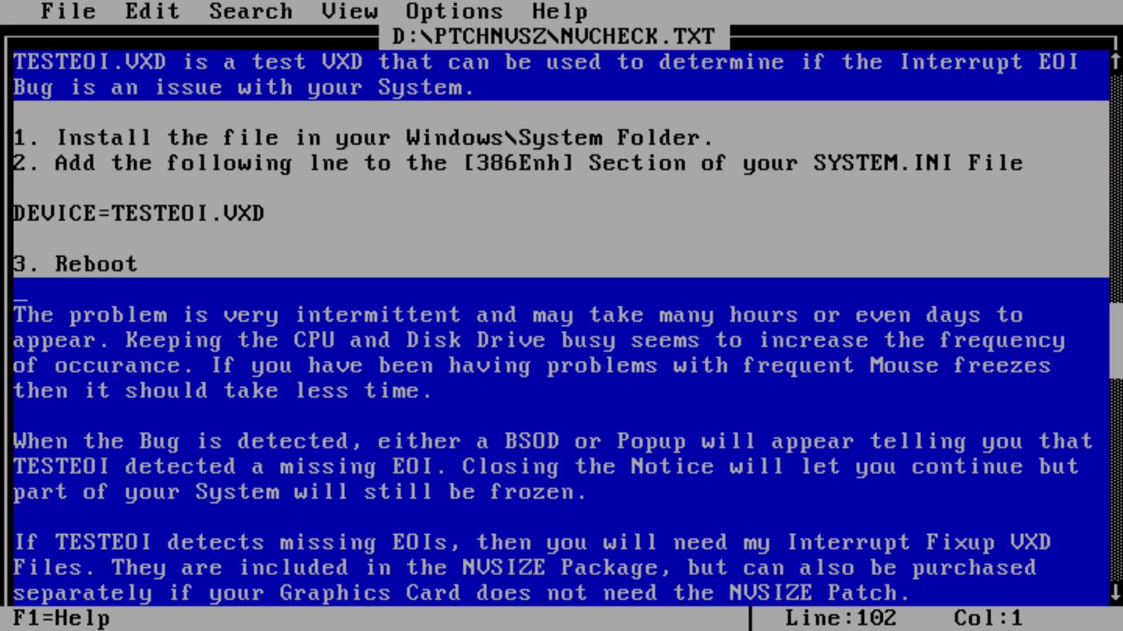
- Exit the text editor and copy testeoi.vxd to C:\windows\system
key(alt+f)
text(xcopy tes)
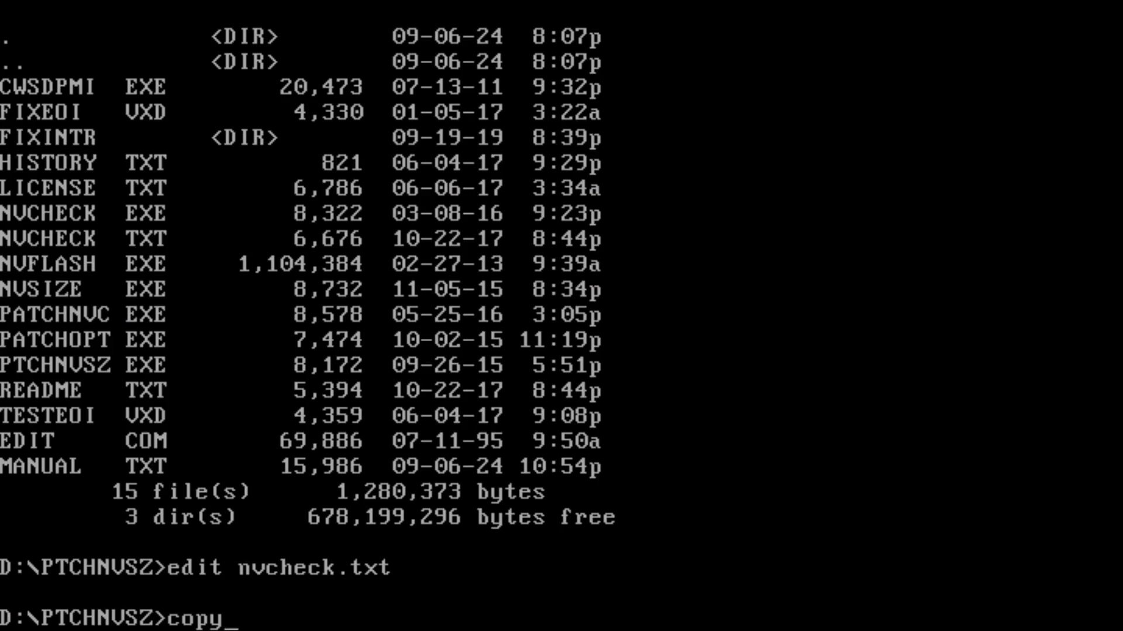
text(teoi)
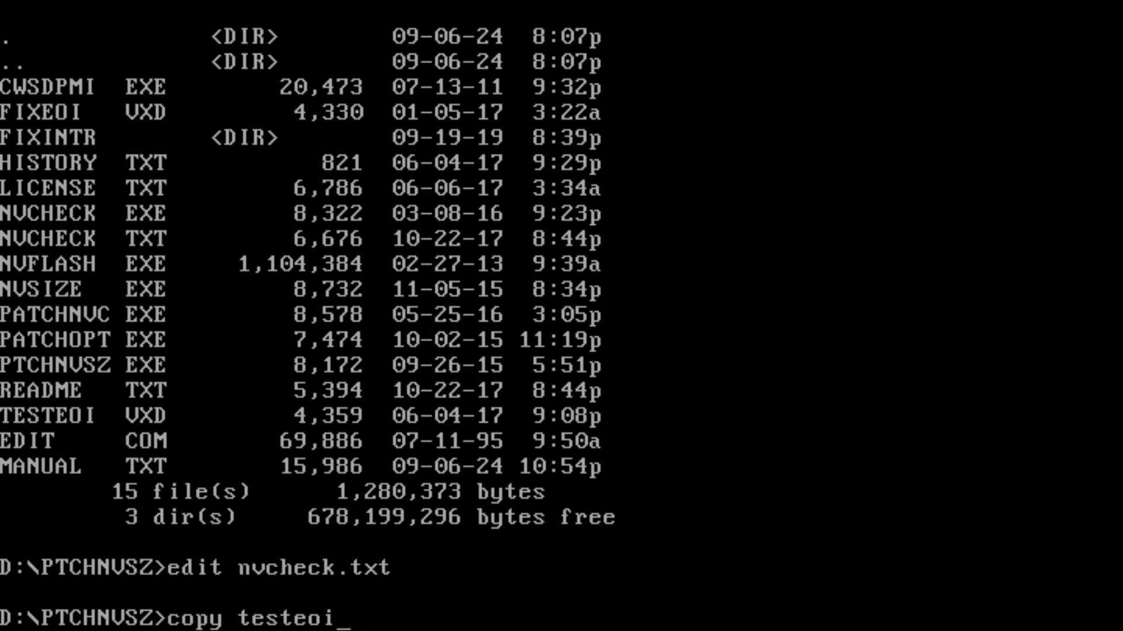
text(.vxd C:\wi)
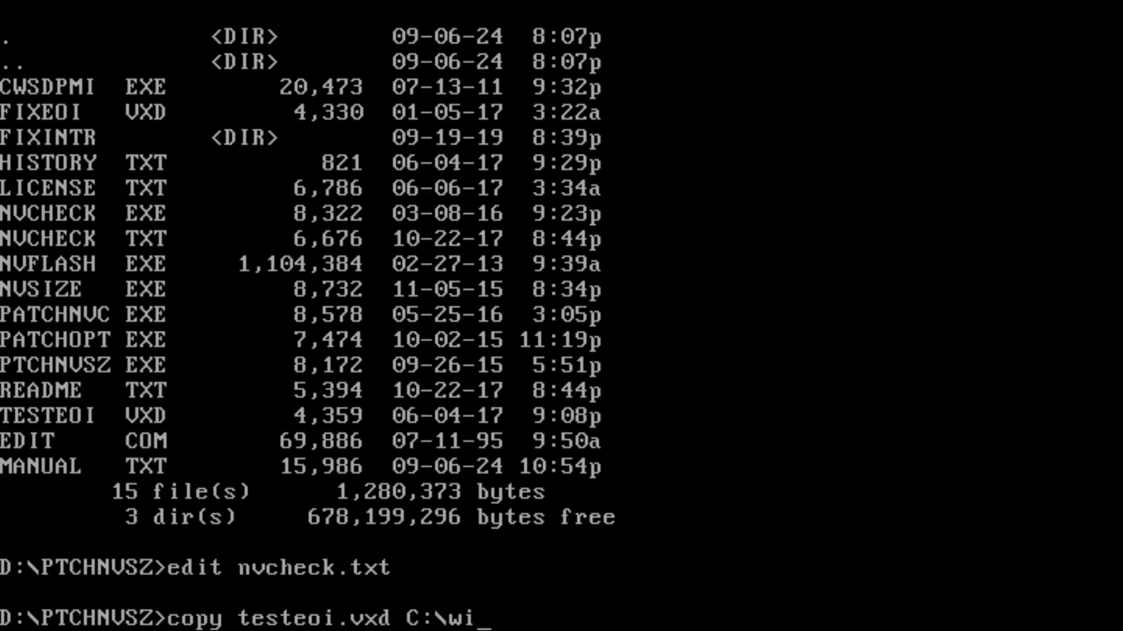
text(ndows\system)
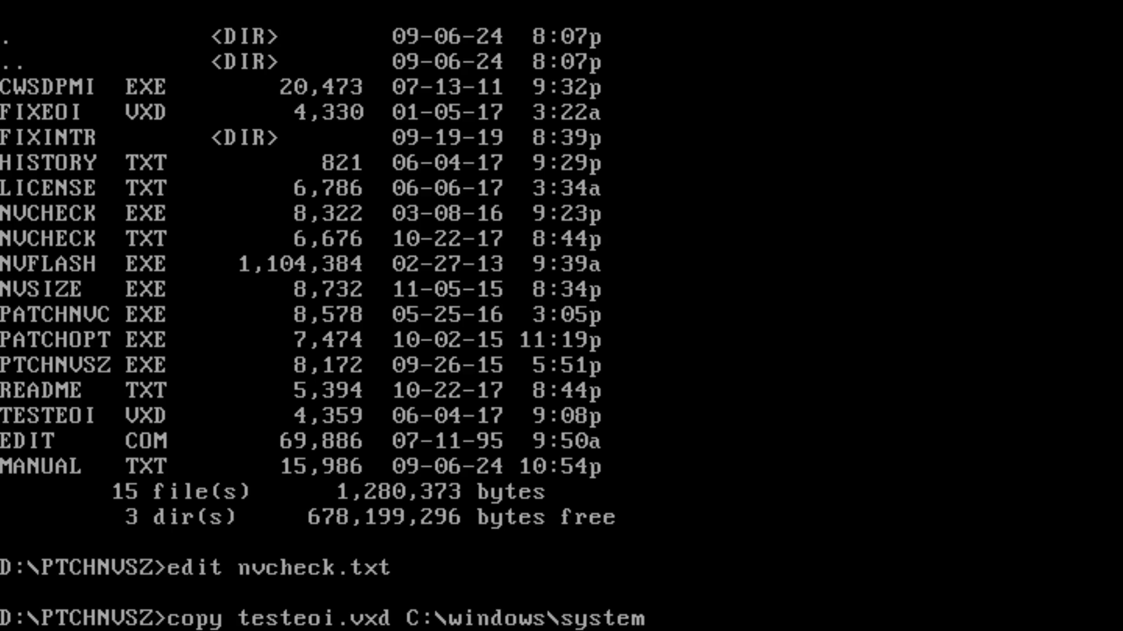
key(Return)
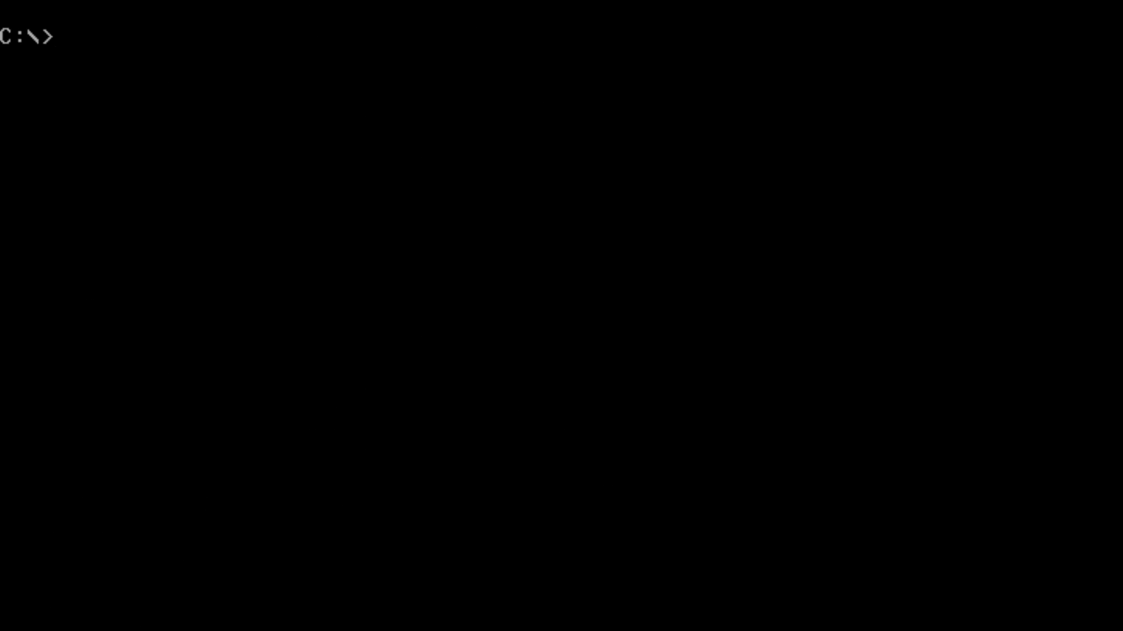
- Open c:\windows\system.ini in the DOS text editor
text(edit c:\window)
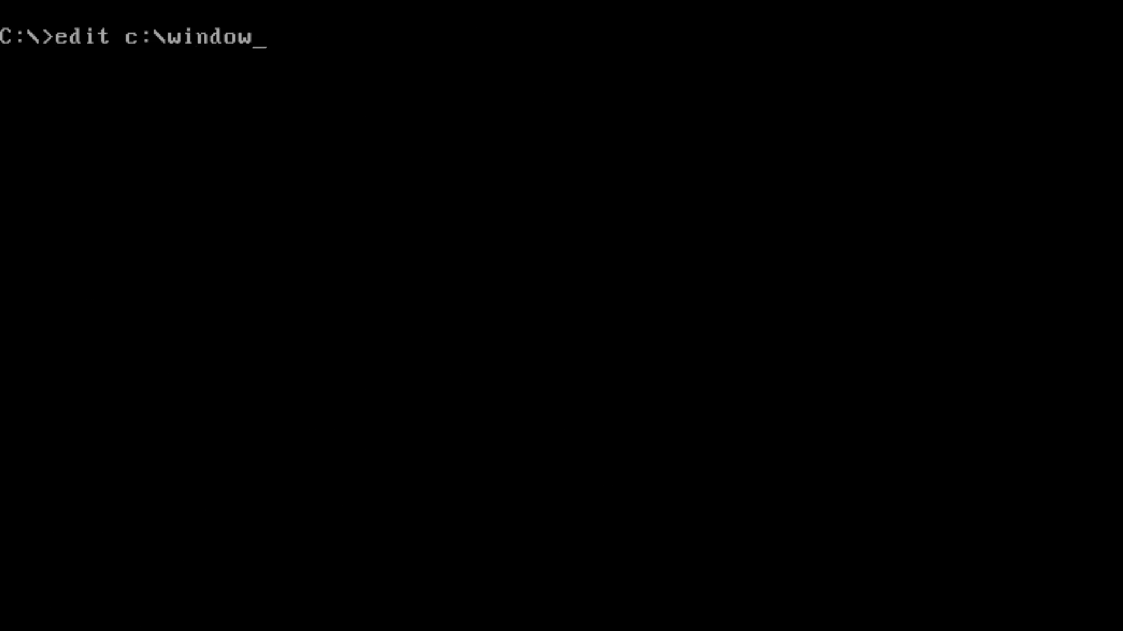
text(s\system.ini)
key(Return)
- Add the line DEVICE=TESTEOI.VXD to the [386Enh] section of SYSTEM.INI, directly below the MaxPhysPage entry
key(Down)
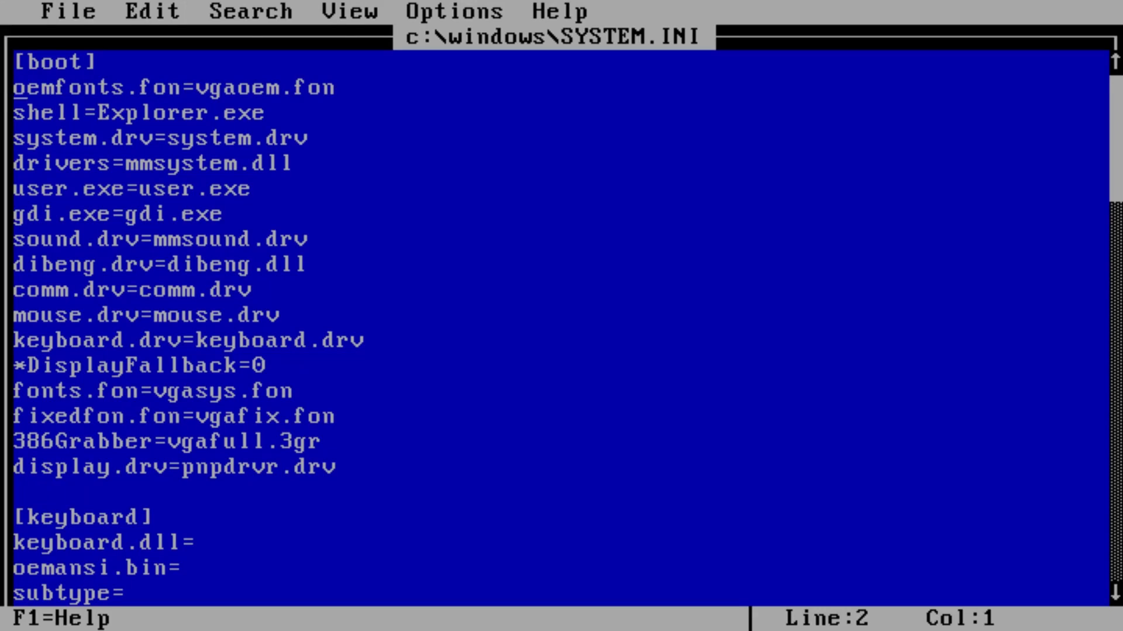
key(Down)
key(Down)
key(Down)
key(Down)
key(Down)
key(Down)
key(Down)
key(Down)
key(Down)
key(Down)
key(Down)
key(Down)
key(Down)
key(Down)
key(Down)
key(Down)
key(Down)
key(Down)
key(Down)
key(Down)
key(Down)
key(Down)
key(Down)
key(Down)
key(Down)
key(Down)
key(Down)
key(Down)
key(Down)
key(Down)
key(Down)
key(Down)
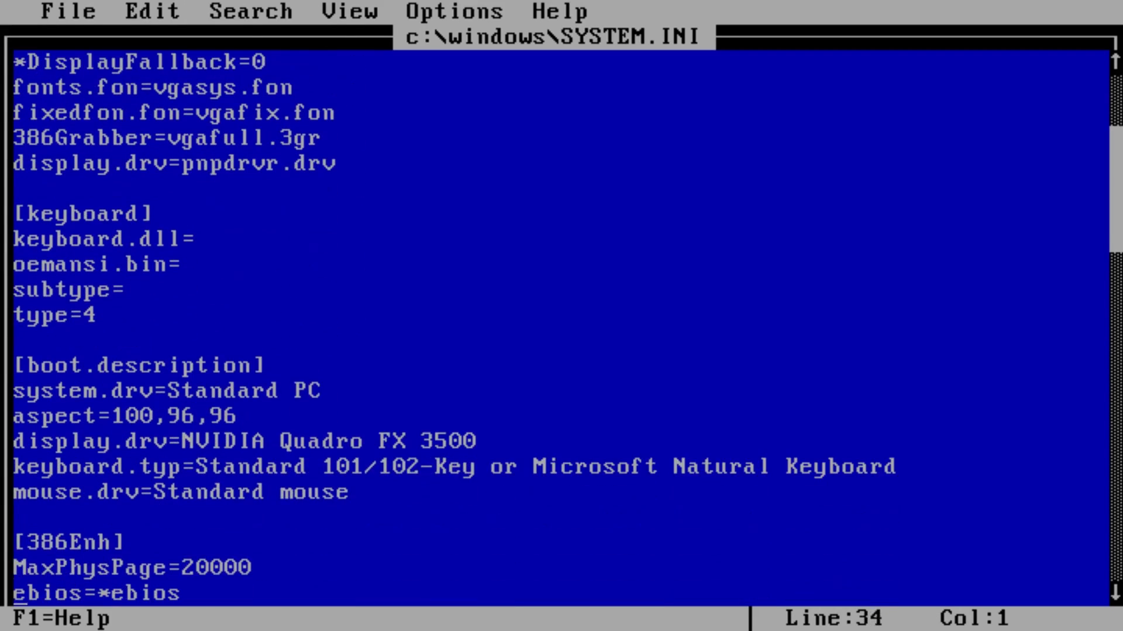
key(Return)
key(Up)
text(DEVICE=)
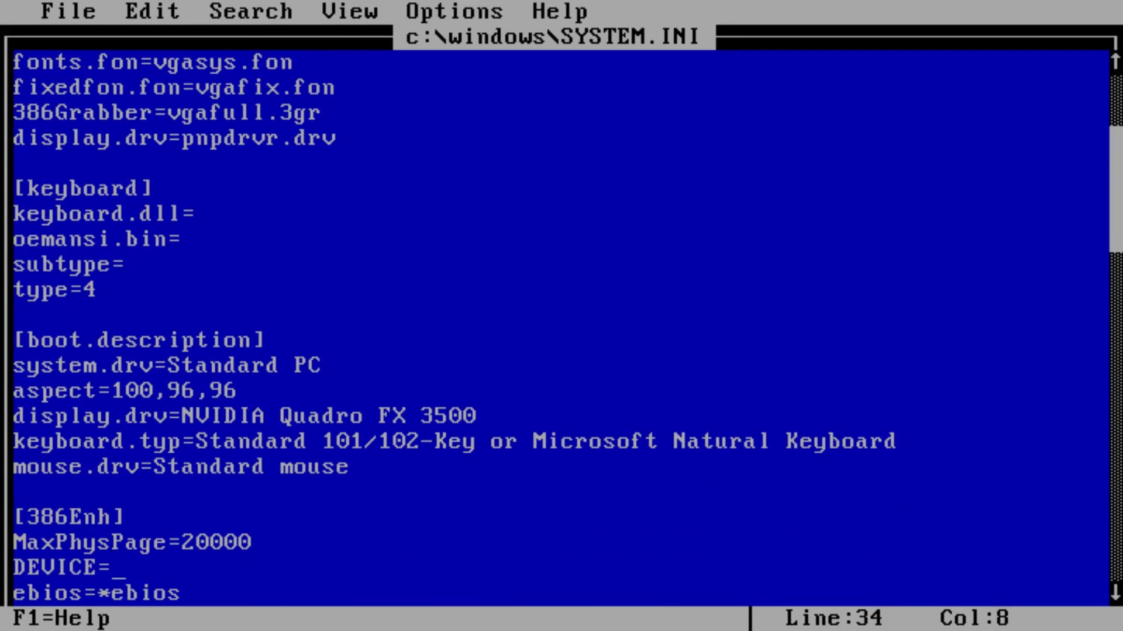
text(TEST)
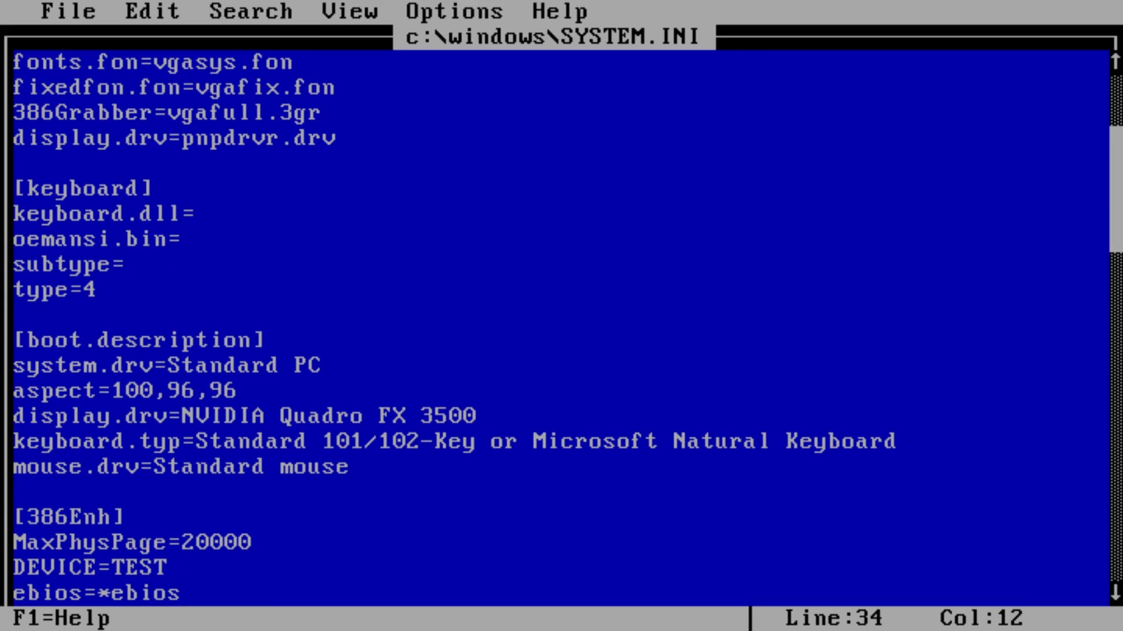
text(EOI.VXD)
- Exit the text editor and save the changes to SYSTEM.INI
key(alt)
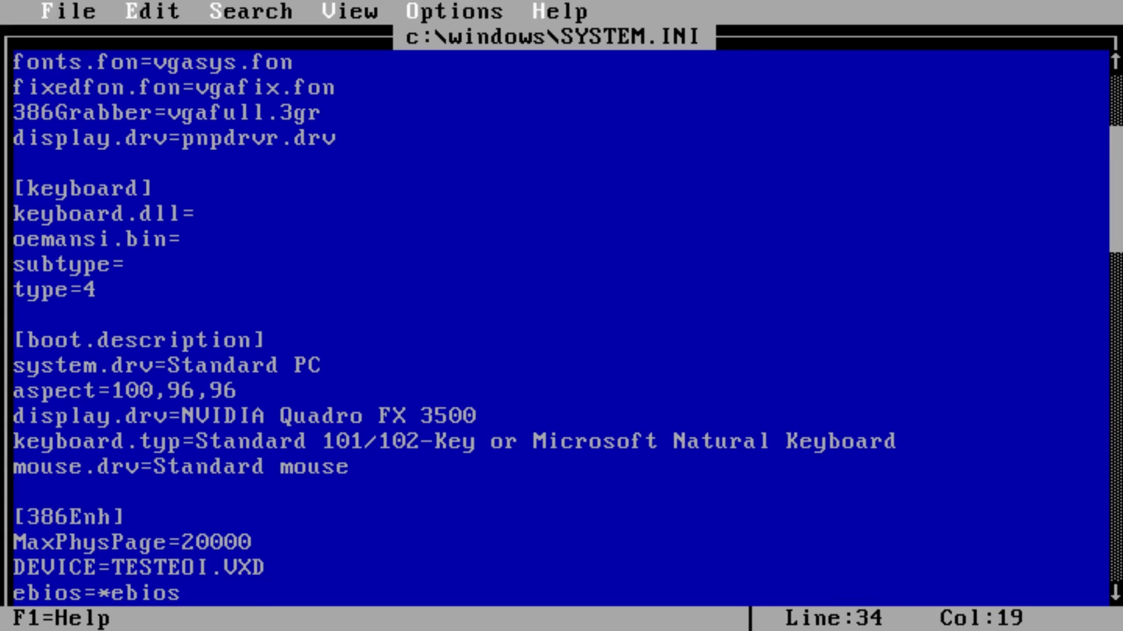
key(f)
key(x)
key(Return)
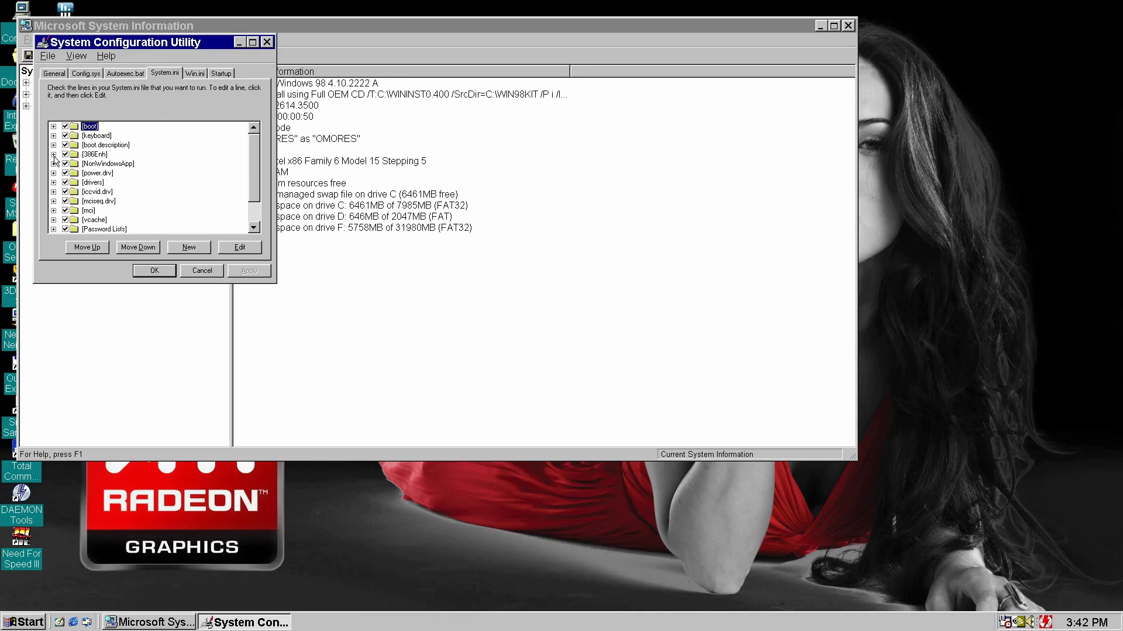
- Check the DEVICE=TESTEOI.VXD entry under [386Enh] in the System Configuration Utility, and close the utility
click(54, 154)
click(141, 147)
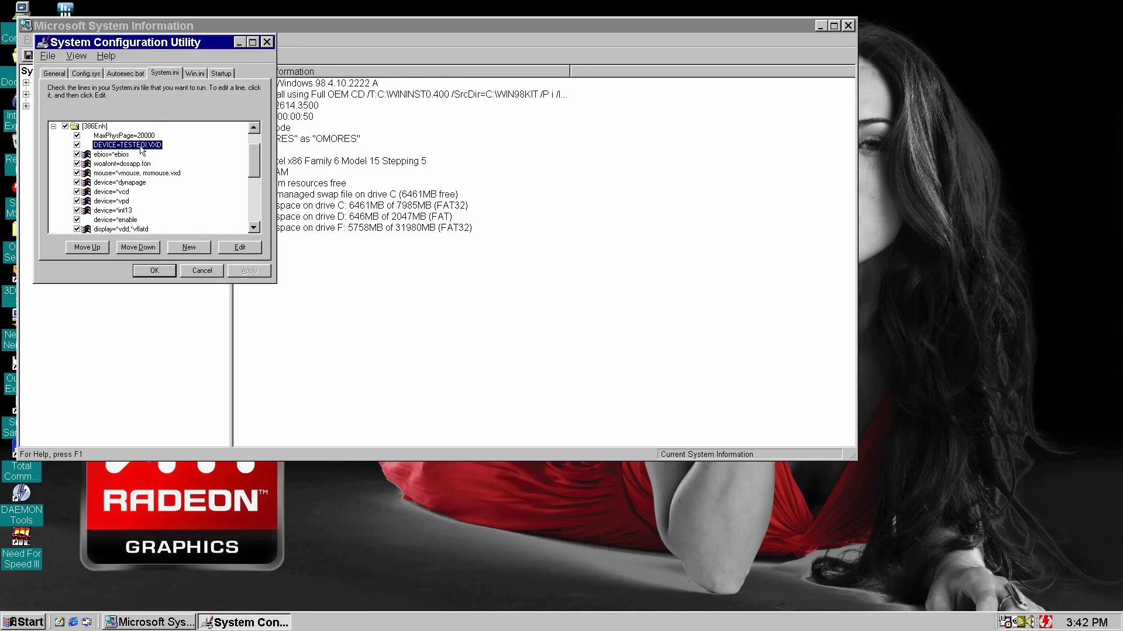
click(267, 42)
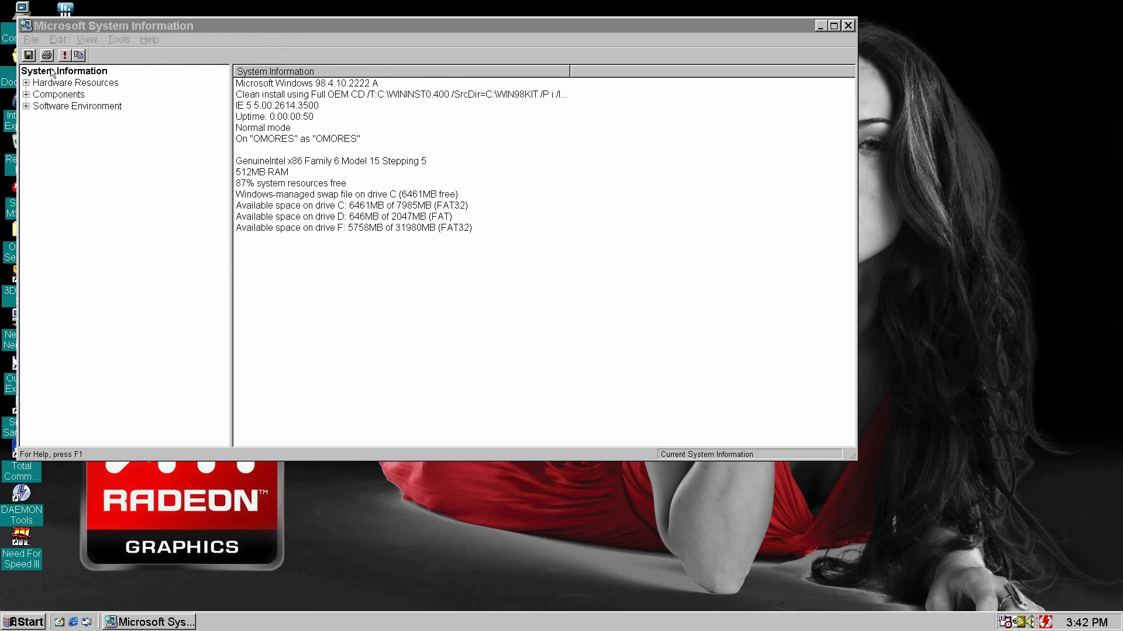
- Examine the hardware IRQ assignments in System Information to find the IRQ used by the NVIDIA GeForce 7900 GS, and close the window
click(25, 83)
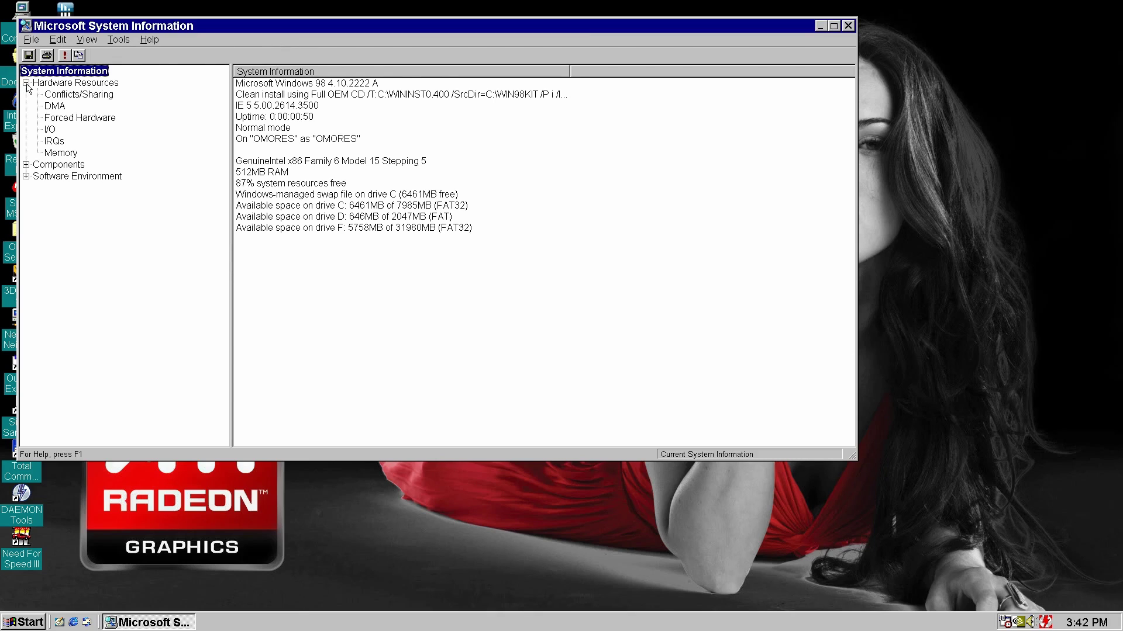
click(51, 142)
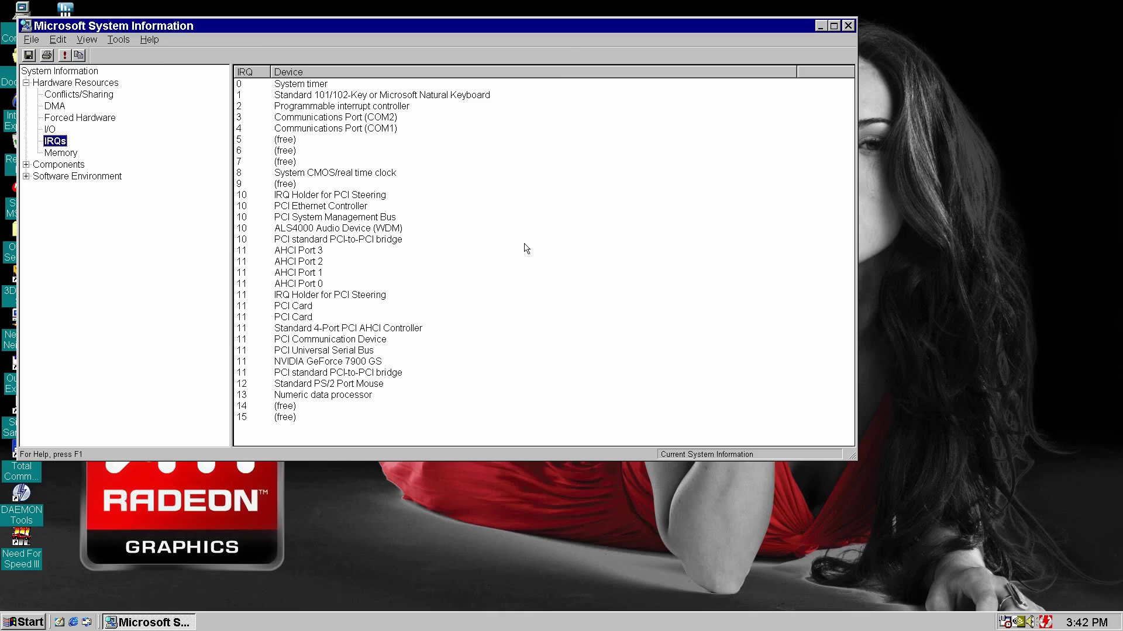
key(Tab)
click(270, 313)
click(848, 25)
- Launch 3DMark2001 SE to exercise the graphics card with TESTEOI loaded, and continue past the TESTEOI screen
click(26, 279)
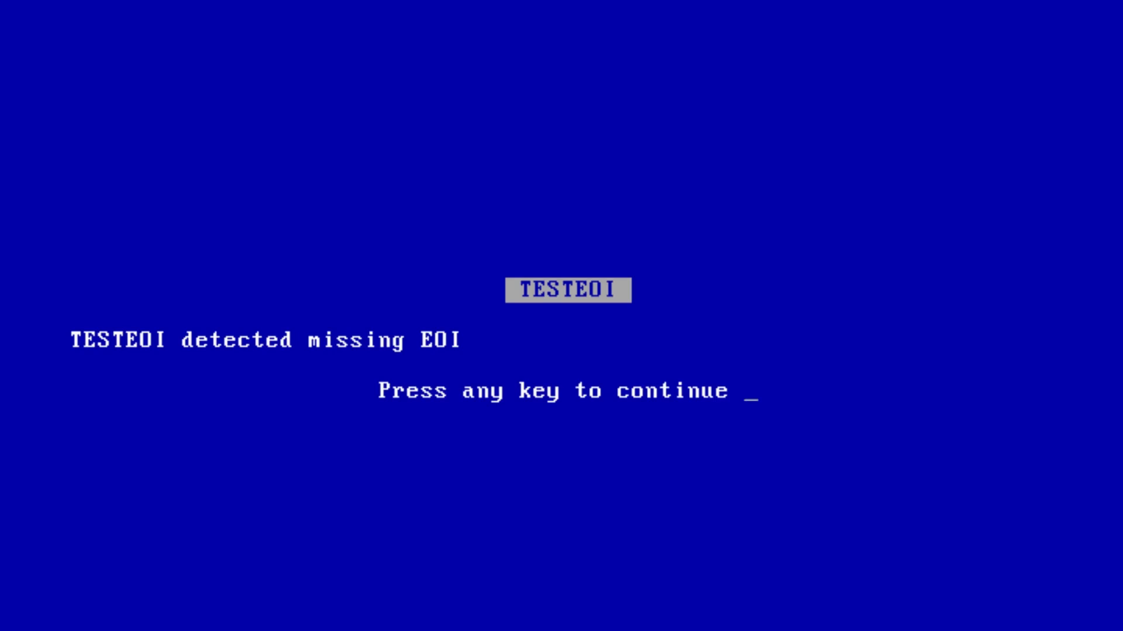
key(Return)
- Highlight the FIXINTR VXD heading in D:\PTCHNVSZ\MANUAL.TXT
key(Up)
key(Home)
key(shift+Right)
key(shift+Right)
key(shift+Right)
key(shift+Right)
key(shift+Right)
key(shift+Right)
key(shift+Right)
key(shift+Right)
key(shift+Right)
key(shift+Right)
key(shift+Right)
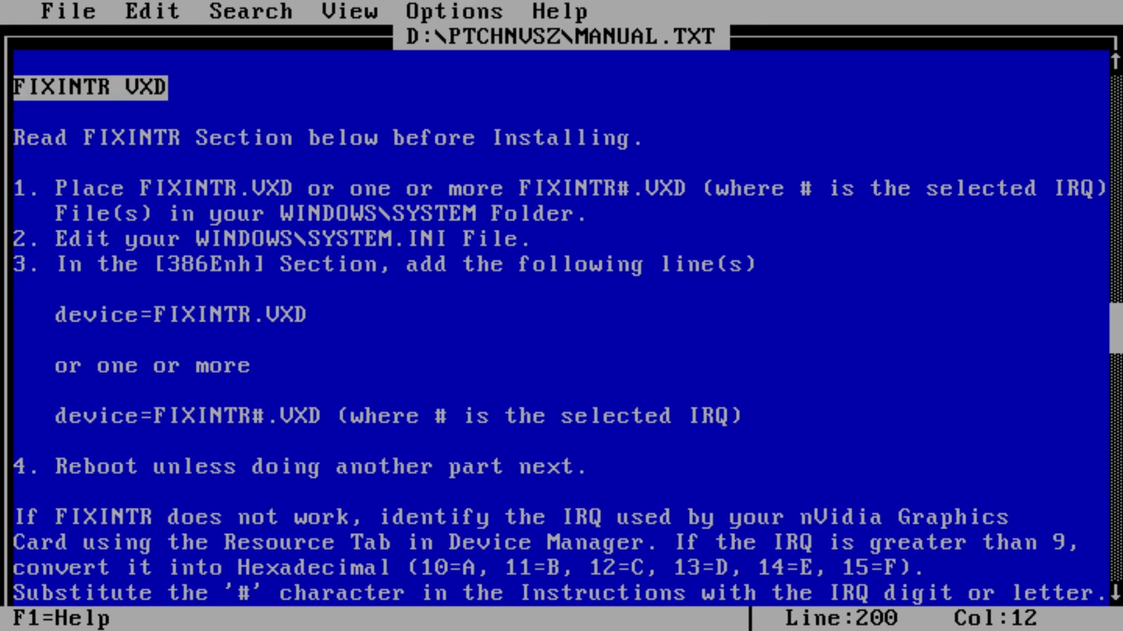
- Read the FIXINTR installation instructions, highlighting step 3 about the device lines for the [386Enh] section
key(Down)
key(Down)
key(Down)
key(Down)
key(Down)
key(Down)
key(Left)
key(Left)
key(Left)
key(Left)
key(Left)
key(Left)
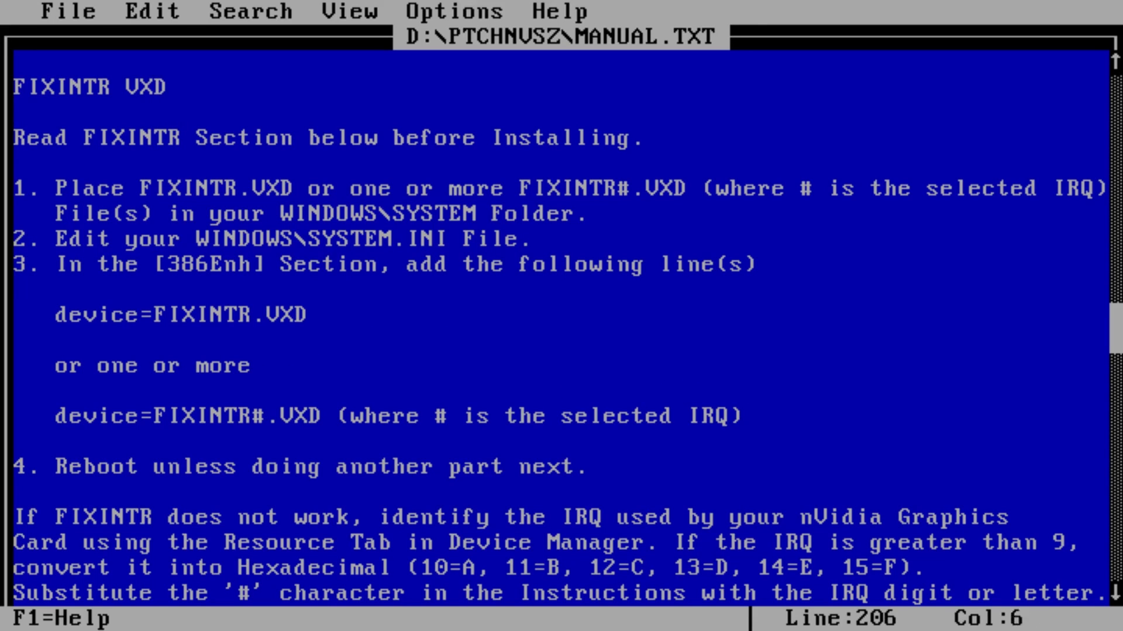
key(Home)
key(Down)
key(shift+Down)
key(shift+Down)
key(shift+Down)
key(shift+Down)
key(shift+Down)
key(shift+Down)
key(shift+Down)
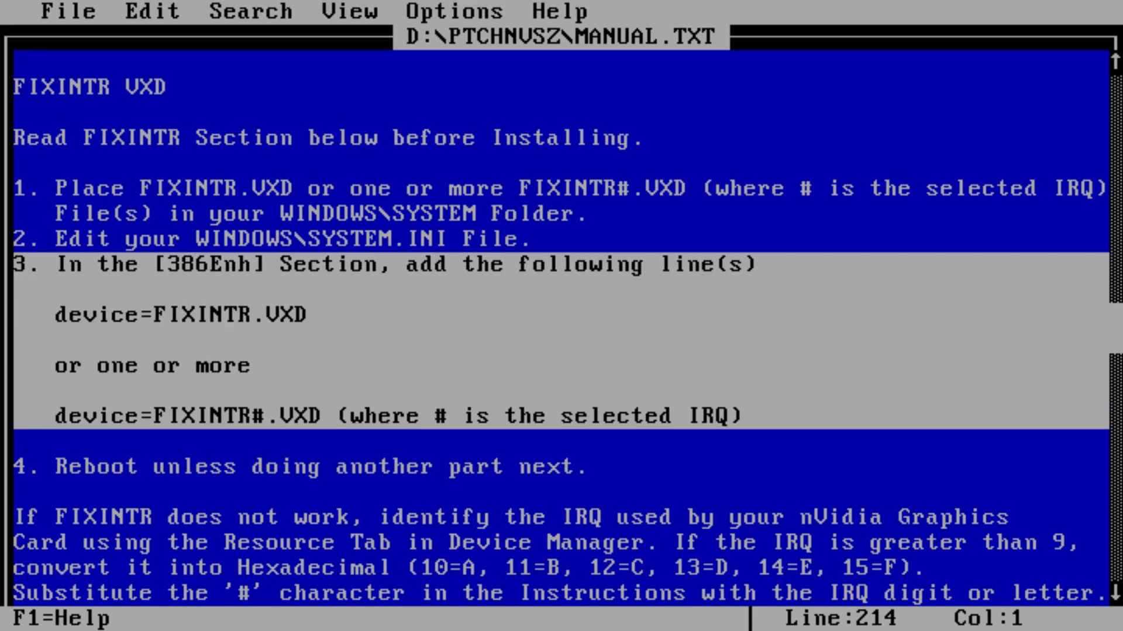
key(shift+Down)
key(shift+Down)
- Go to the FIXINTR subfolder of D:\PTCHNVSZ and list its files
text(cd fixintr)
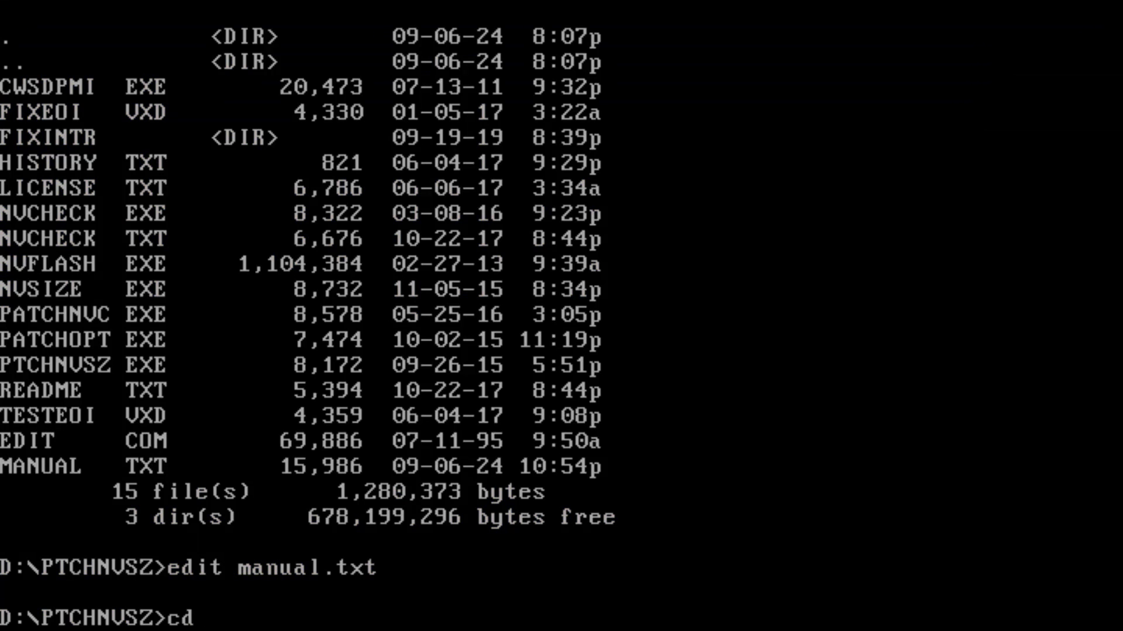
key(Return)
text(dir)
key(Return)
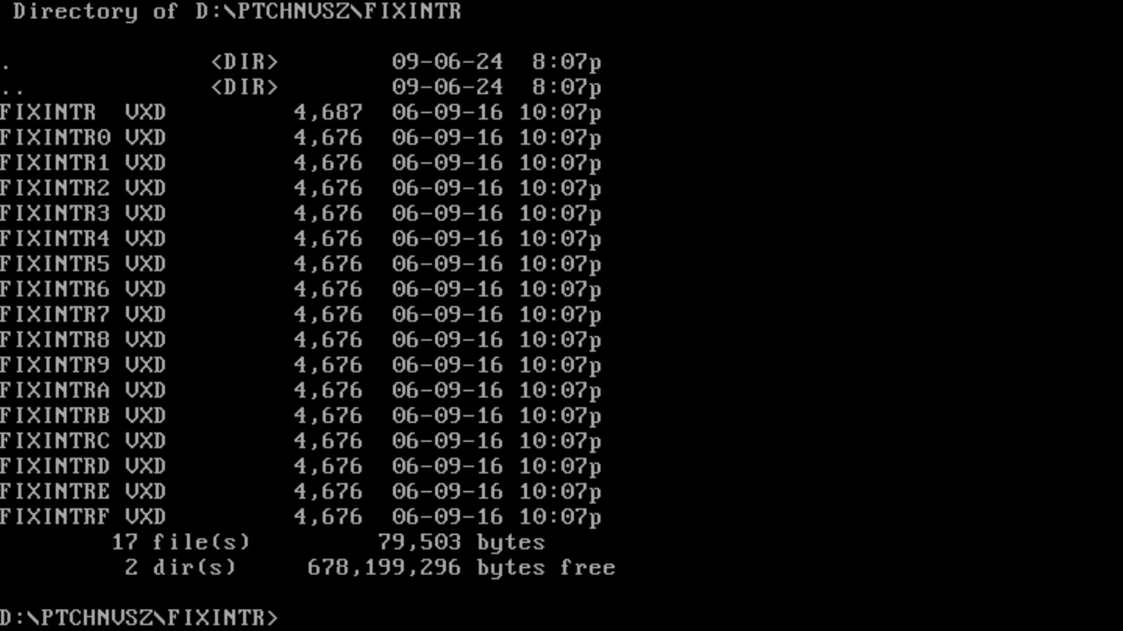
- Copy fixintr.vxd from D:\PTCHNVSZ\FIXINTR to c:\windows\system
text(copy fix)
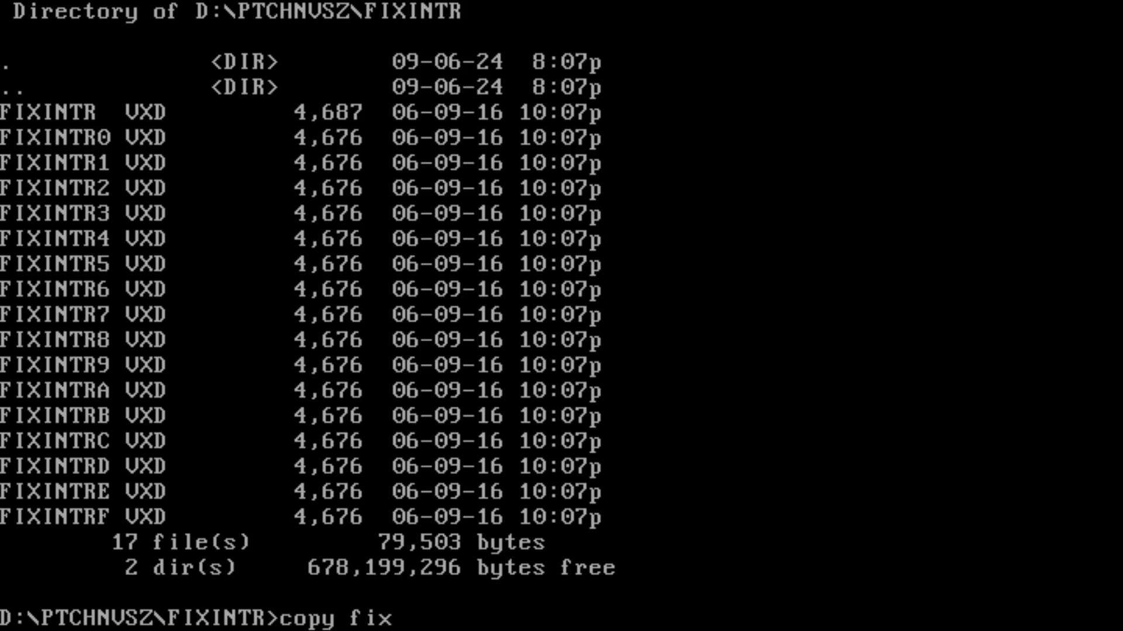
text(intr.vxd c:\wi)
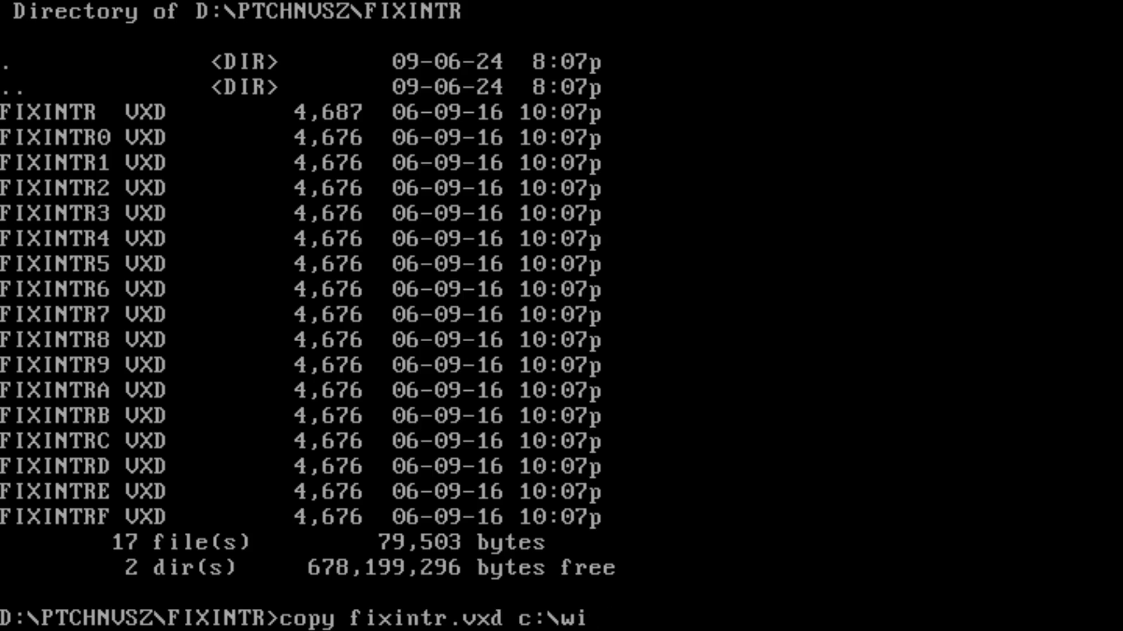
text(ndows\system)
key(Return)
- Change to the root of drive C: and open C:\windows\system.ini in the DOS text editor
text(c:)
key(Return)
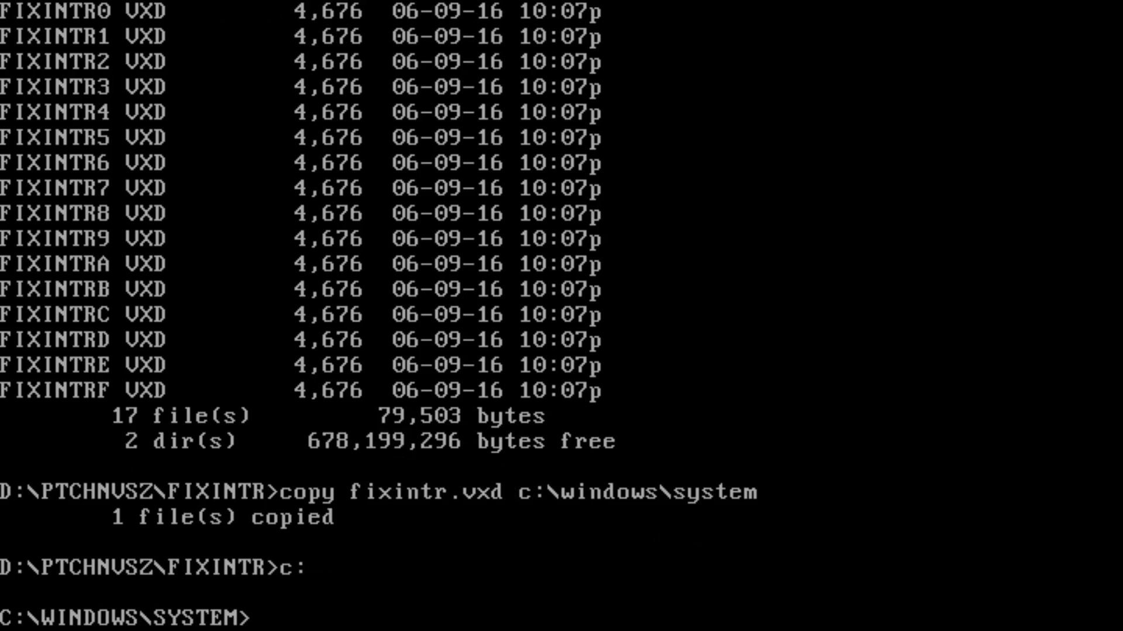
text(cd\)
key(Return)
text(edit)
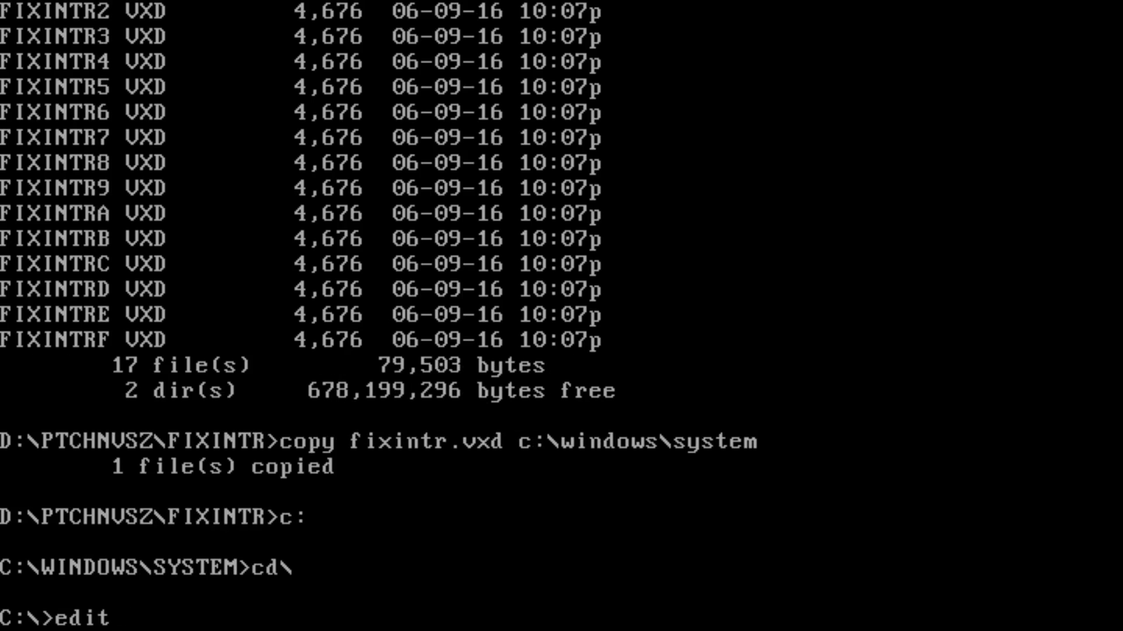
text( C:\windows\)
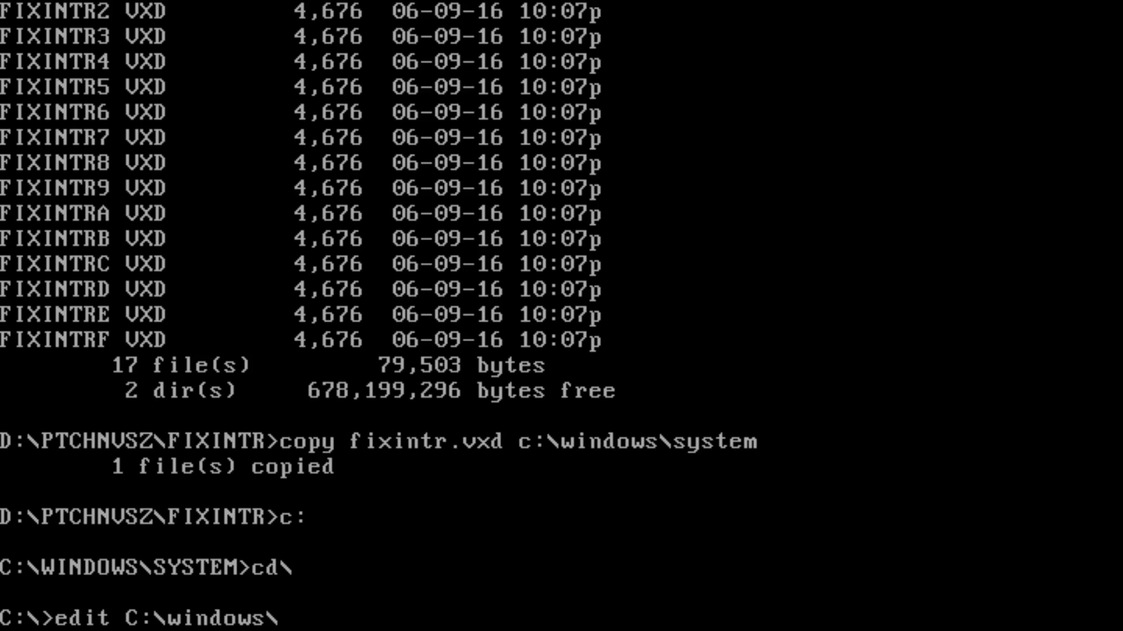
text(system.ini)
key(Return)
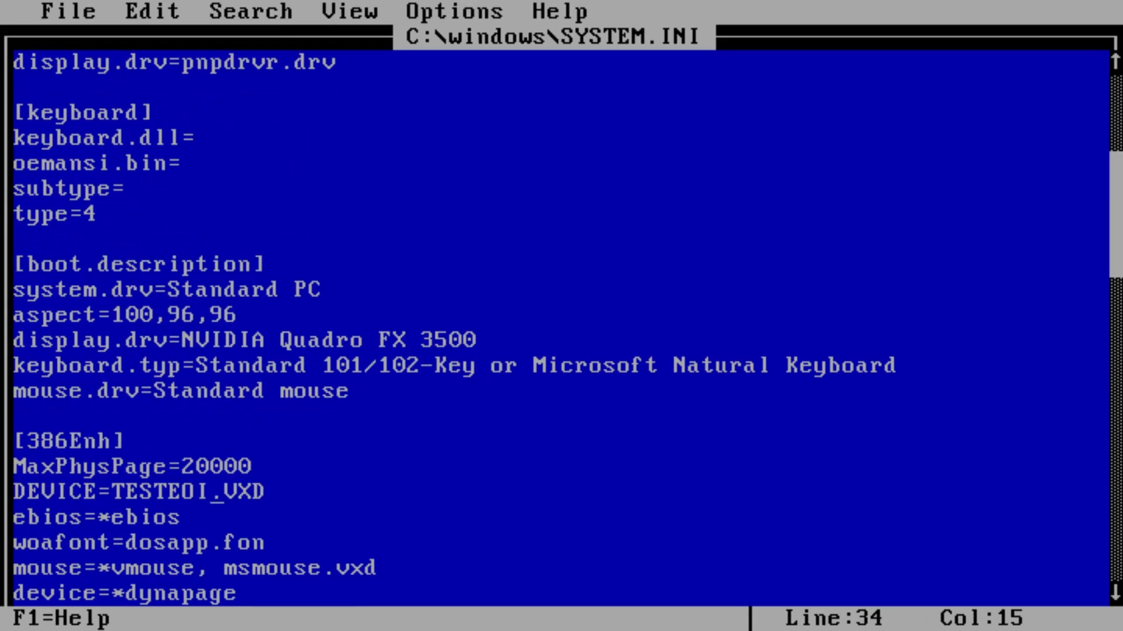
- Replace TESTEOI with FIXINTR in the [386Enh] device line so that it reads DEVICE=FIXINTR.VXD
key(BackSpace)
key(BackSpace)
key(BackSpace)
key(BackSpace)
key(BackSpace)
key(BackSpace)
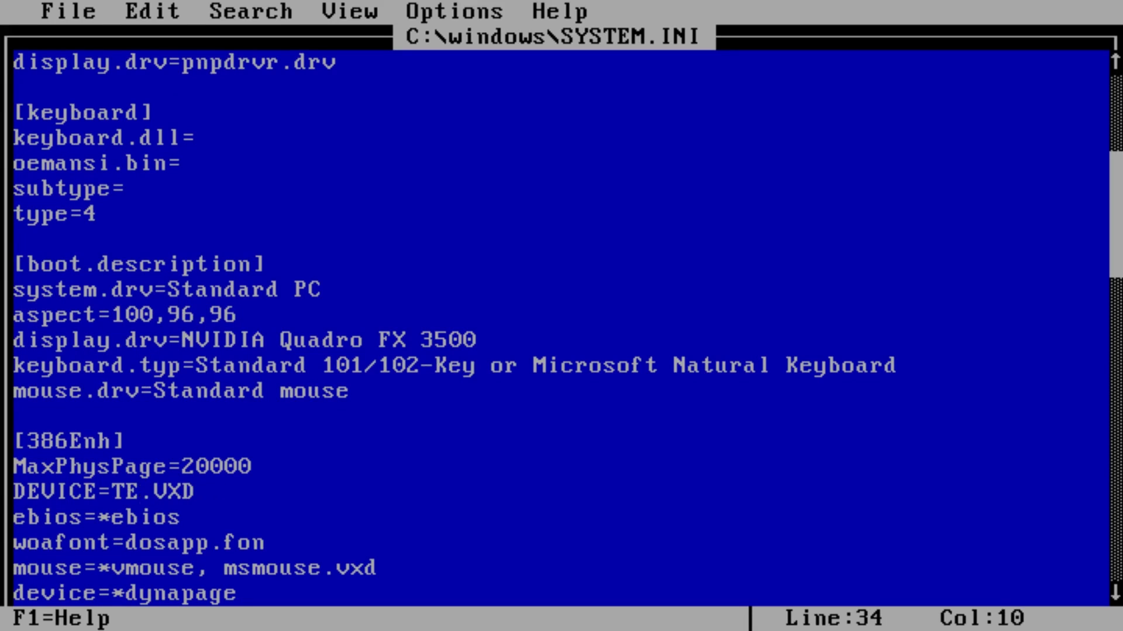
key(BackSpace)
text(FIXINT)
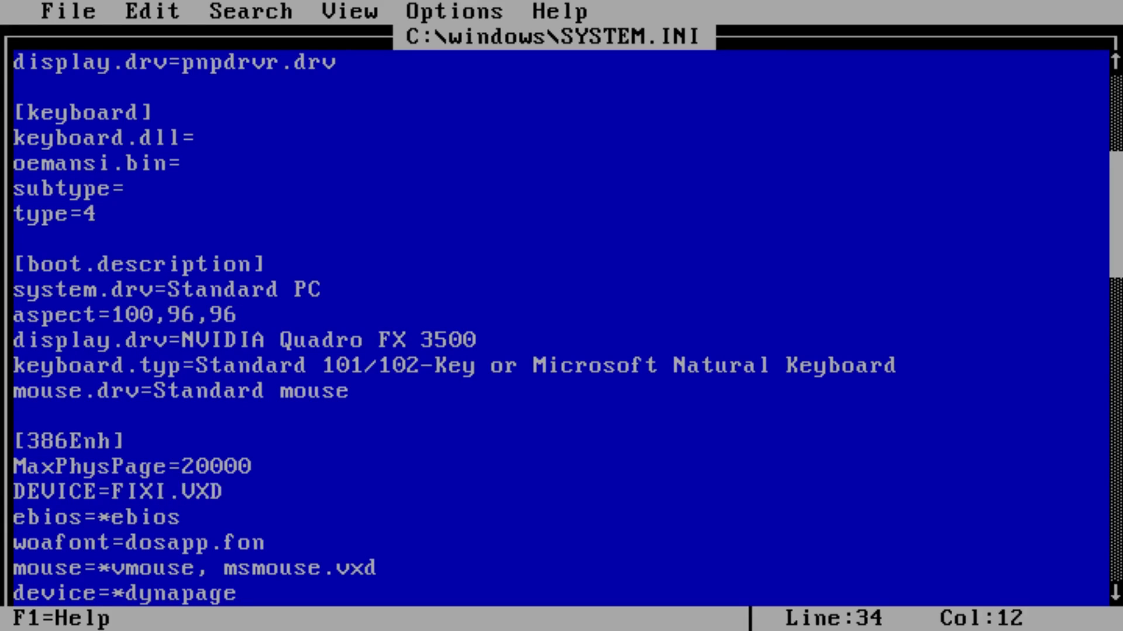
text(R)
key(Right)
key(Right)
key(Right)
key(Right)
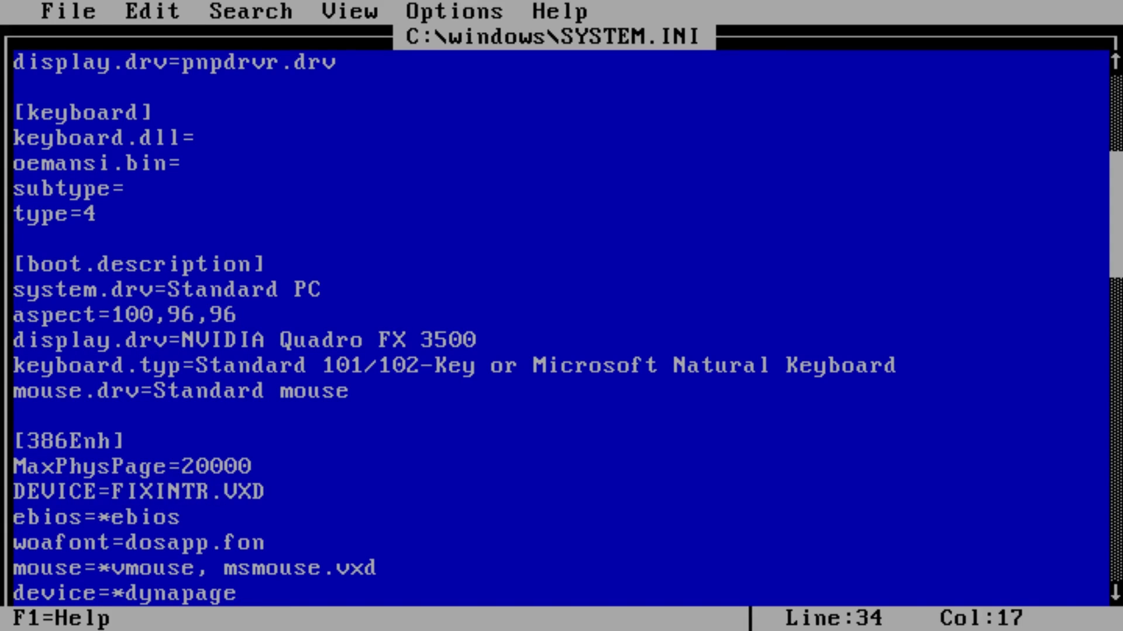
- Highlight the DEVICE=FIXINTR.VXD line under MaxPhysPage to check it, and clear the selection
key(shift+Left)
key(shift+Left)
key(shift+Left)
key(shift+Left)
key(shift+Left)
key(shift+Left)
key(shift+Left)
key(shift+Left)
key(shift+Left)
key(shift+Left)
key(shift+Left)
key(shift+Left)
key(shift+Left)
key(shift+Left)
key(shift+Left)
key(shift+Left)
key(shift+Left)
key(shift+Left)
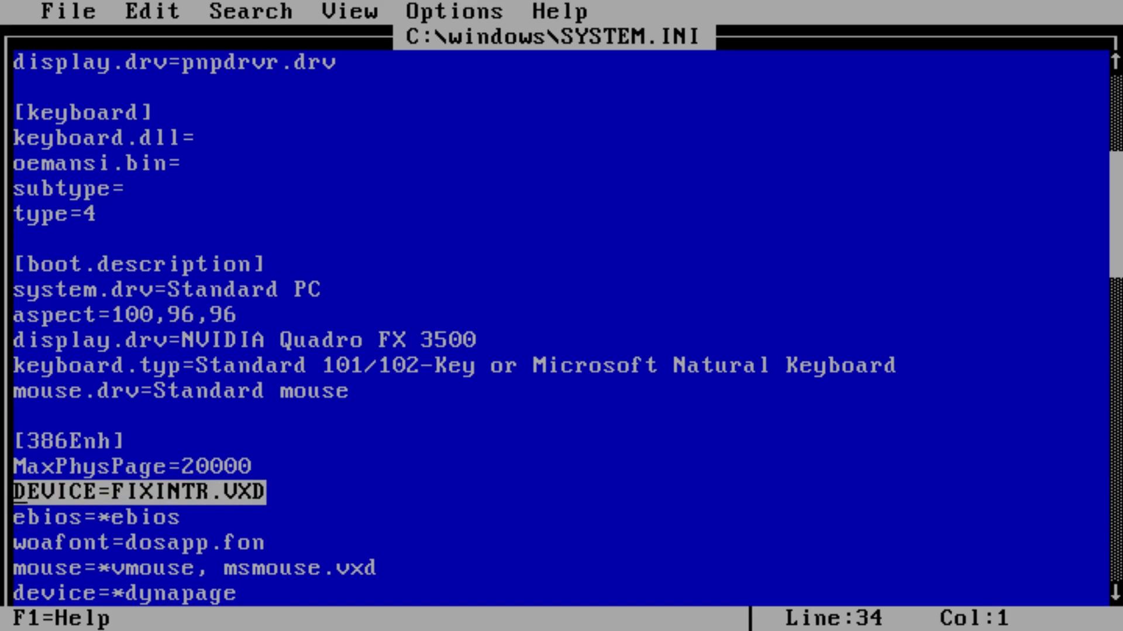
key(Right)
- Exit the text editor and save the FIXINTR change to SYSTEM.INI
key(alt+f)
key(x)
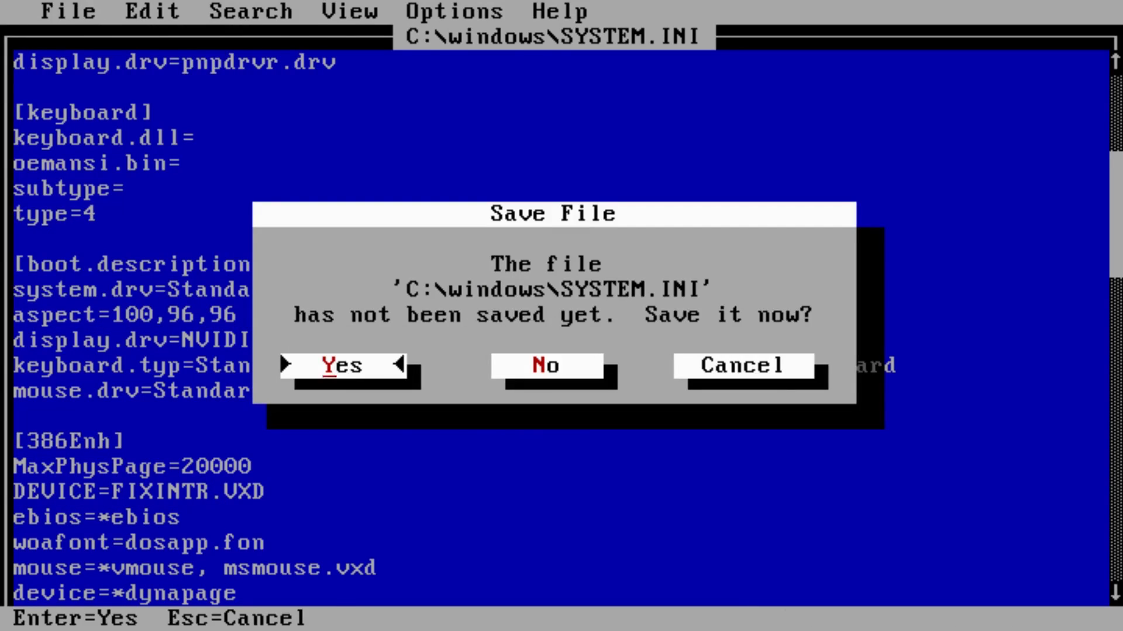
key(Return)
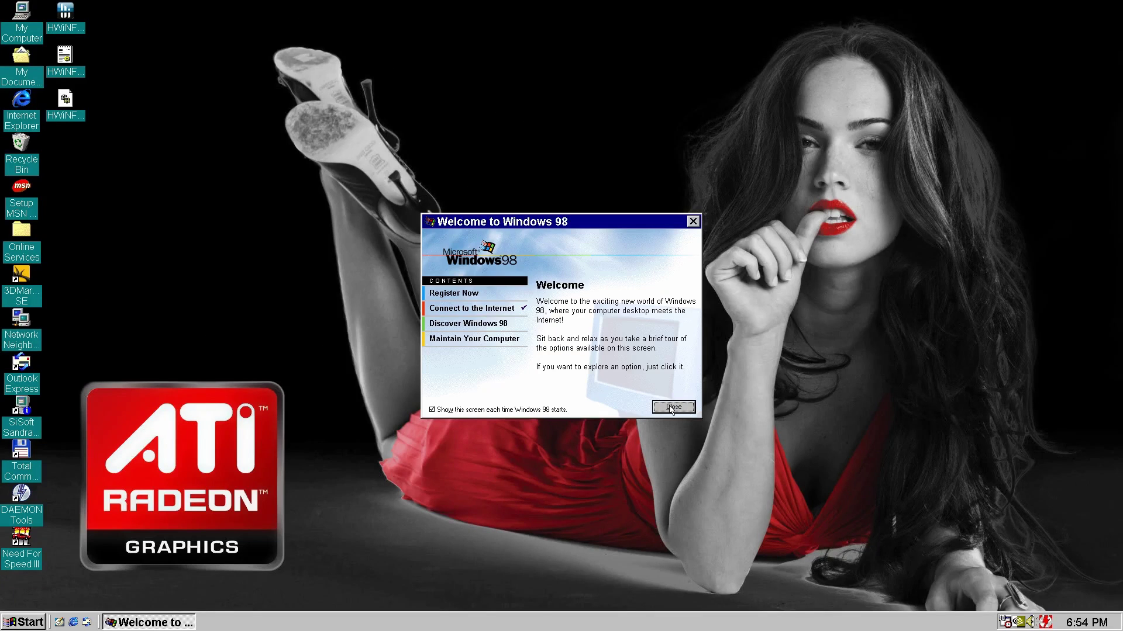
- Close the Welcome to Windows 98 screen and open System Information
click(672, 410)
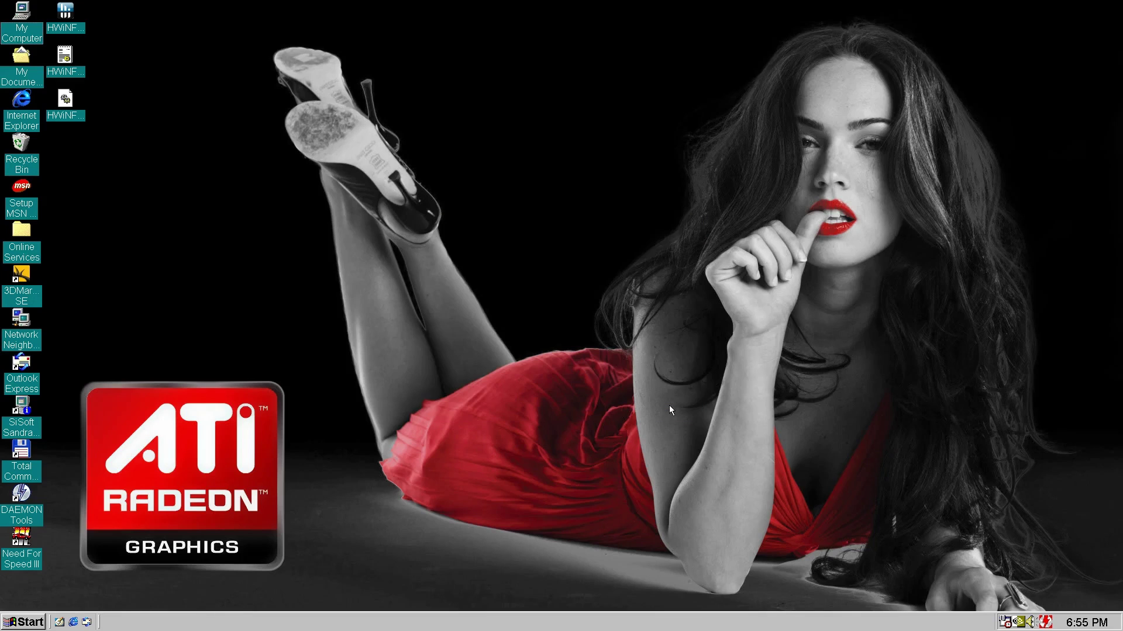
key(super)
mouse_move(133, 446)
mouse_move(258, 446)
mouse_move(432, 484)
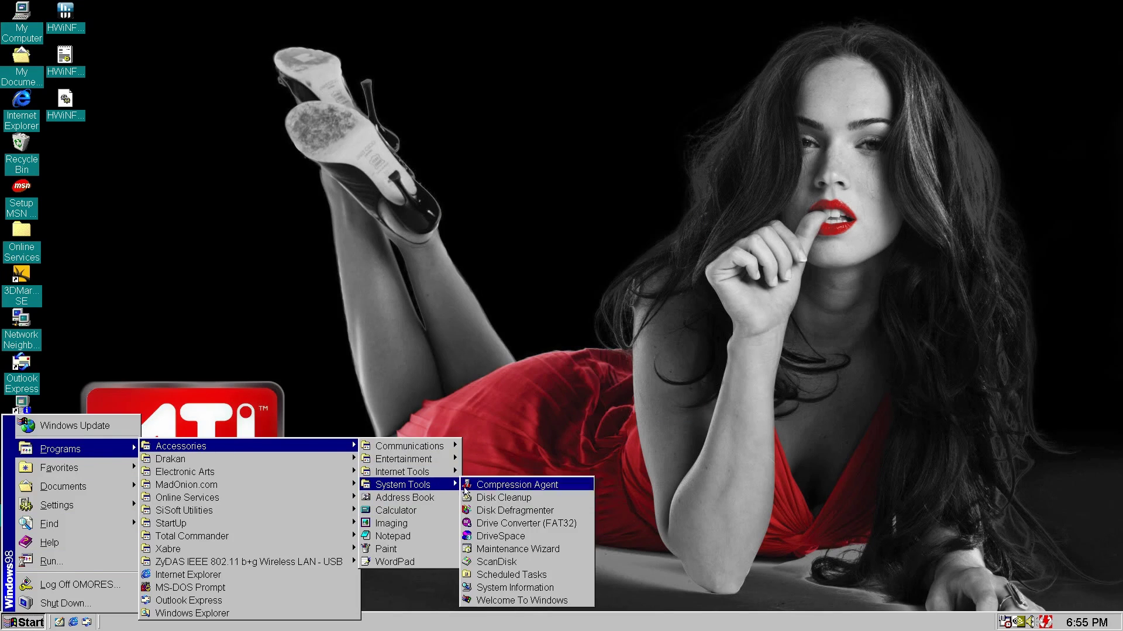
click(514, 587)
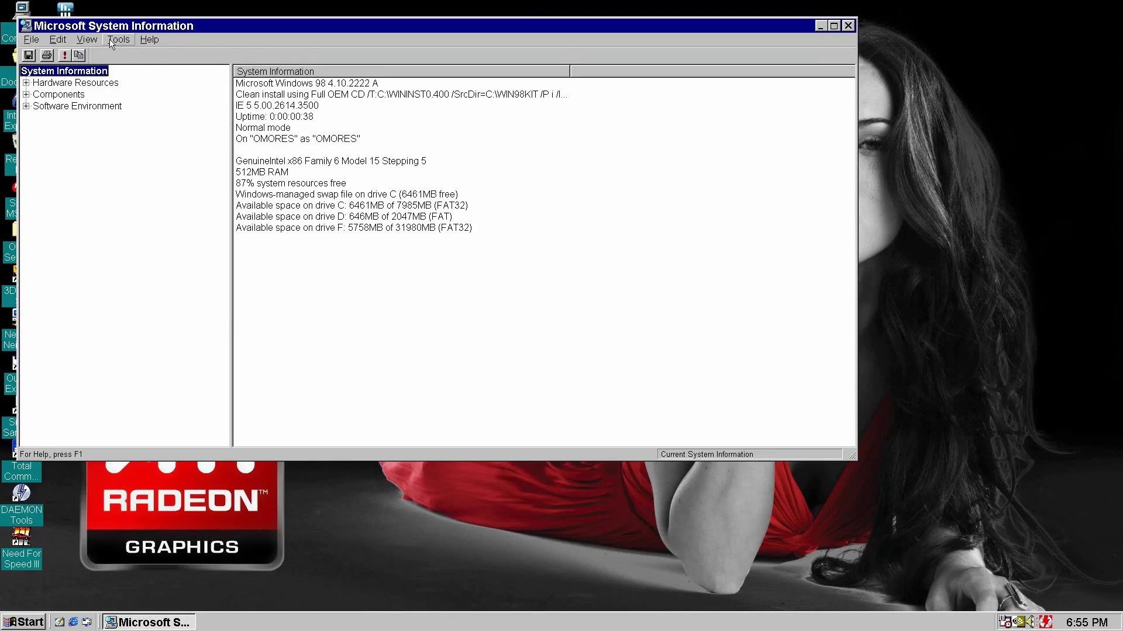
- Check the DEVICE=FIXINTR.VXD entry under [386Enh] in the System Configuration Utility, and close it together with System Information
click(111, 42)
click(158, 161)
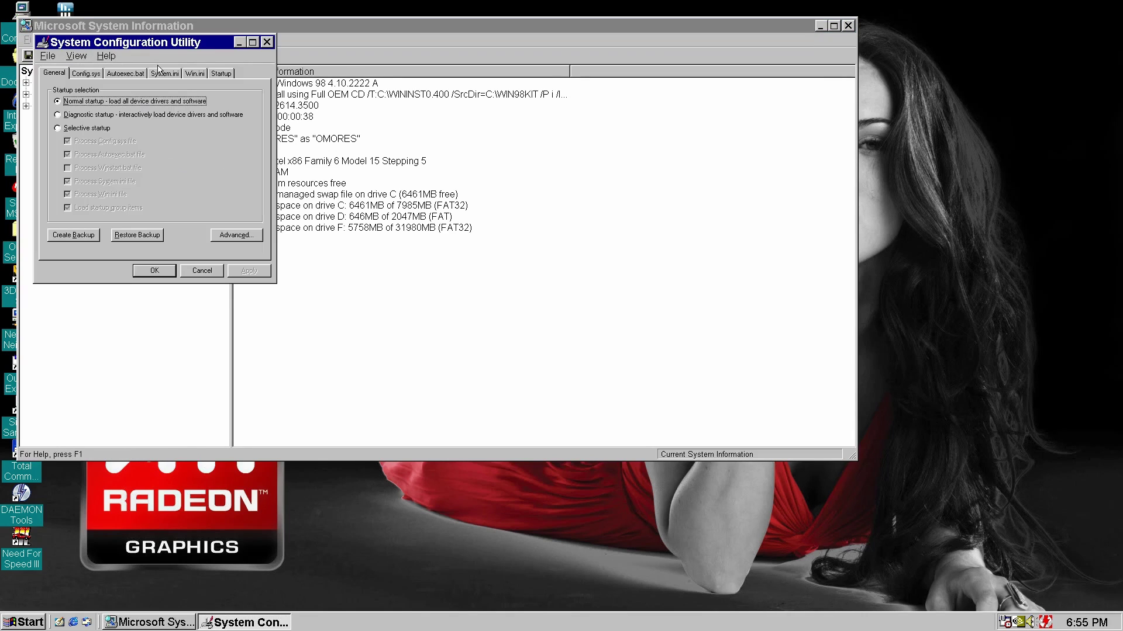
click(174, 76)
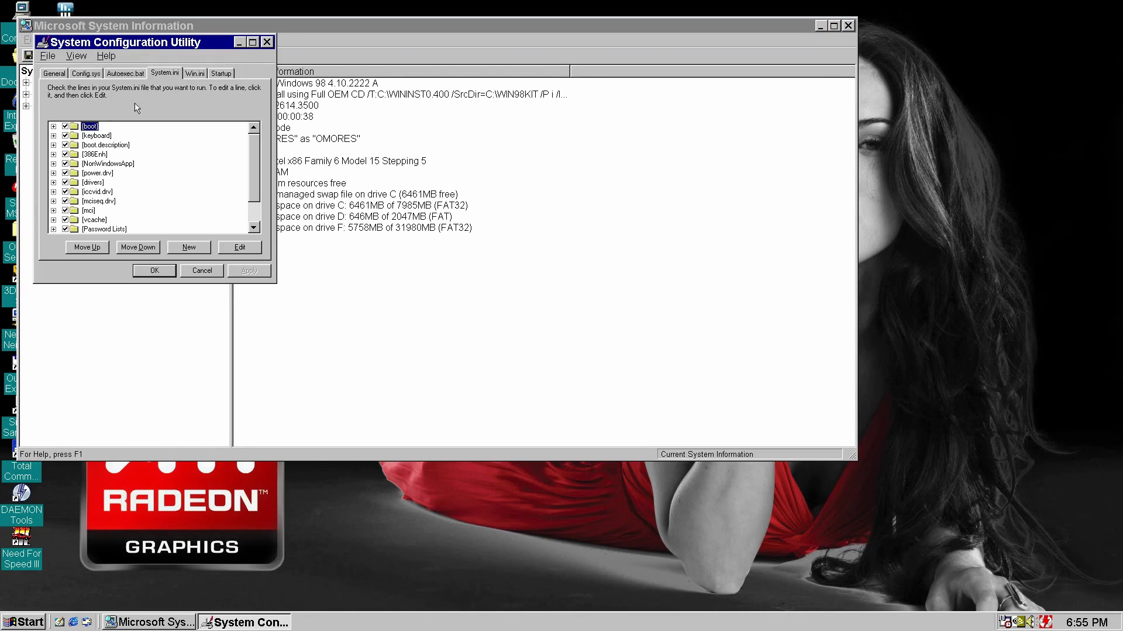
click(53, 155)
click(125, 145)
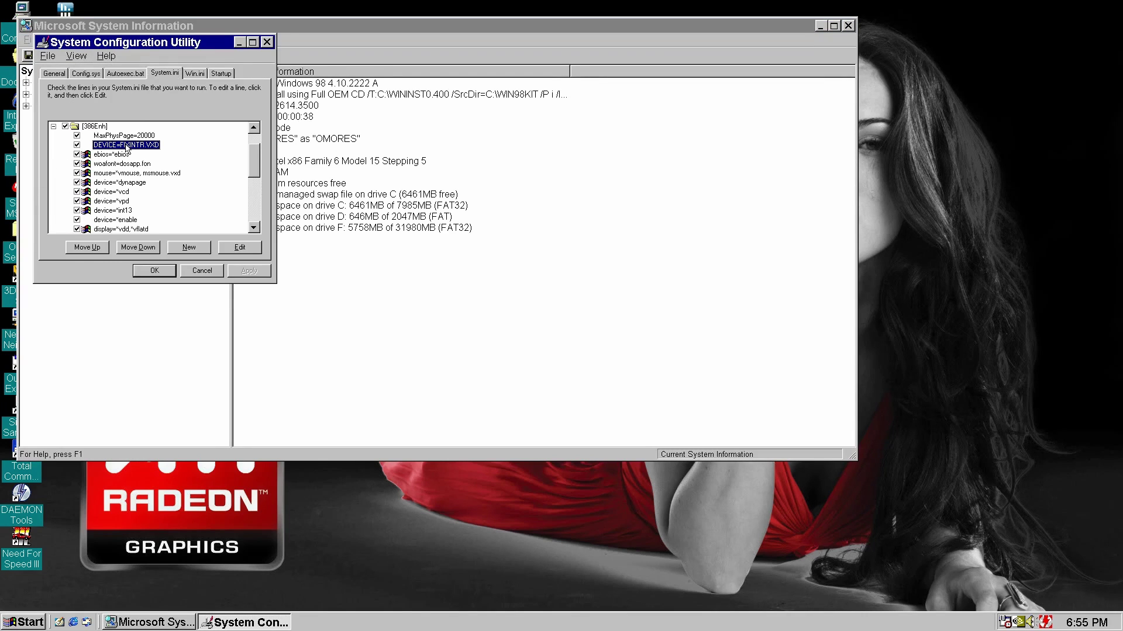
click(202, 271)
click(848, 25)
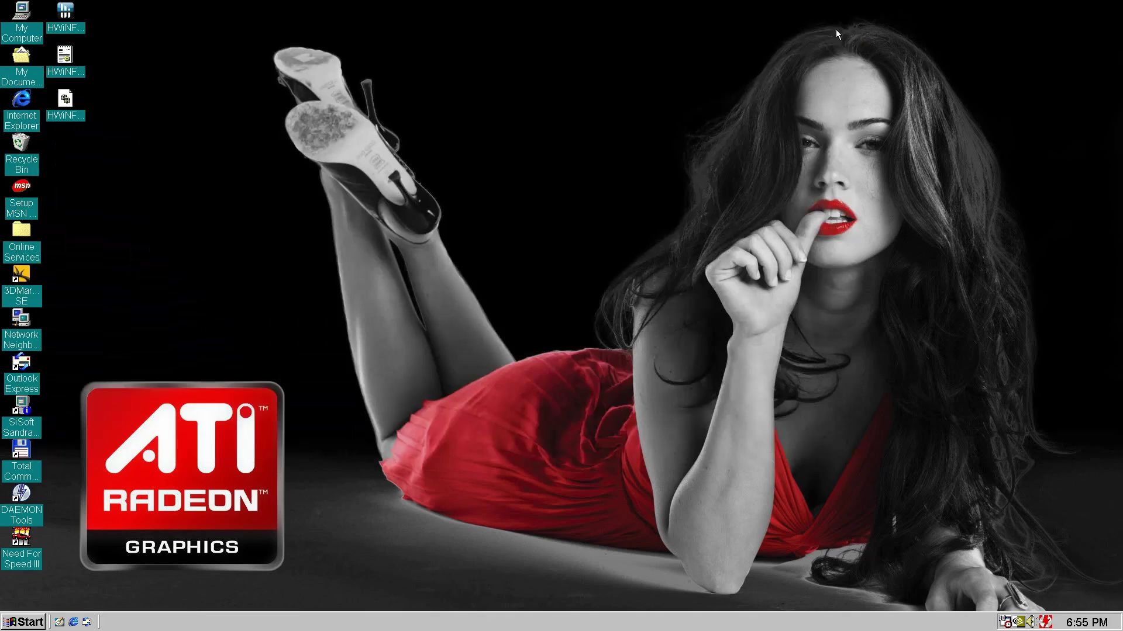
- Launch 3DMark2001 SE past its processor warning and run the full benchmark at the default settings
click(30, 288)
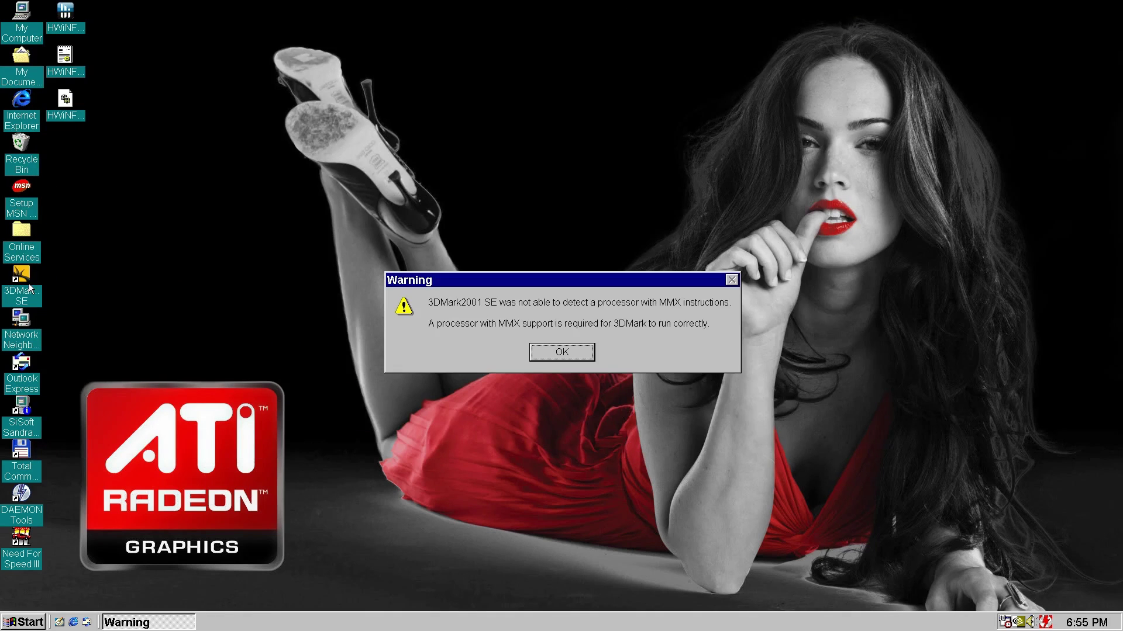
click(532, 346)
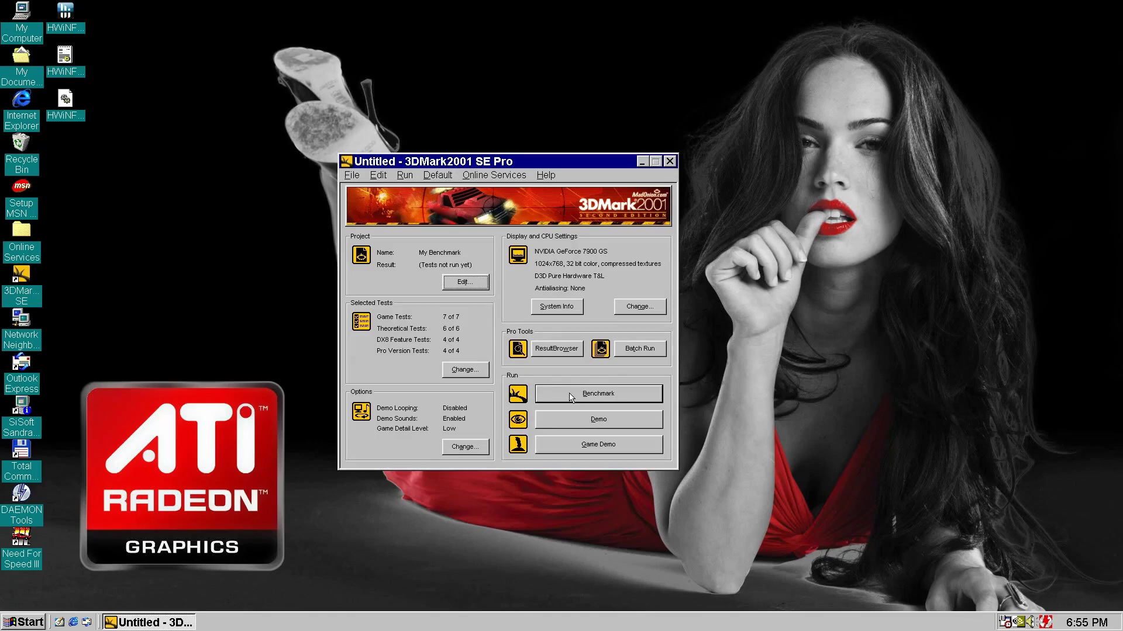
click(571, 397)
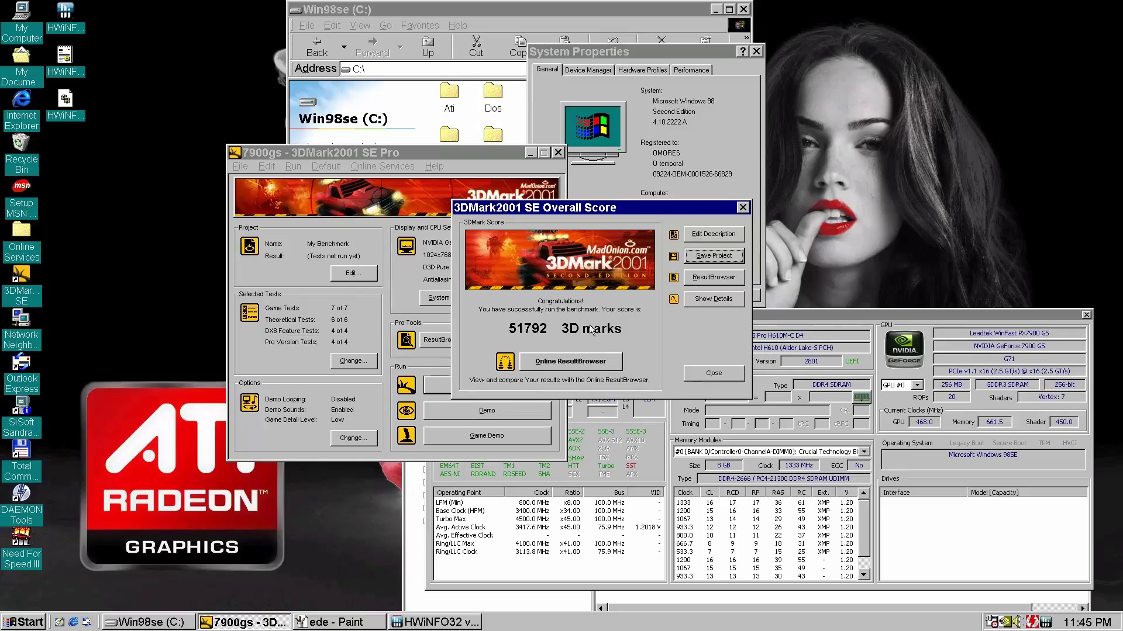
- Examine the individual test results in the 3DMark2001 SE score details, and close the details
click(700, 298)
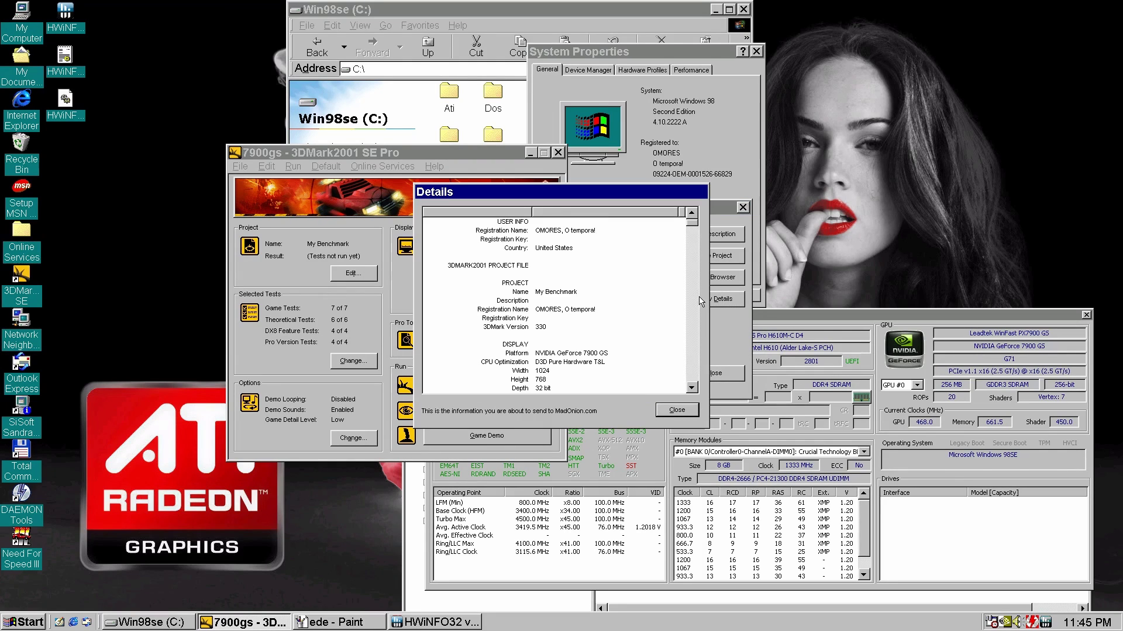
drag(696, 228, 696, 238)
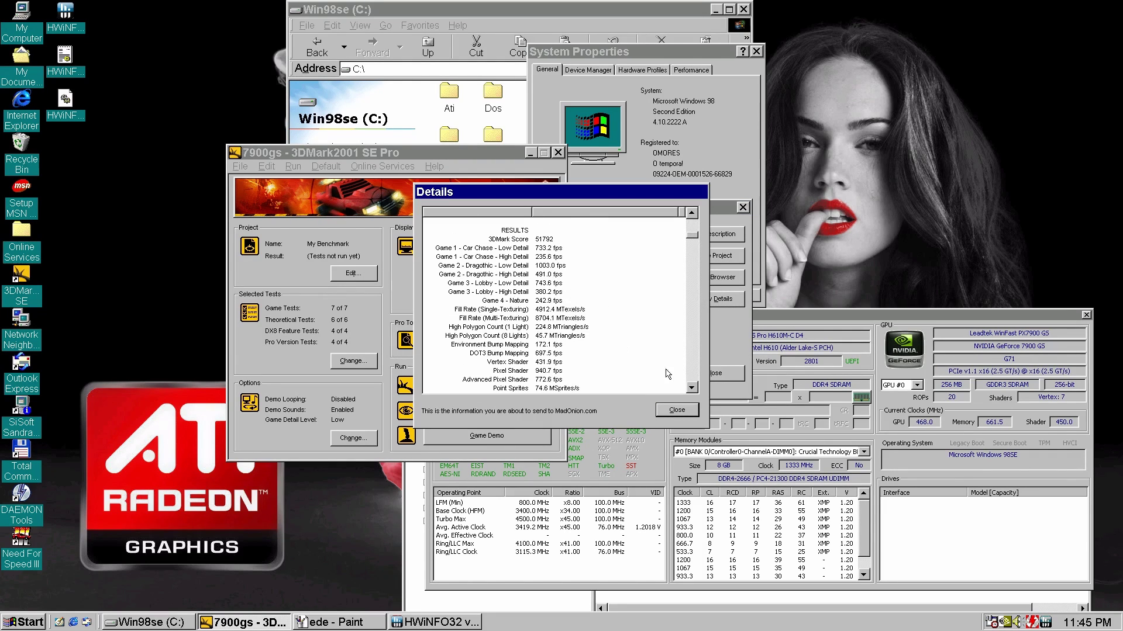
click(696, 413)
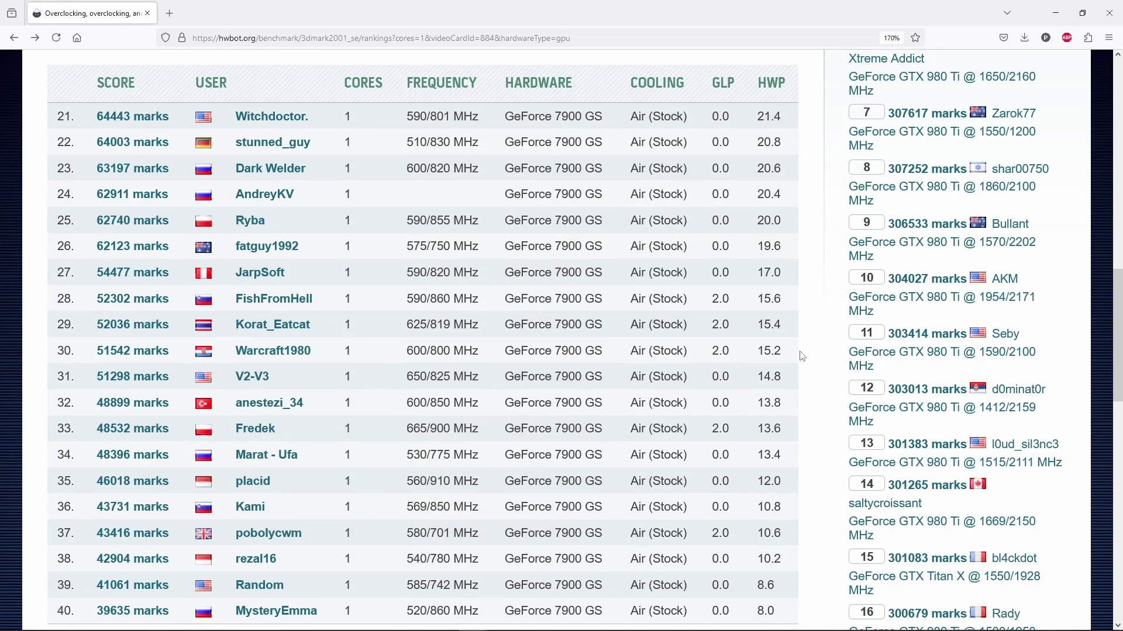
- Compare the score with the GeForce 7900 GS rankings on hwbot.org, and close the 3DMark2001 SE Overall Score dialog
drag(802, 357, 39, 363)
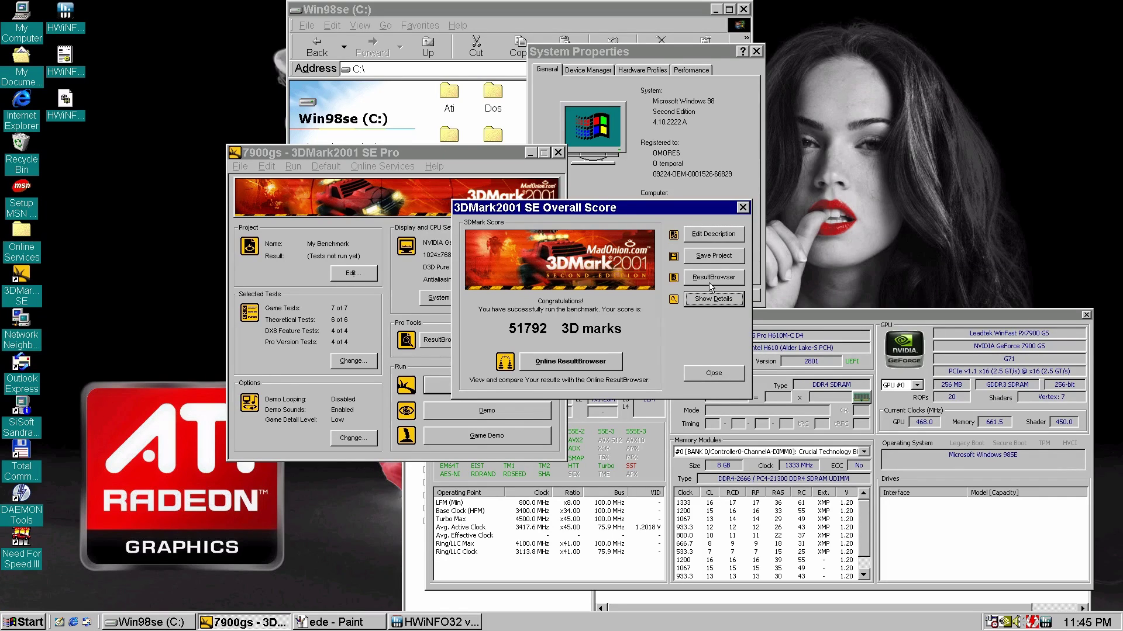
click(710, 381)
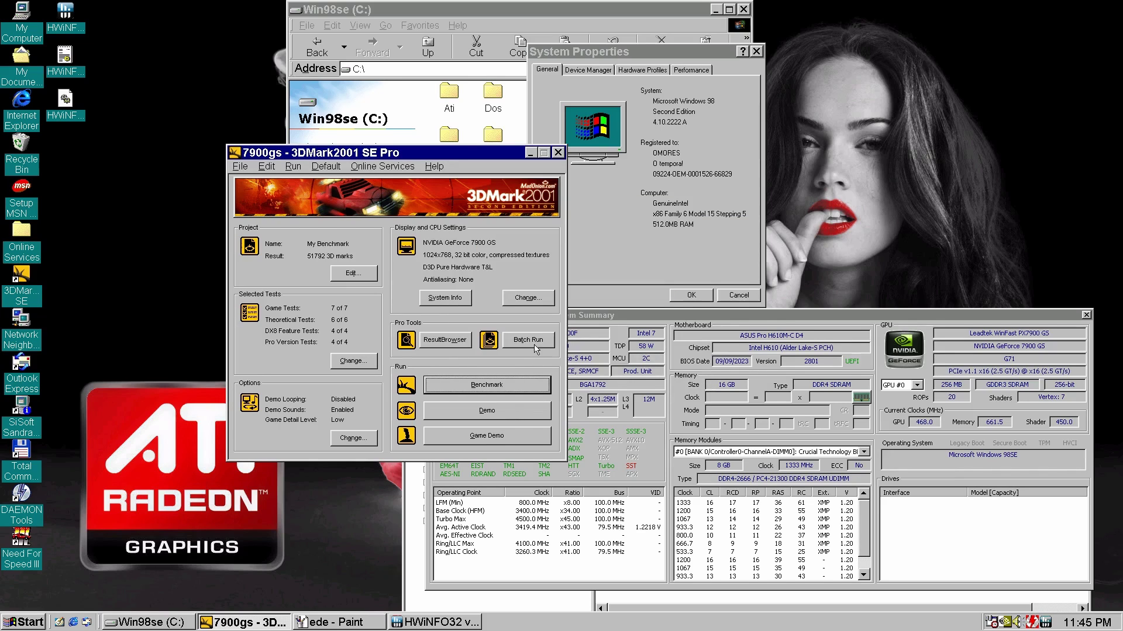
- Close 3DMark2001 SE, view the GeForce 7900 GS data in the HWiNFO32 System Summary, and close the summary
click(558, 153)
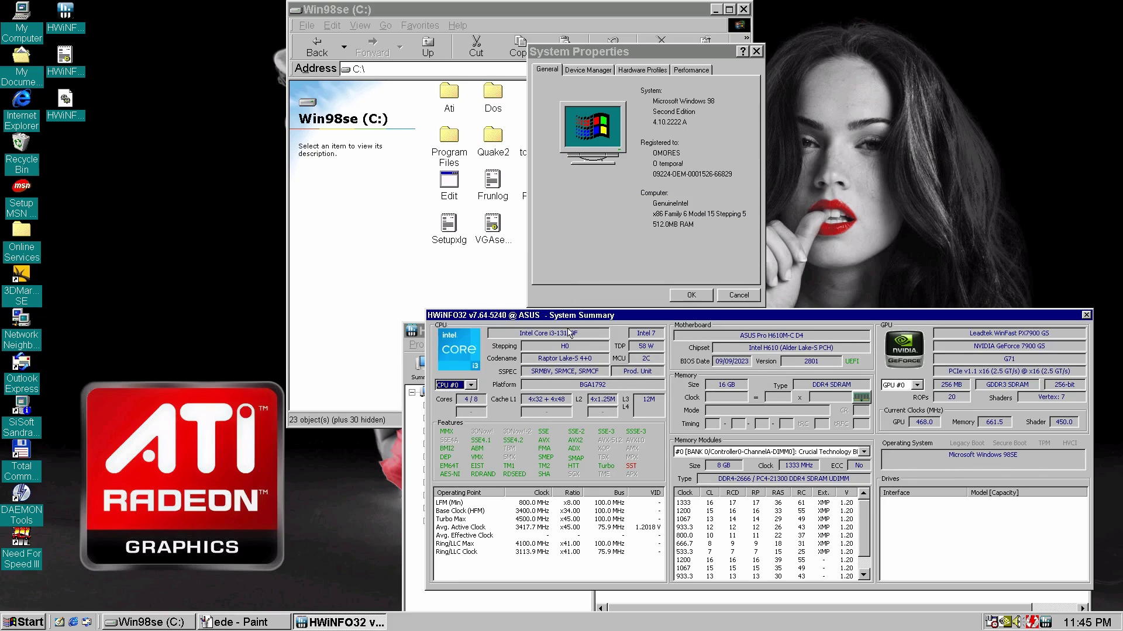
drag(563, 319, 398, 139)
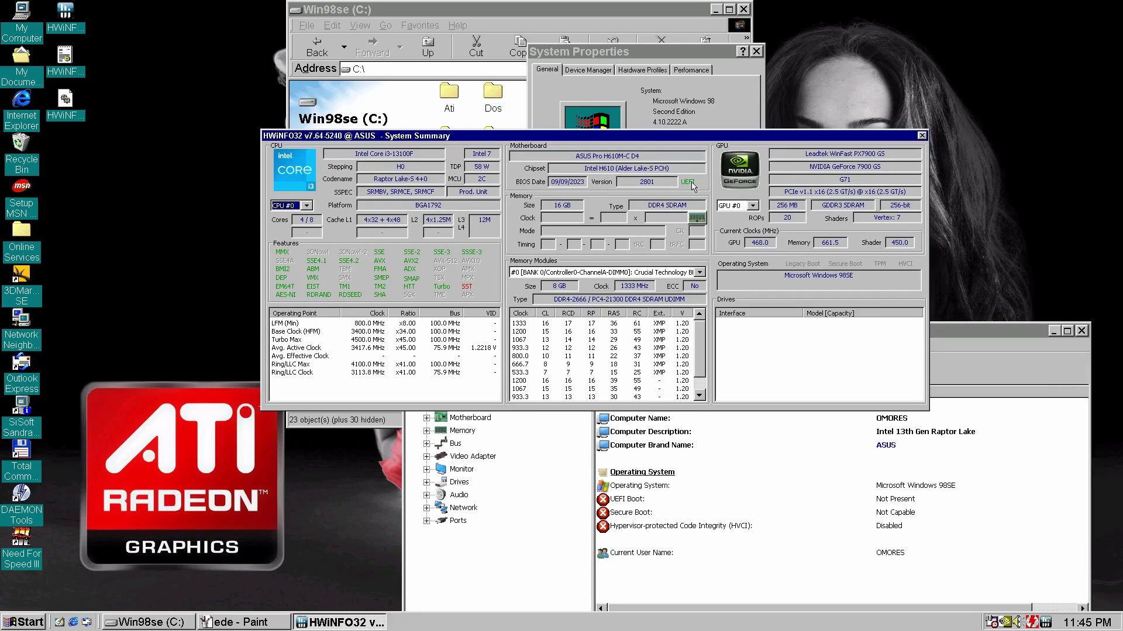
click(922, 136)
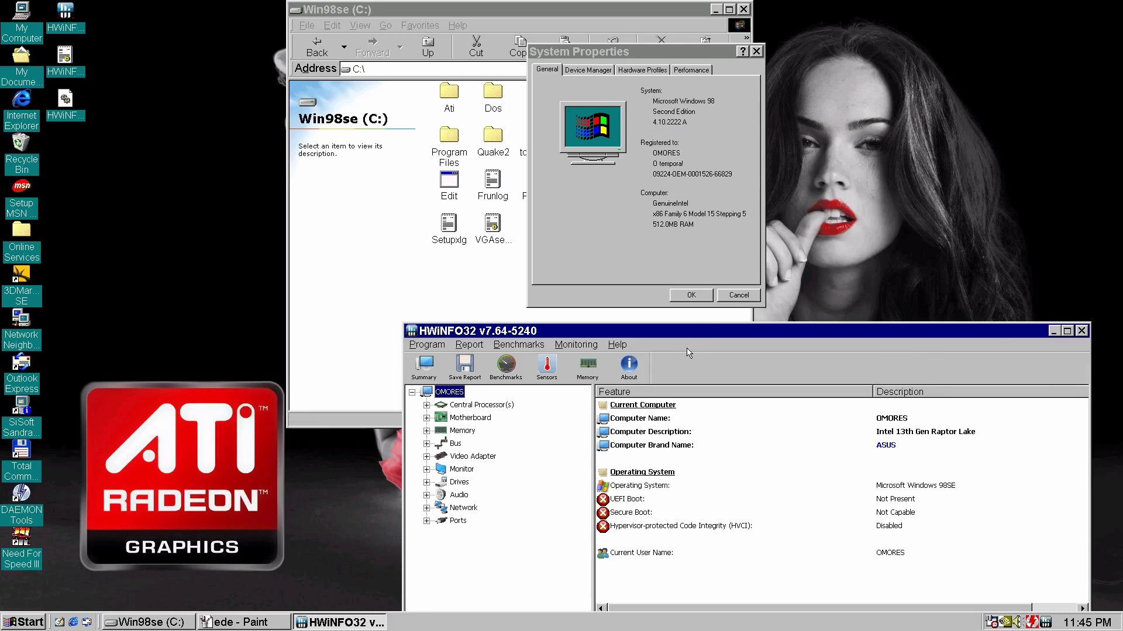
- Examine the NVIDIA GeForce 7900 GS video adapter details in the main HWiNFO32 window, enlarged to full screen
drag(688, 338, 508, 107)
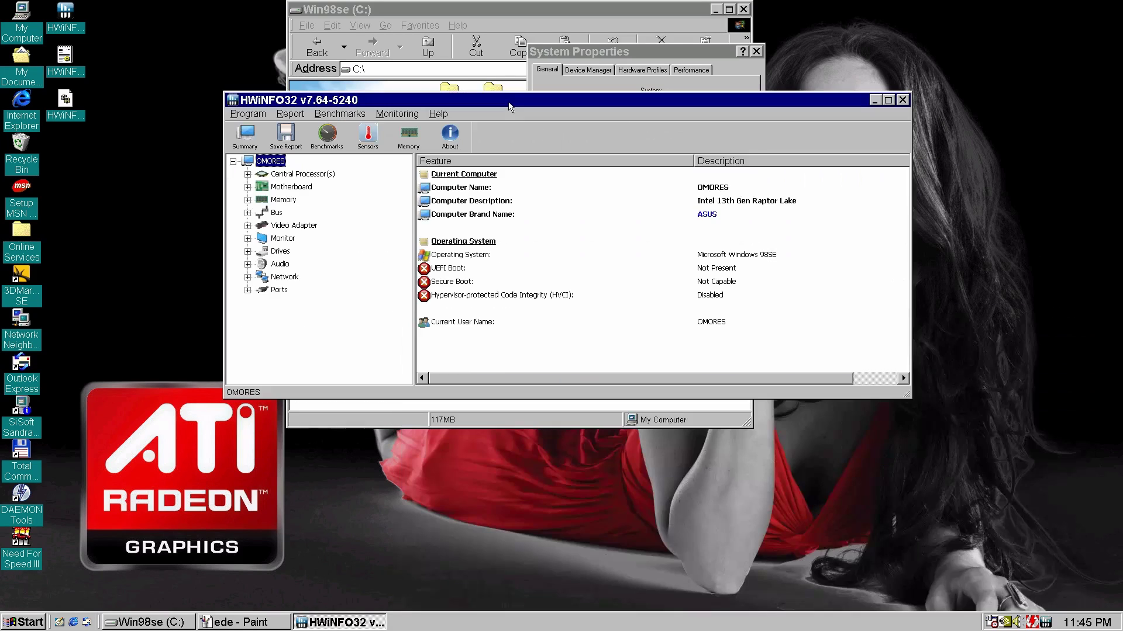
click(248, 225)
click(289, 240)
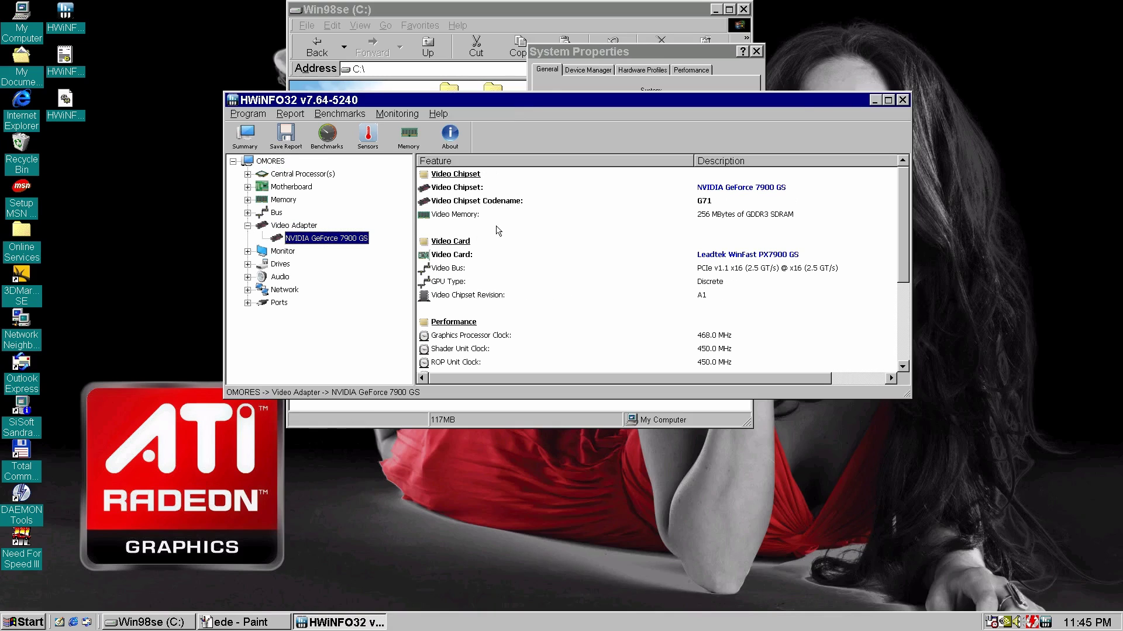
click(887, 101)
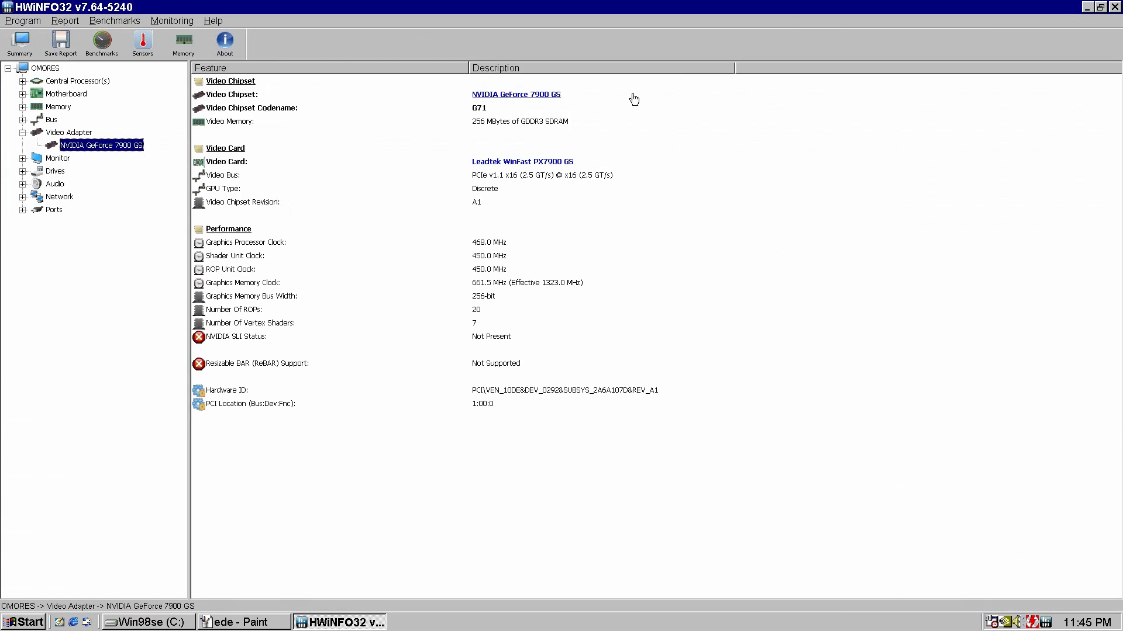
click(486, 123)
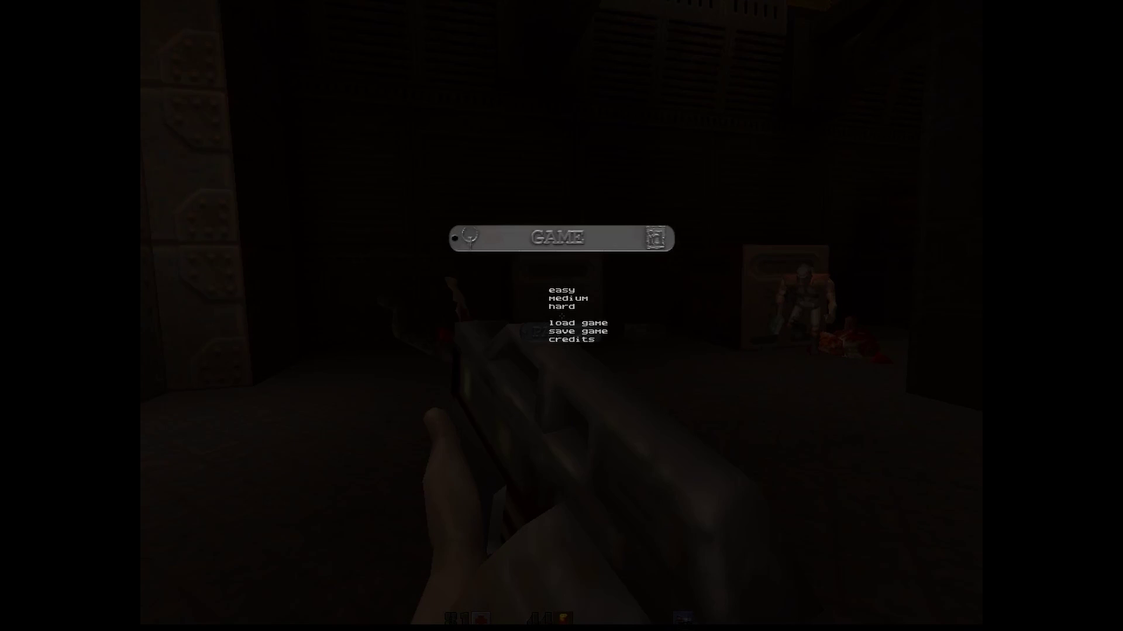
- Resume the Quake II game and advance out of the dark passage toward the large building, shooting at the enemies
key(Escape)
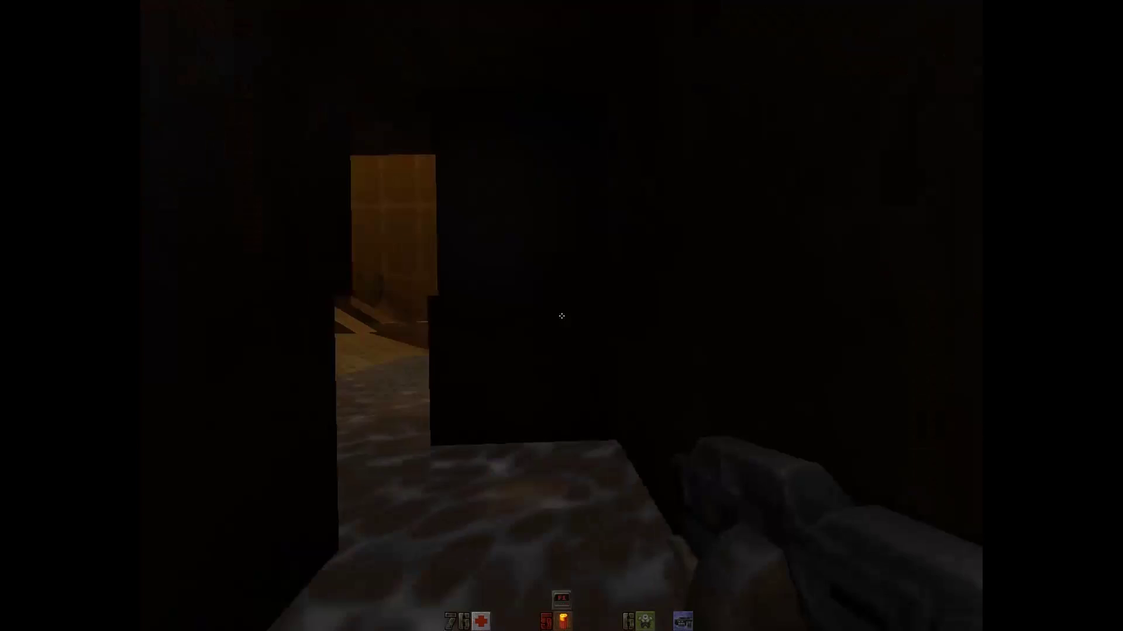
key(Up)
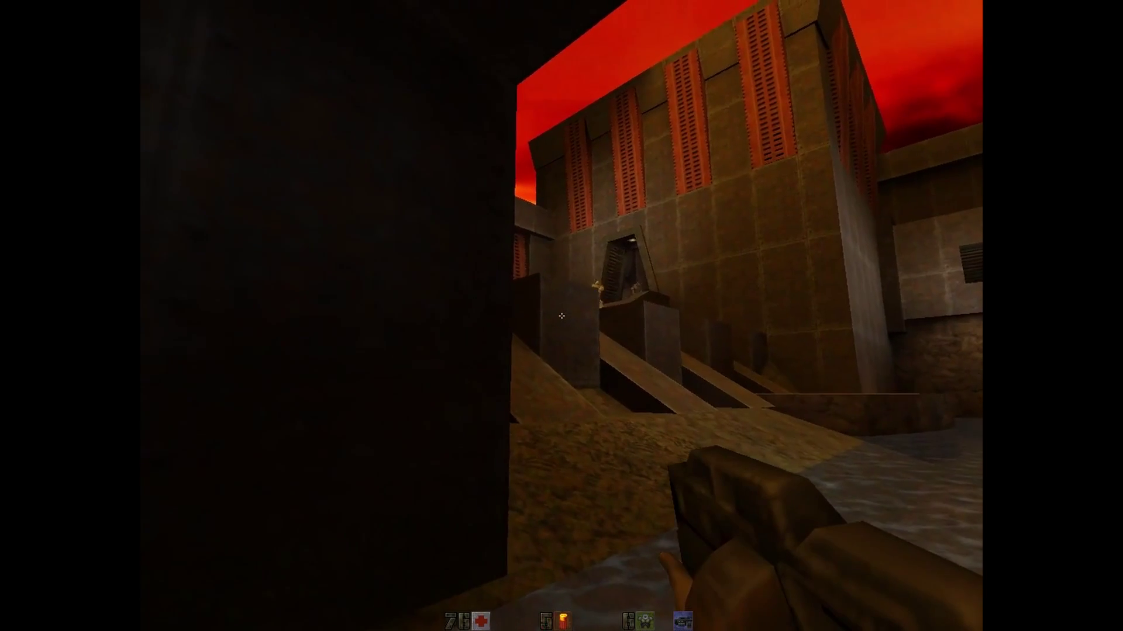
key(Up)
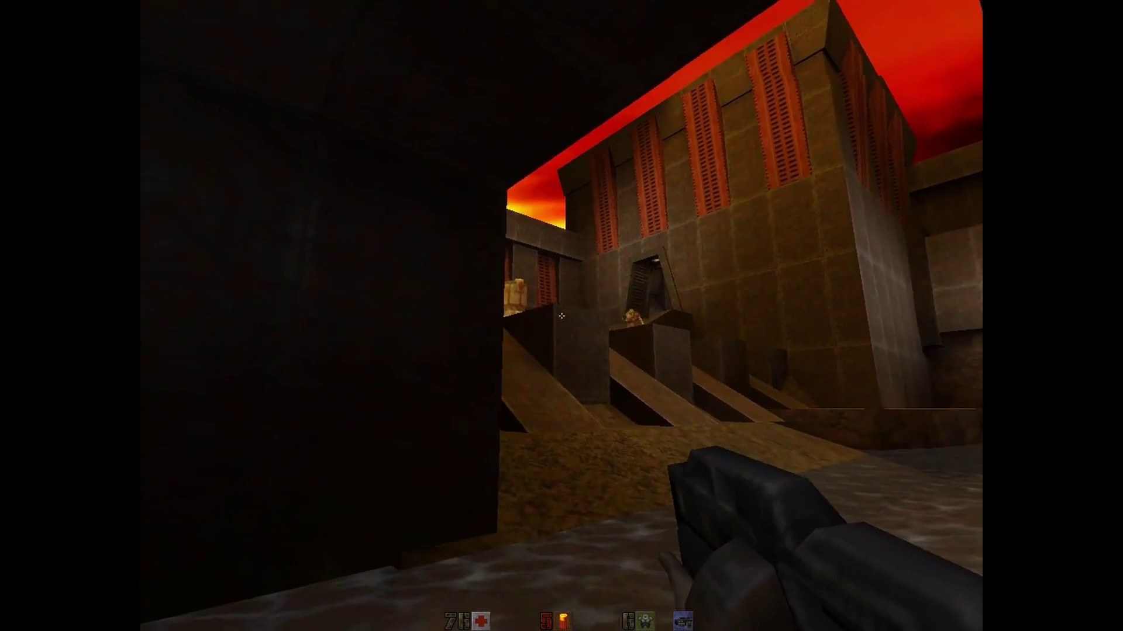
key(ctrl)
key(Up)
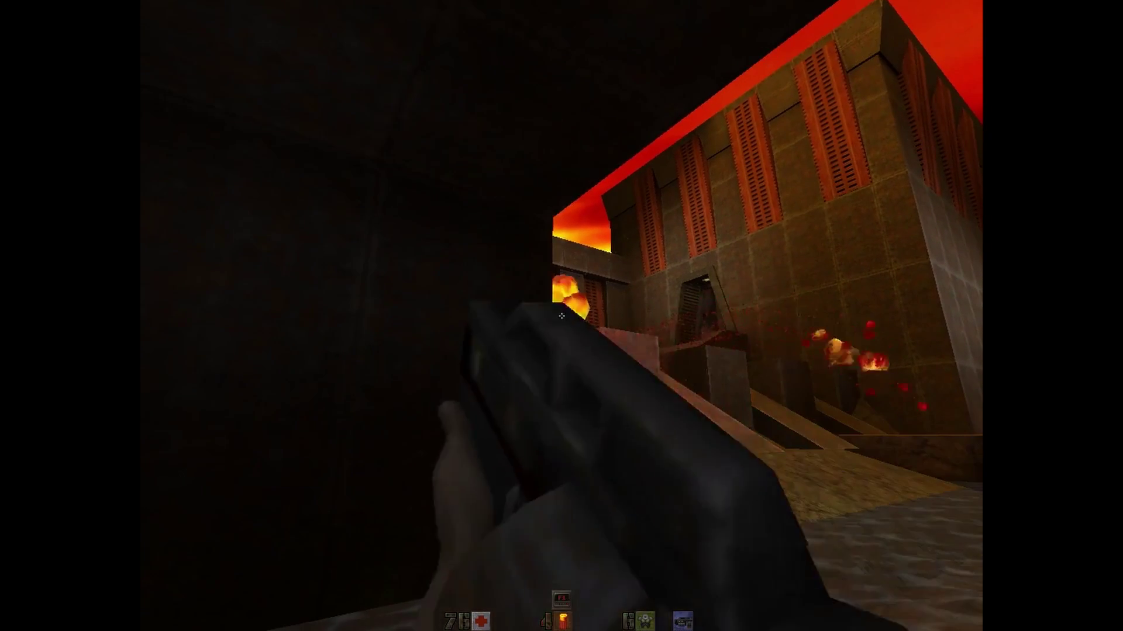
key(Up)
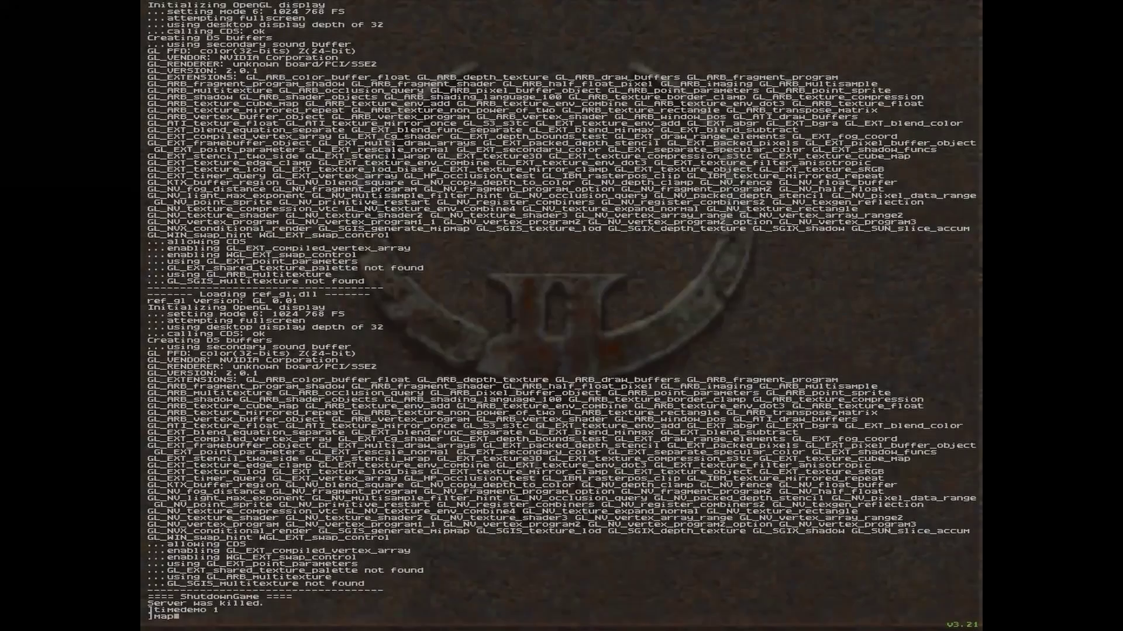
- Run the Quake II timedemo benchmark on the map demo1.dm2 from the game console
text(demo1.dm2)
key(Return)
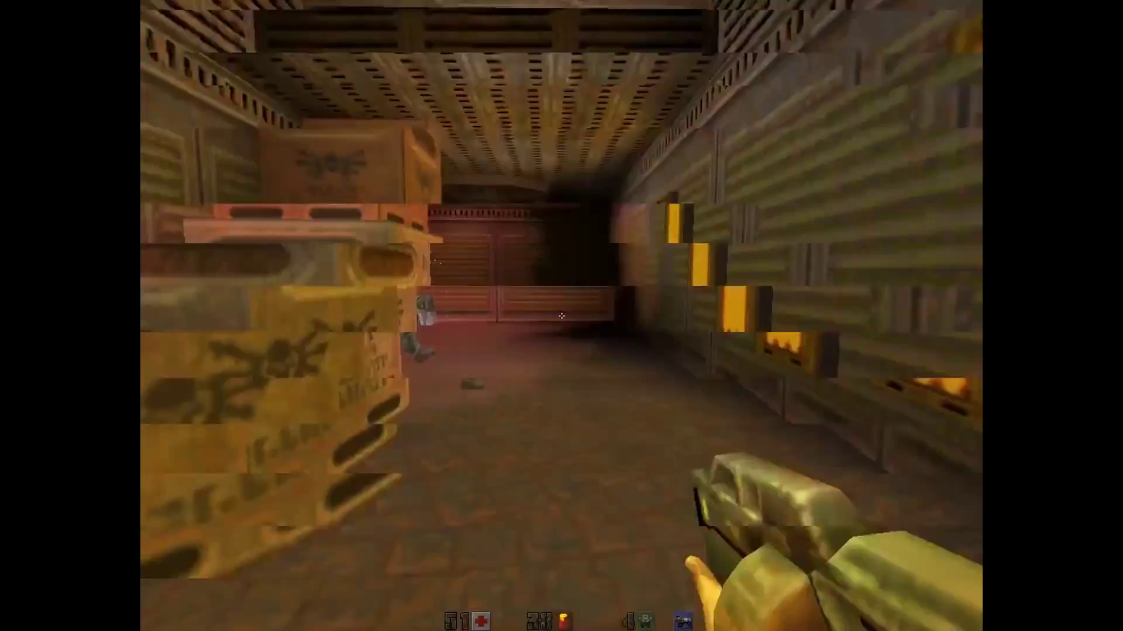